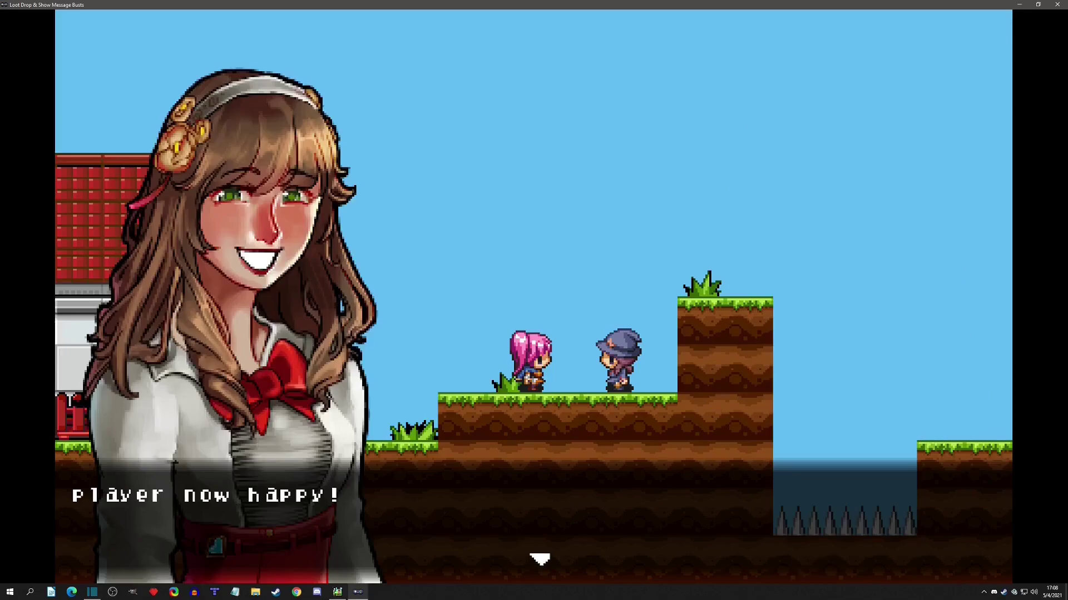
- Walk the player past the first NPC and over the spike pit, then advance through the green NPC's bust dialogue
key(Right)
key(space)
key(space)
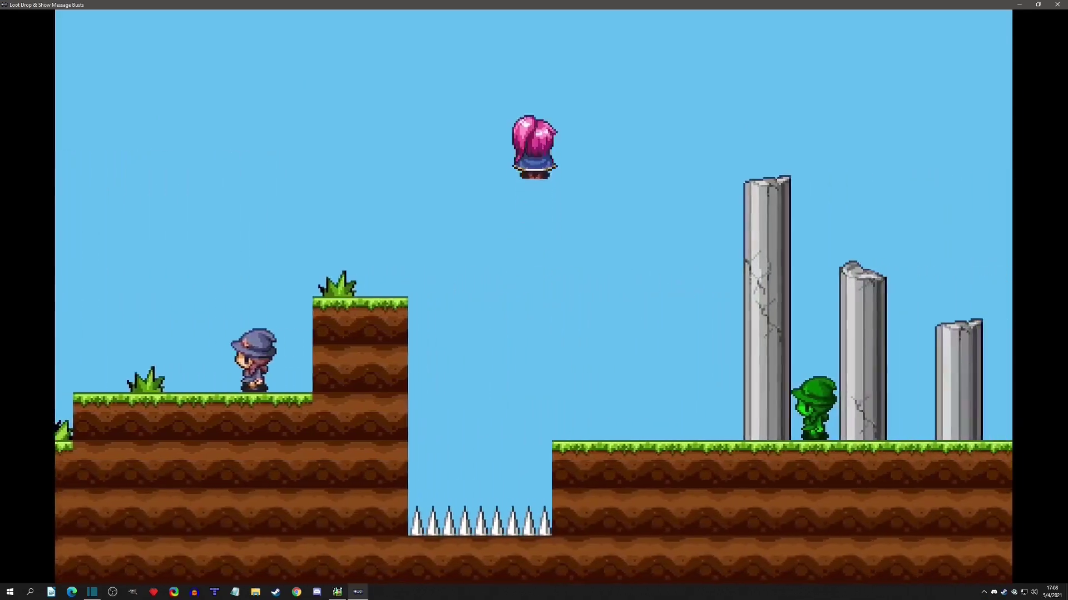
key(Right)
key(Return)
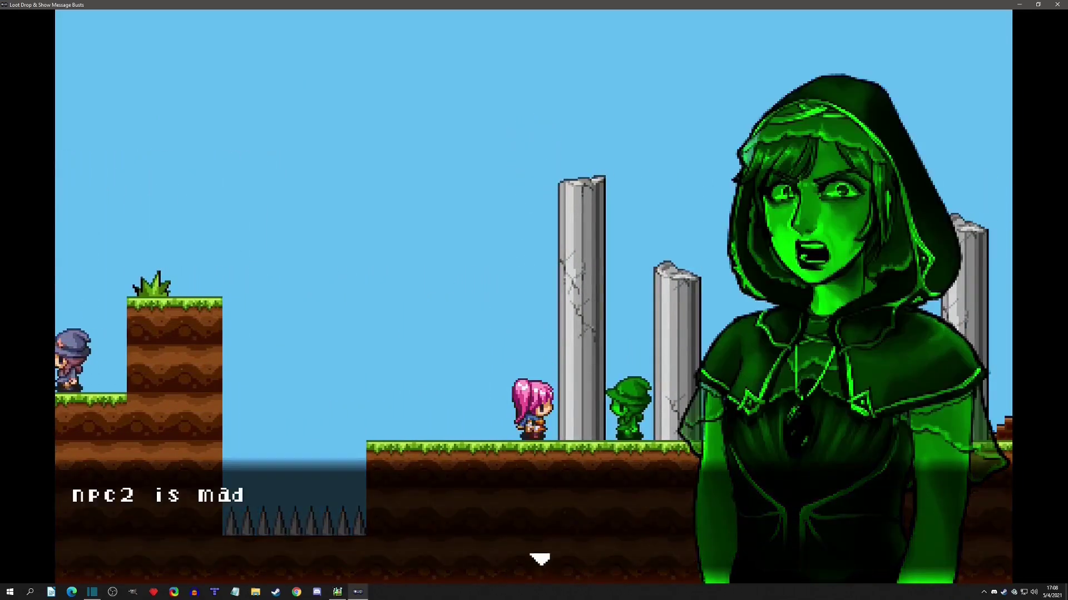
key(Return)
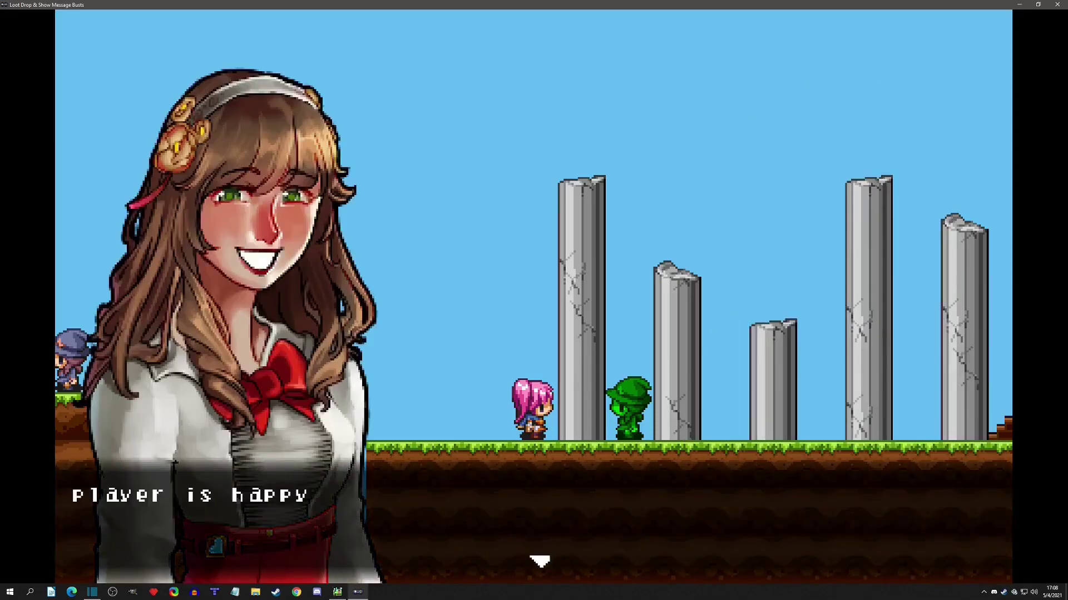
key(Return)
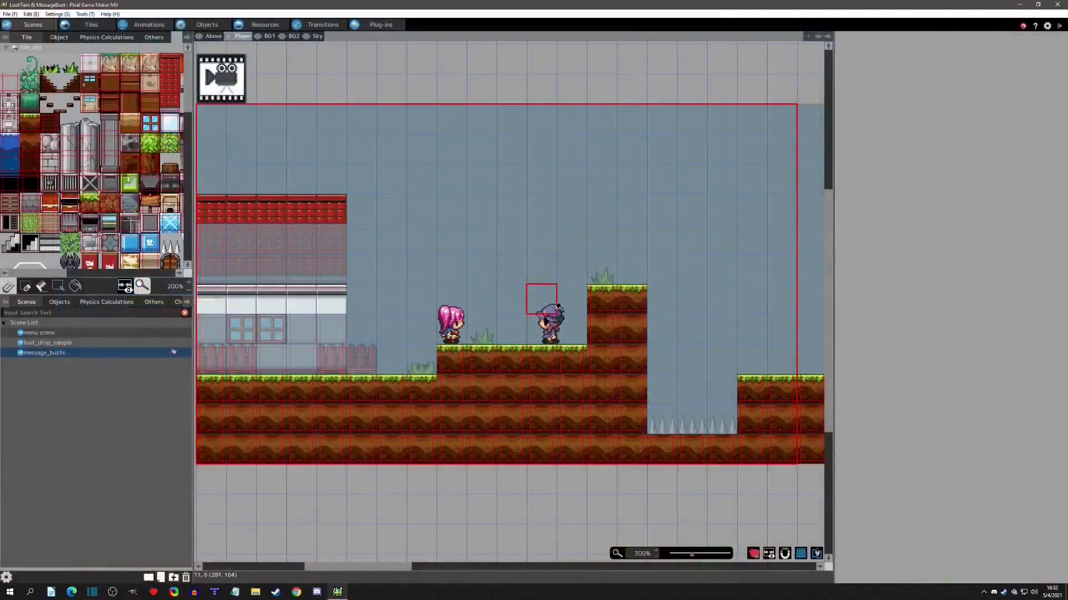
- Test-play the message_busts scene, move the player across the spike pit toward the green NPC, and end the test
shift+scroll(672, 336, right, 5)
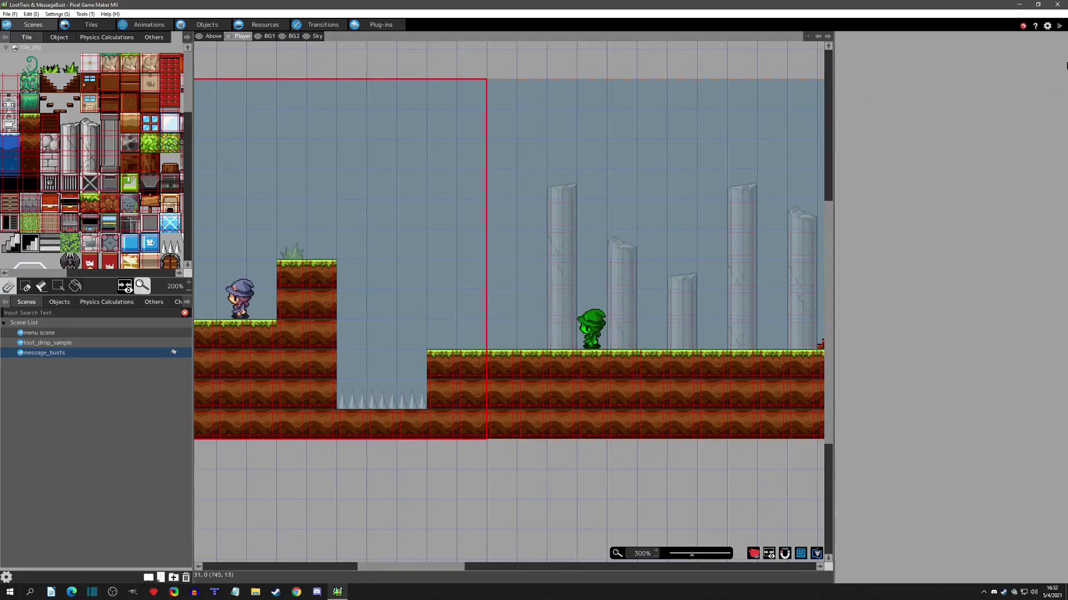
click(1059, 26)
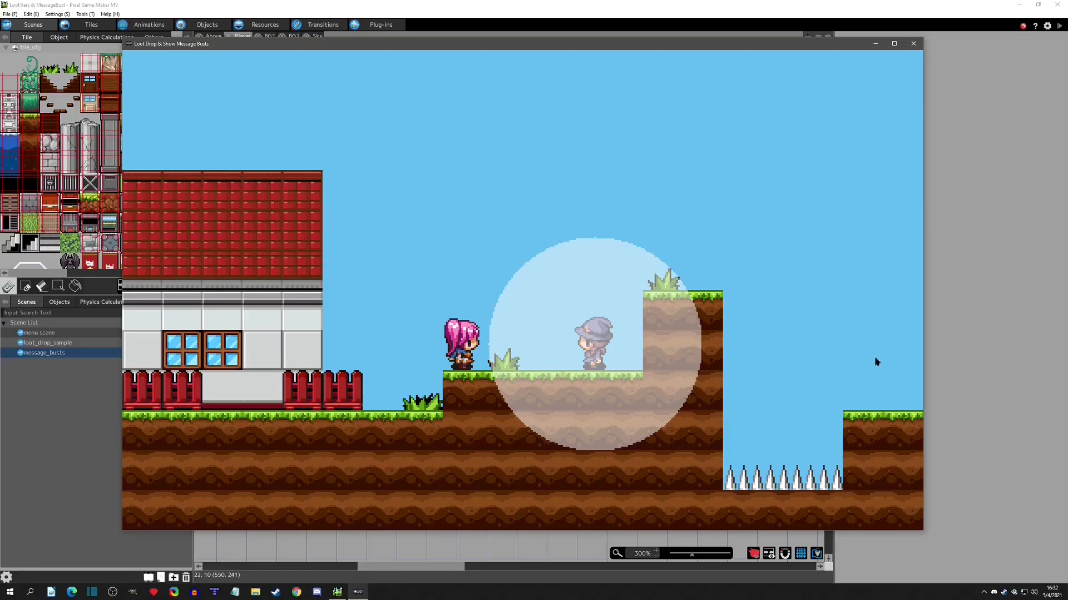
key(Right)
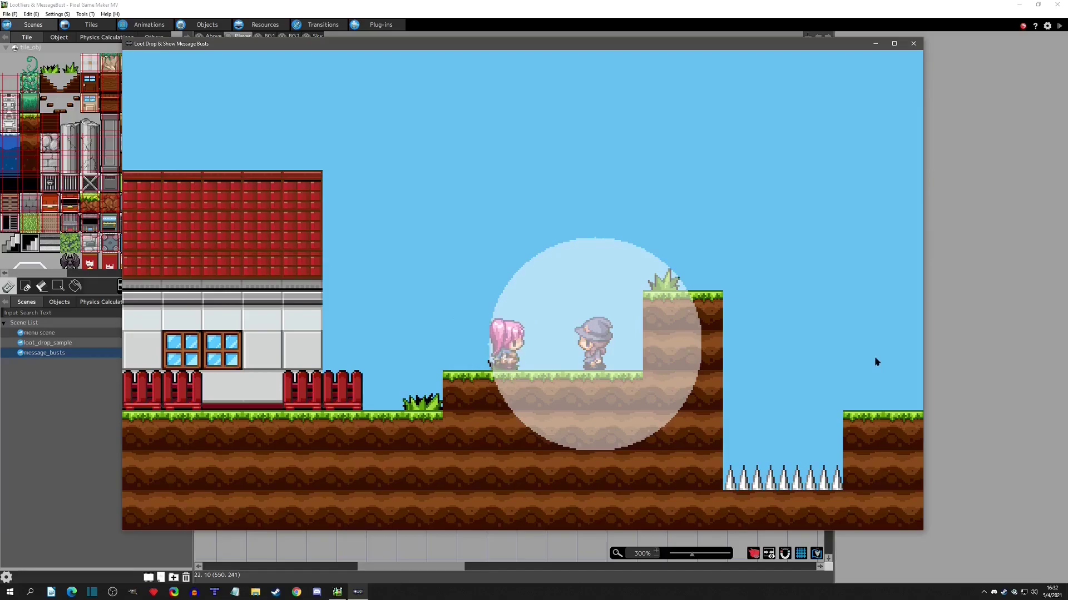
key(Right)
key(z)
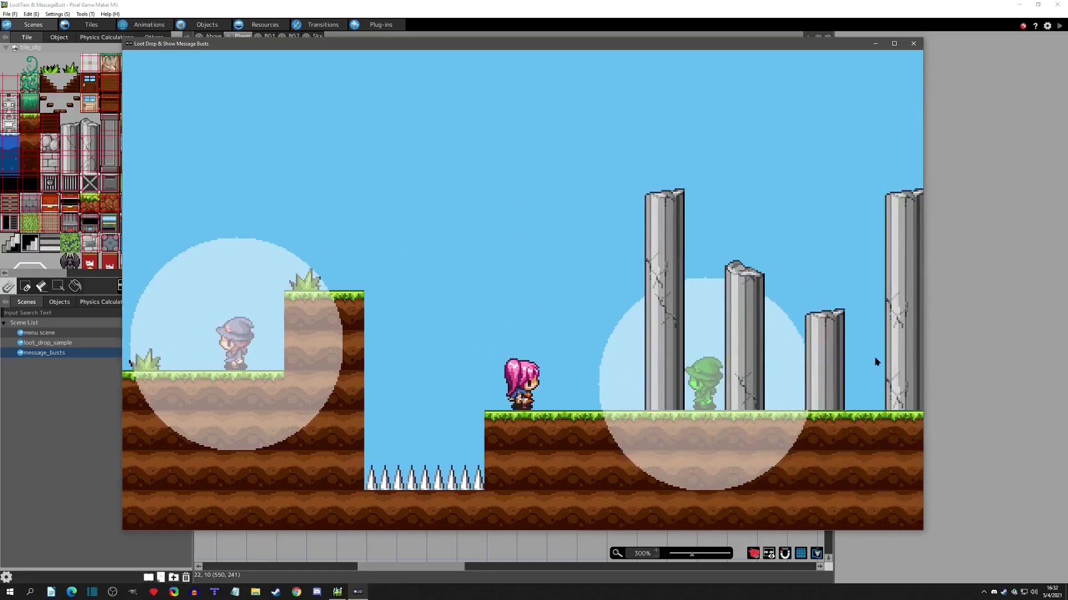
click(913, 43)
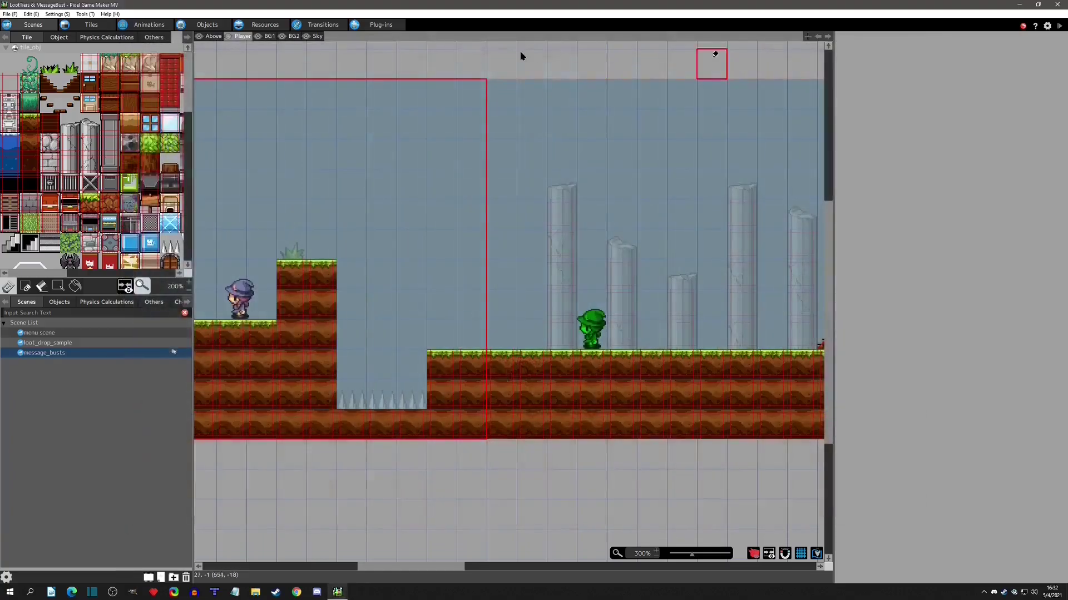
- Examine the Show Message plug-in's settings and the options for importing or adding plug-ins
click(376, 27)
click(47, 67)
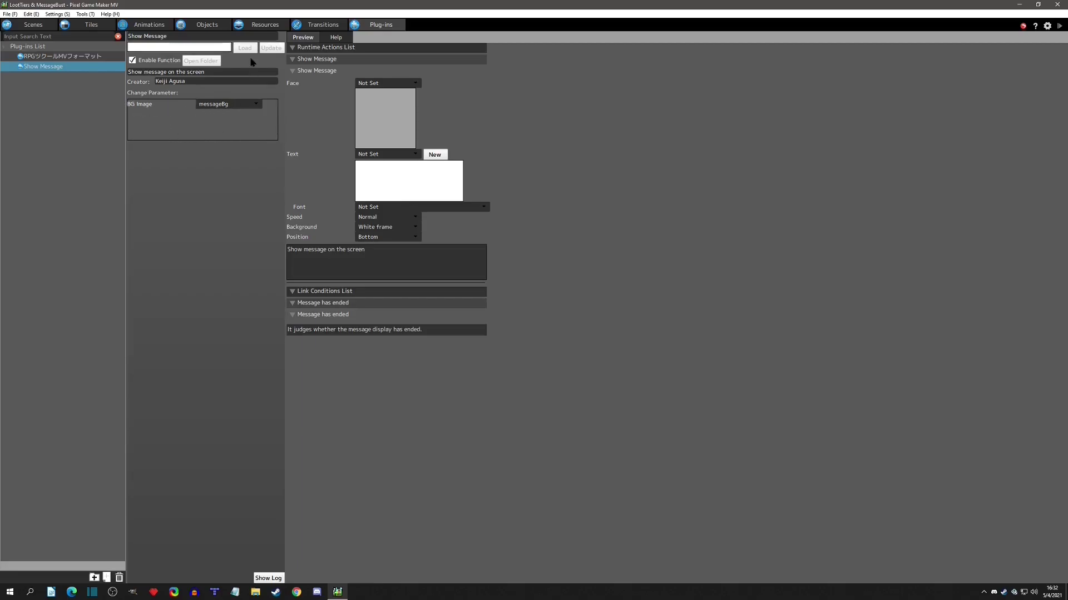
right_click(37, 105)
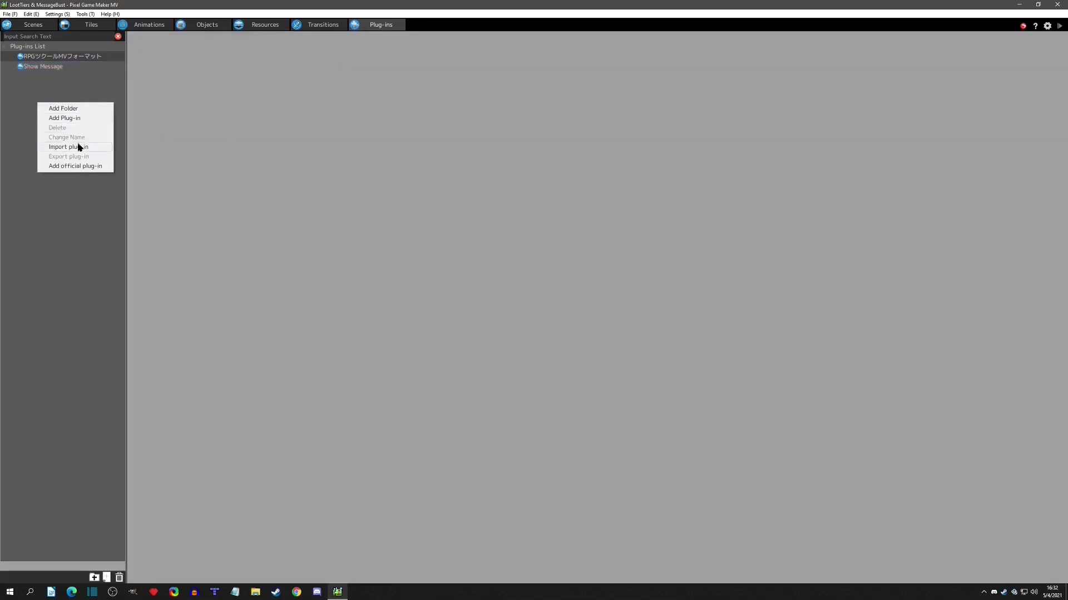
- Examine the bust_npc portrait in the project's image resources
click(265, 27)
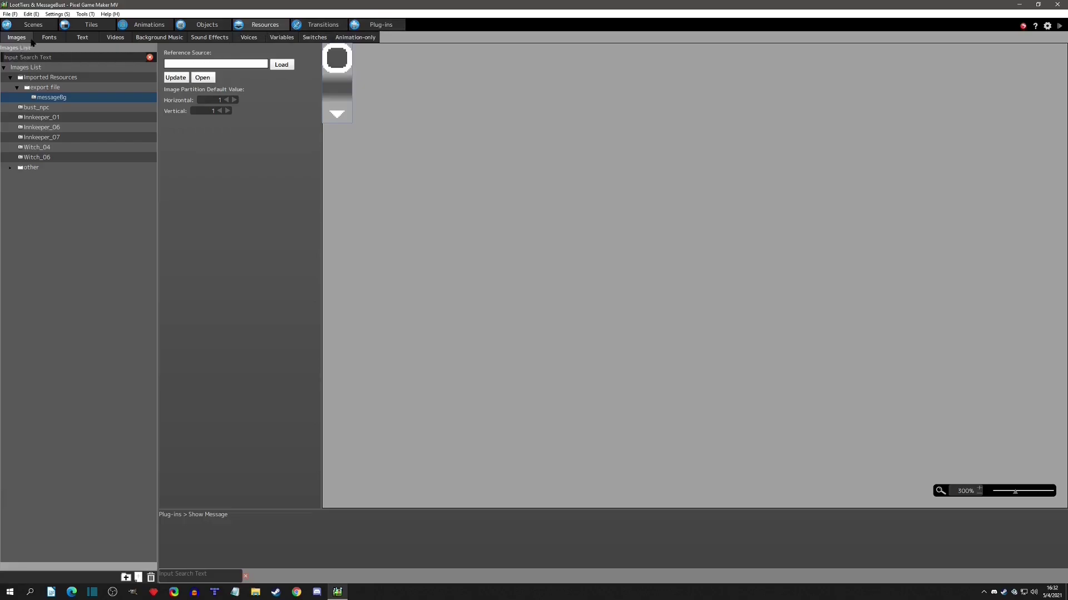
click(49, 108)
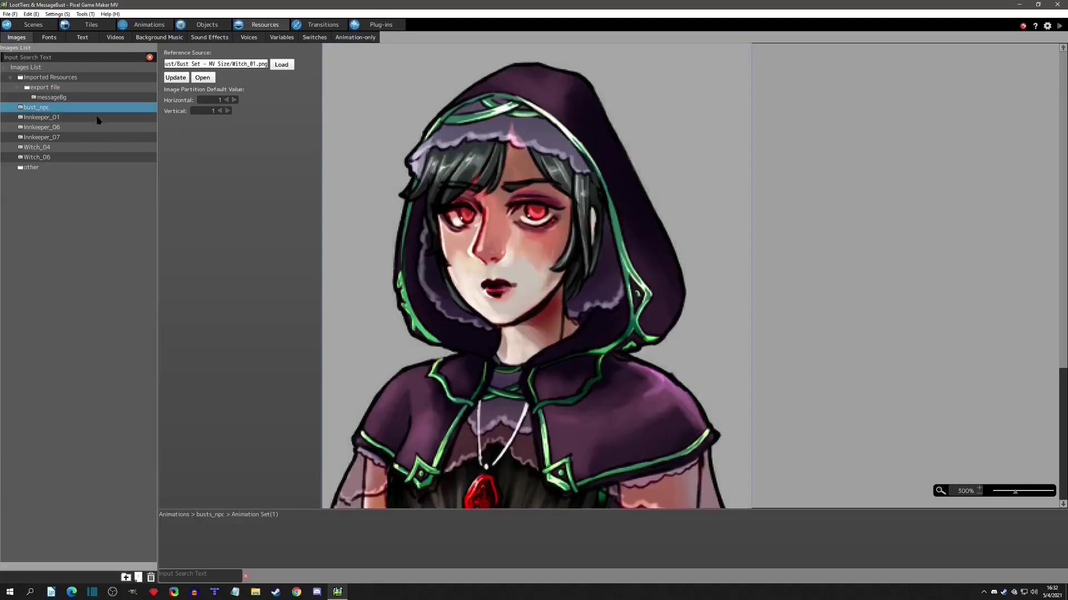
scroll(409, 209, down, 2)
scroll(408, 209, up, 2)
- Compare the facial expressions in the Innkeeper and Witch bust images
click(55, 127)
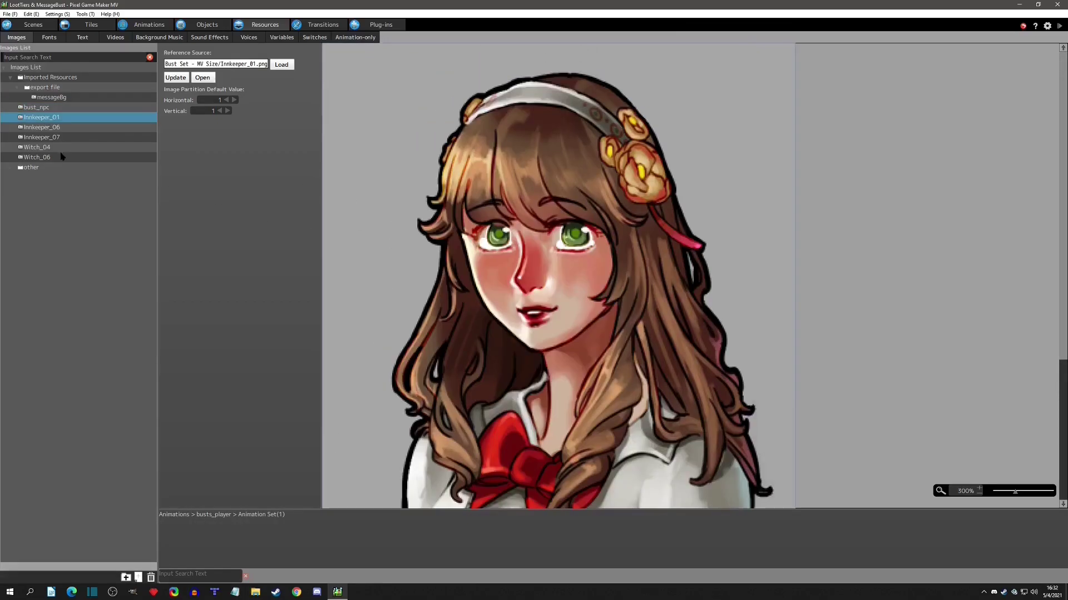
key(Down)
key(Down)
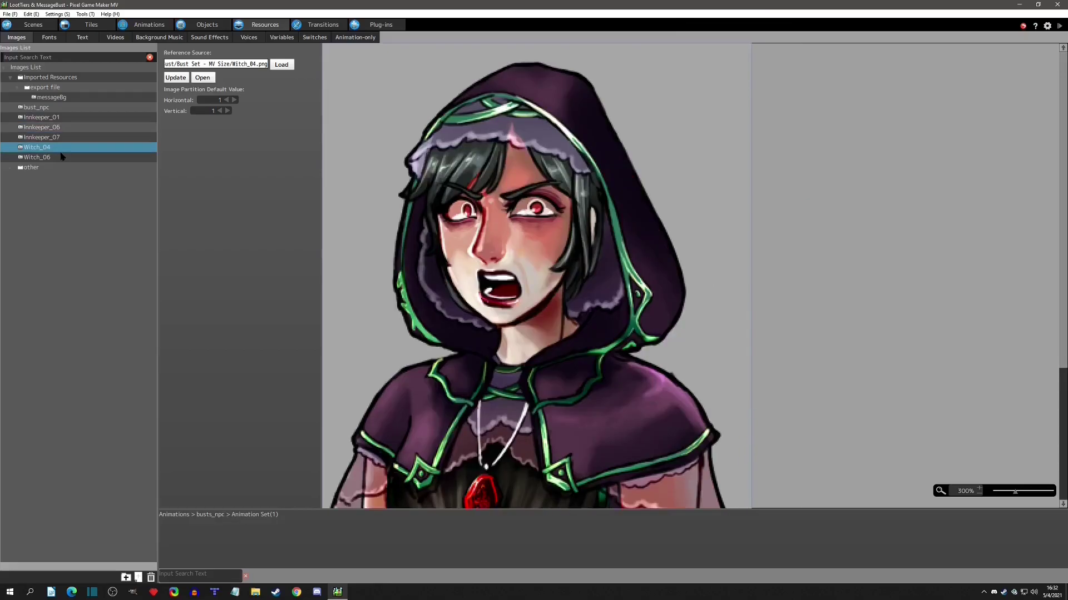
key(Down)
key(Up)
key(Up)
key(Up)
key(Up)
key(Up)
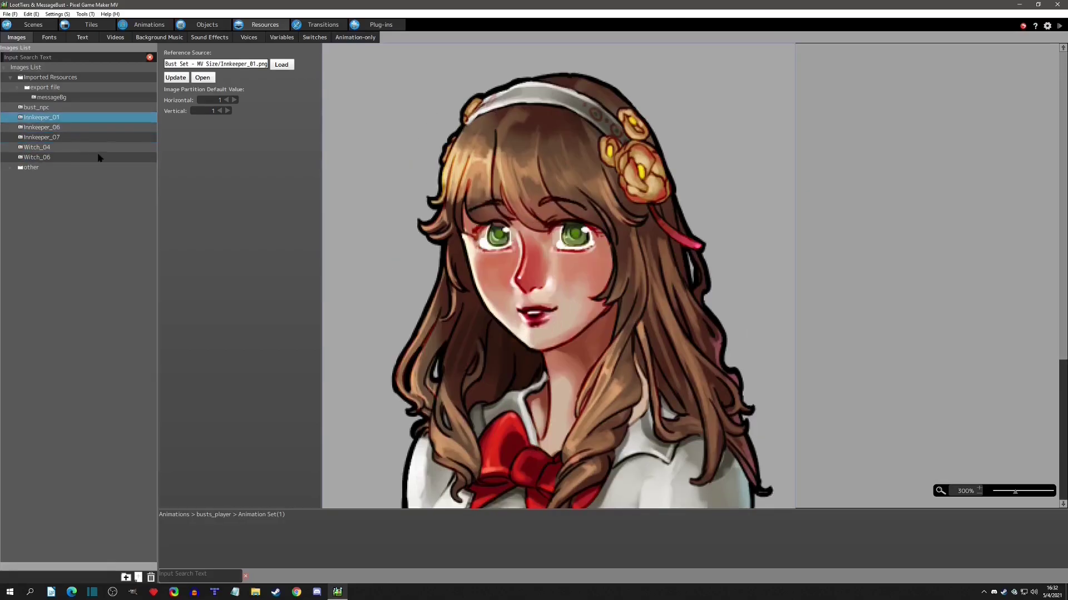
key(Down)
key(Down)
key(Down)
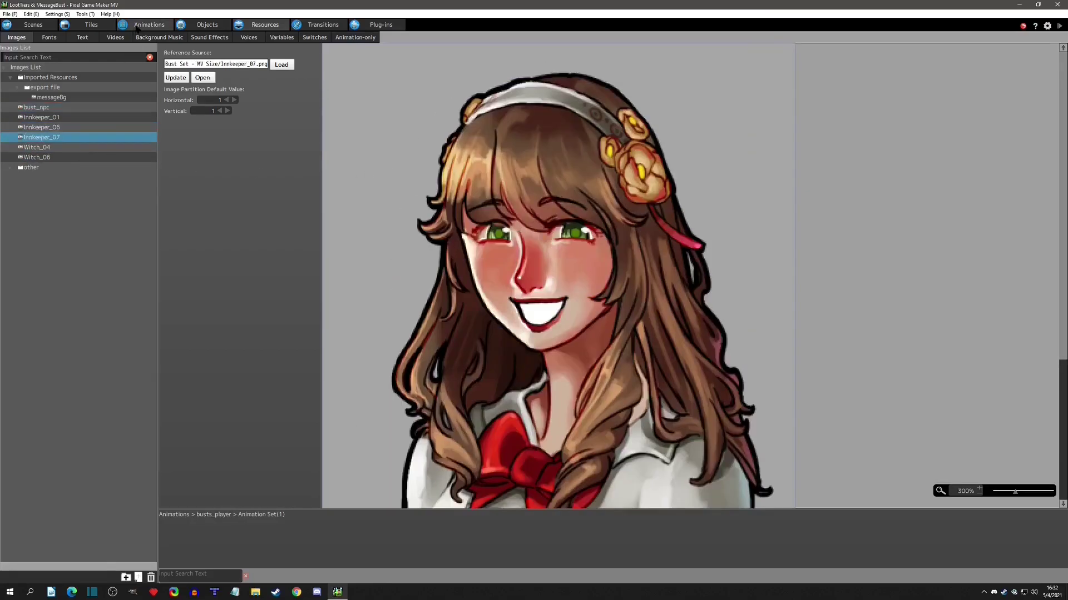
- Examine the busts_npc animation's npc1 and npc2 motions and the normal, happy and angry expressions set as their directions
click(149, 24)
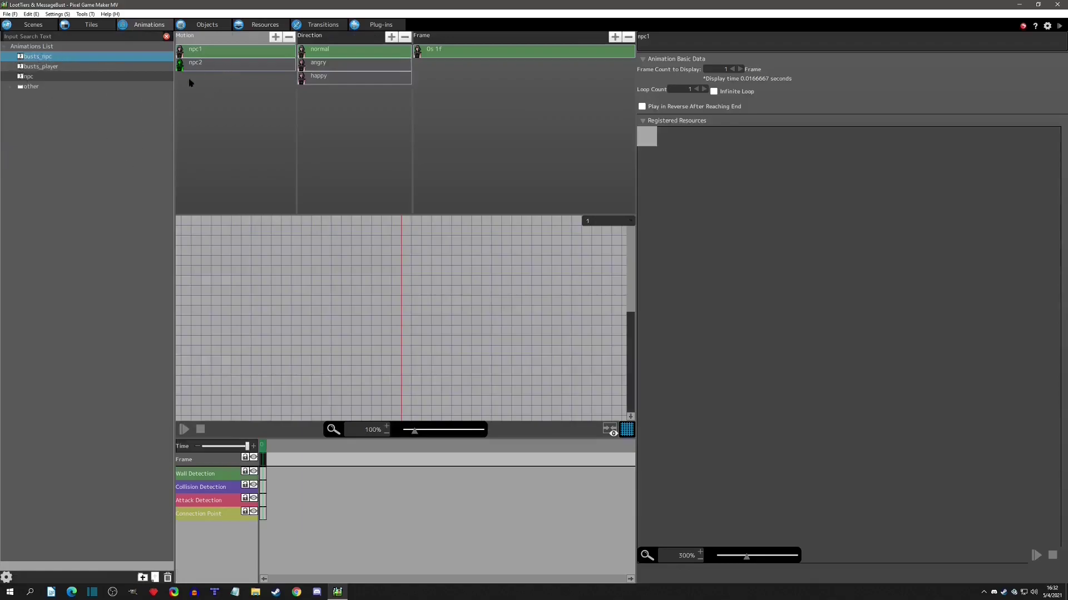
click(59, 60)
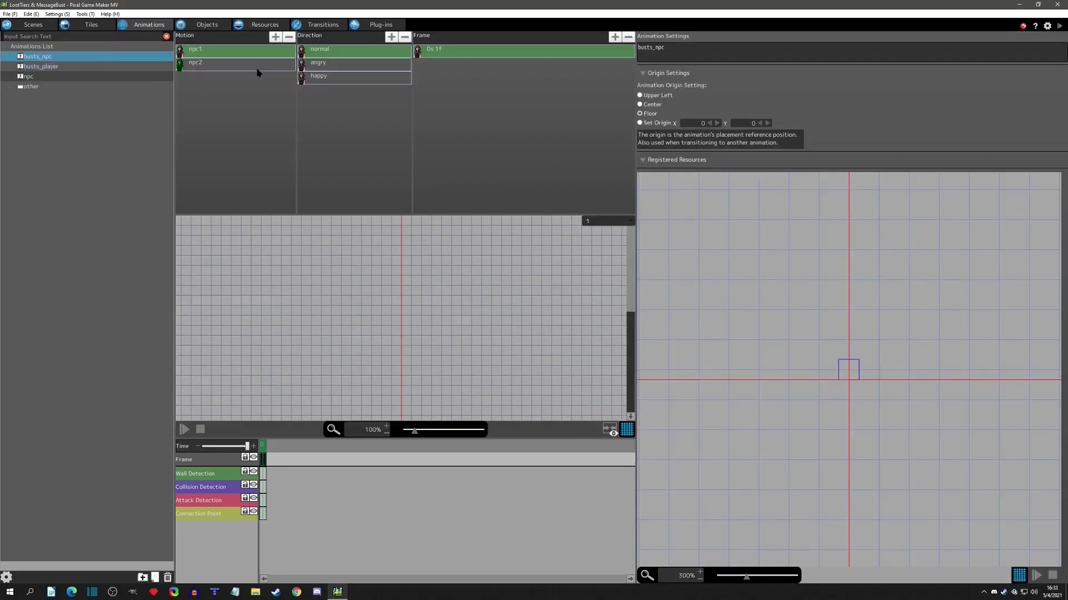
click(207, 54)
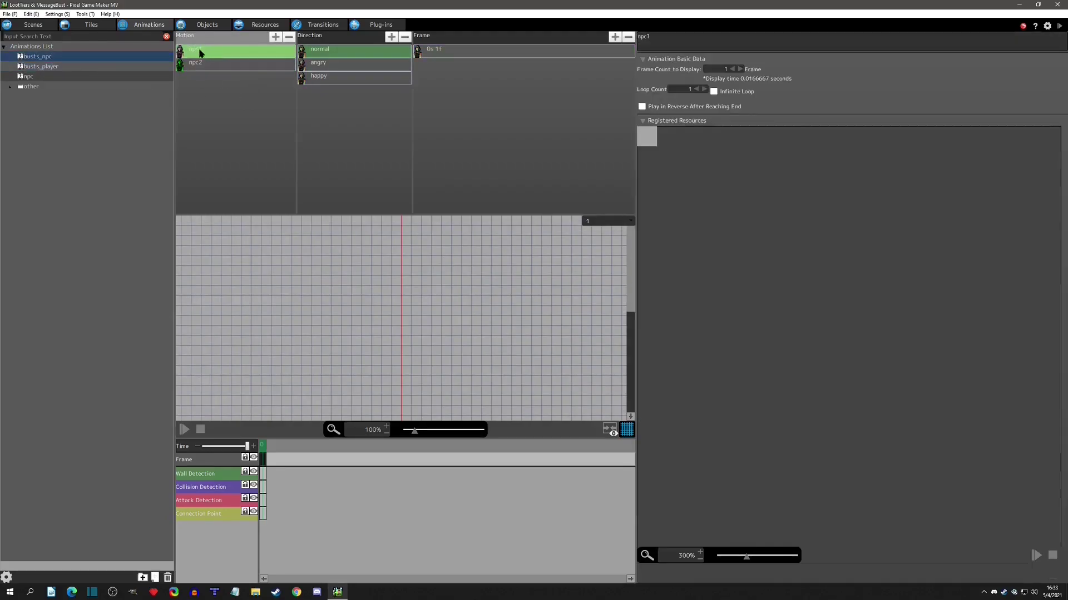
click(201, 65)
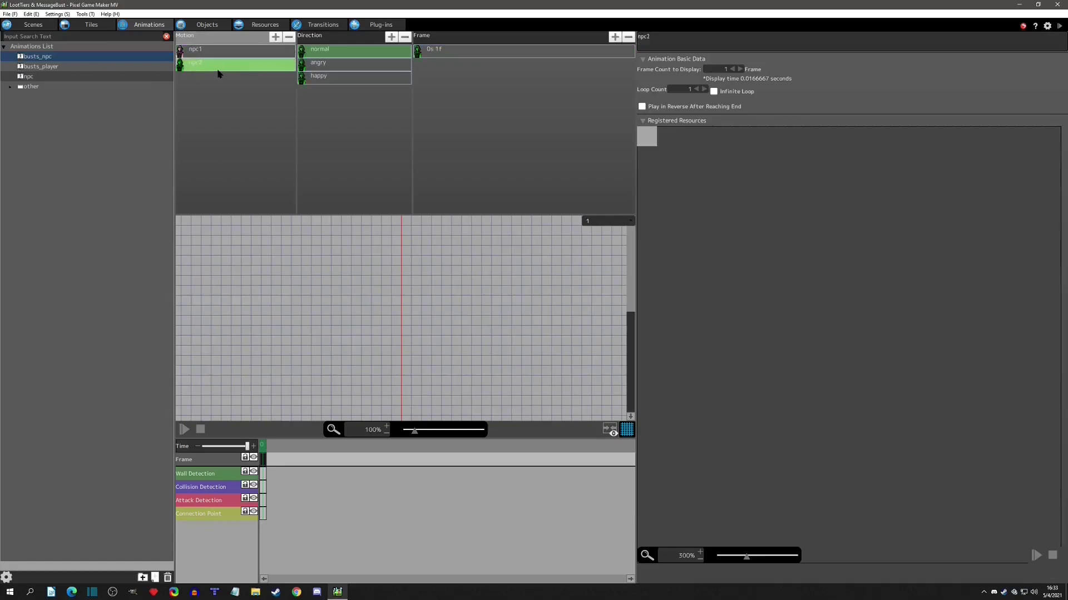
click(323, 54)
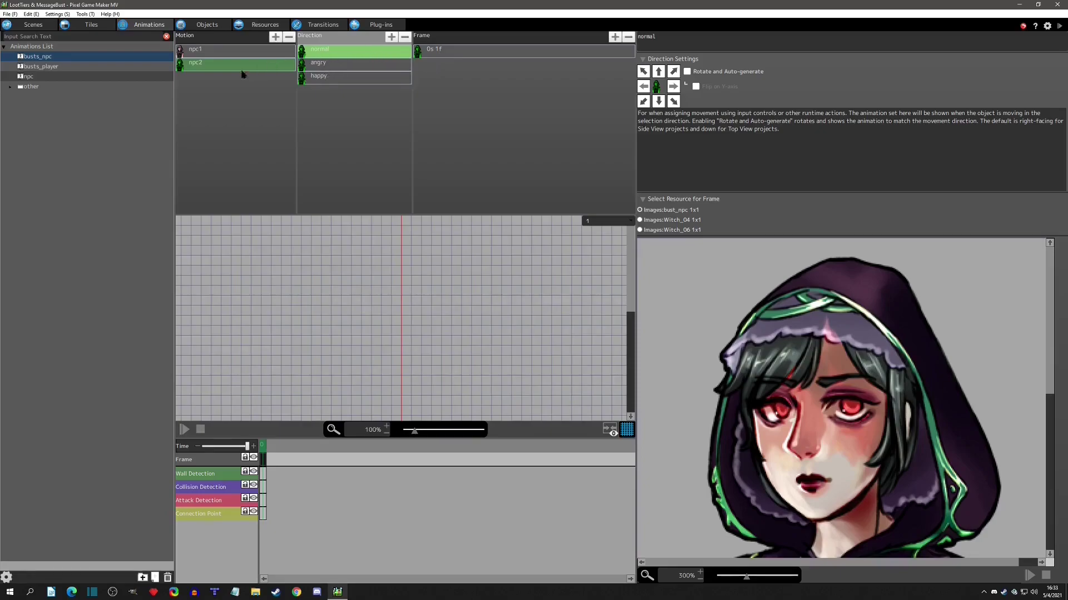
click(321, 76)
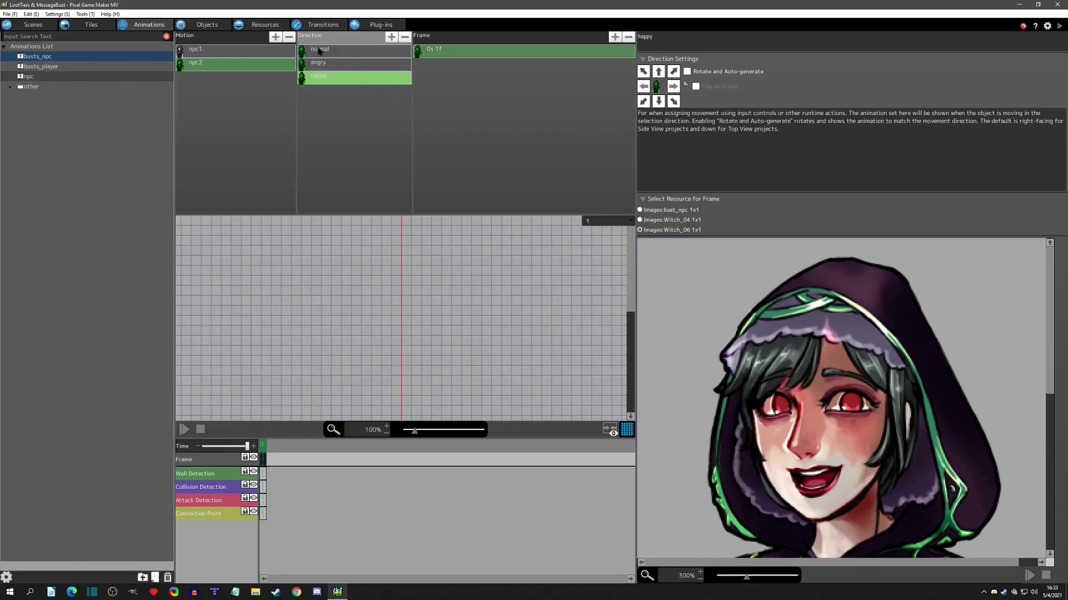
click(206, 50)
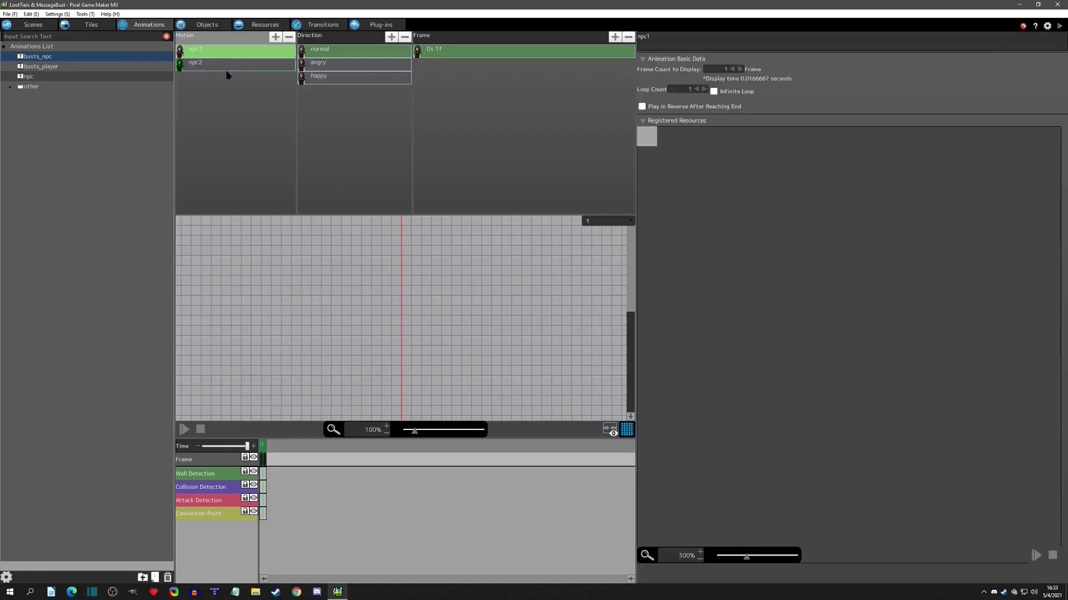
click(319, 62)
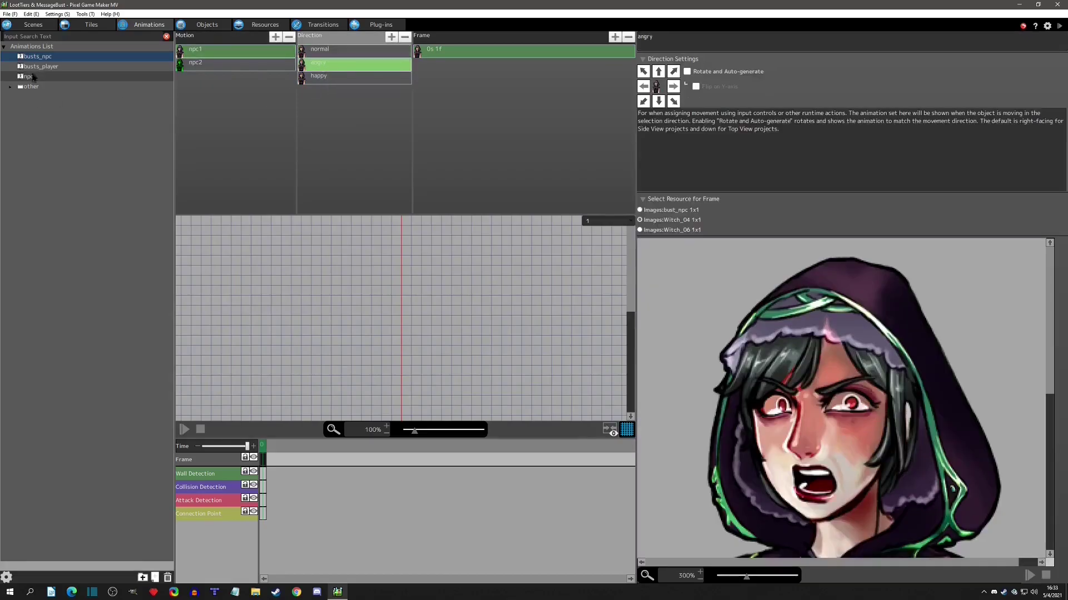
- Examine the angry and happy directions of the busts_player animation
click(33, 66)
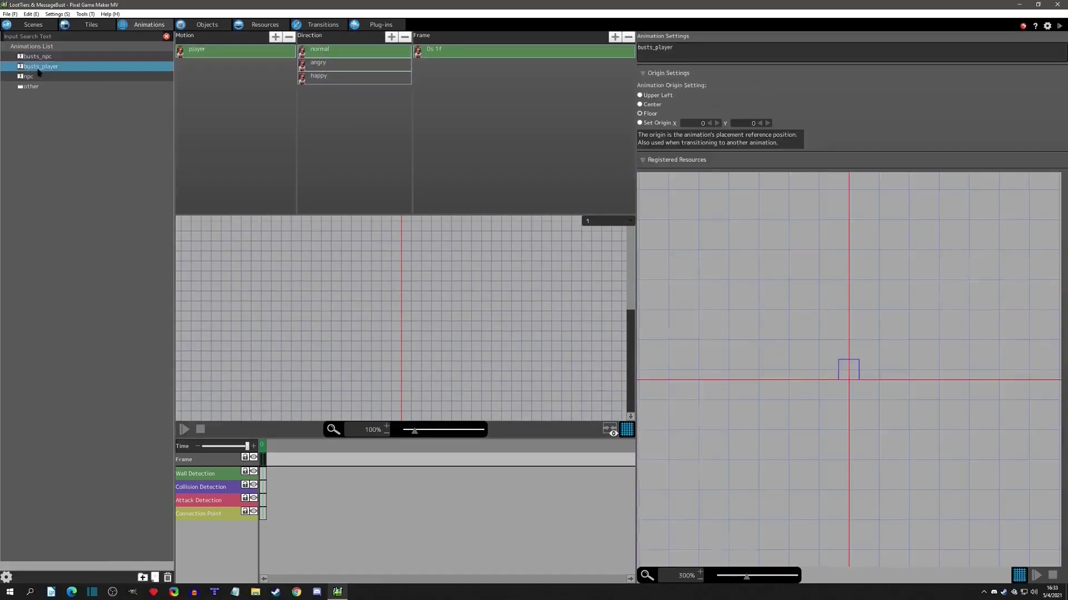
click(329, 63)
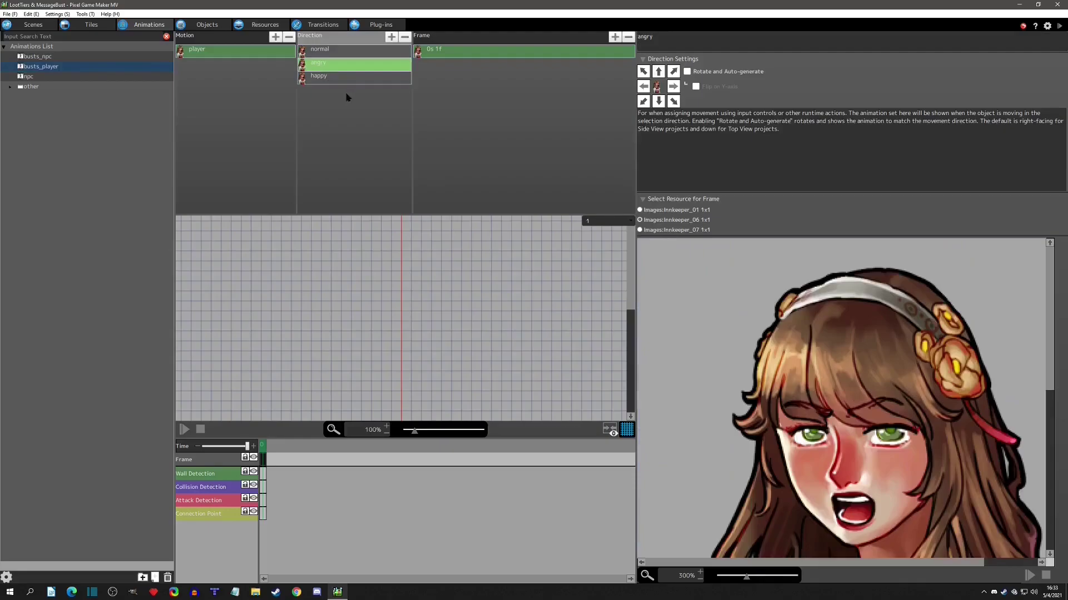
click(330, 79)
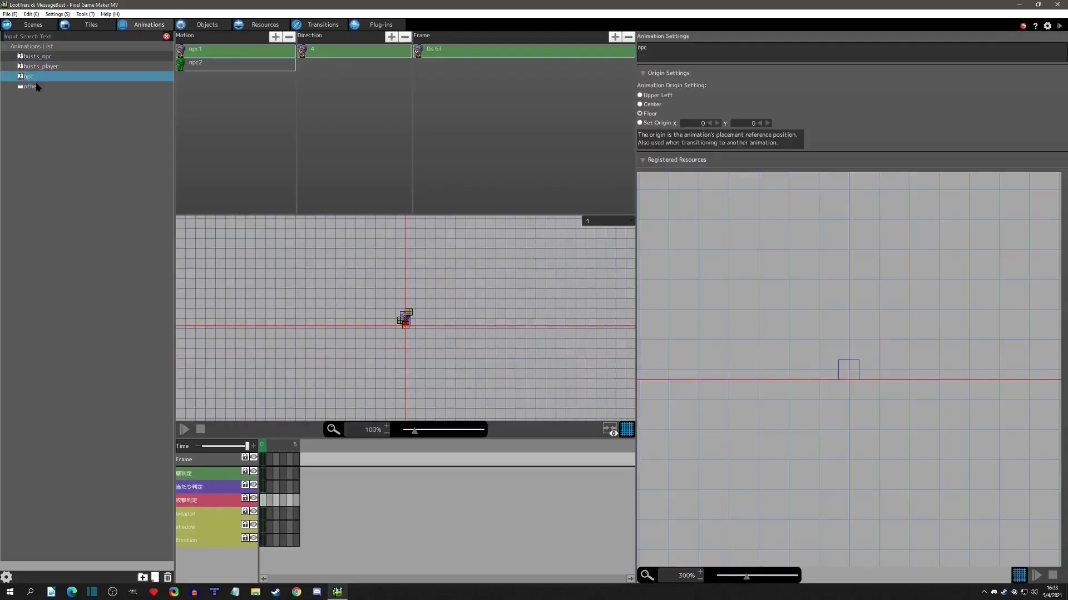
- Inspect the npc animation's npc2 motion up close
click(34, 78)
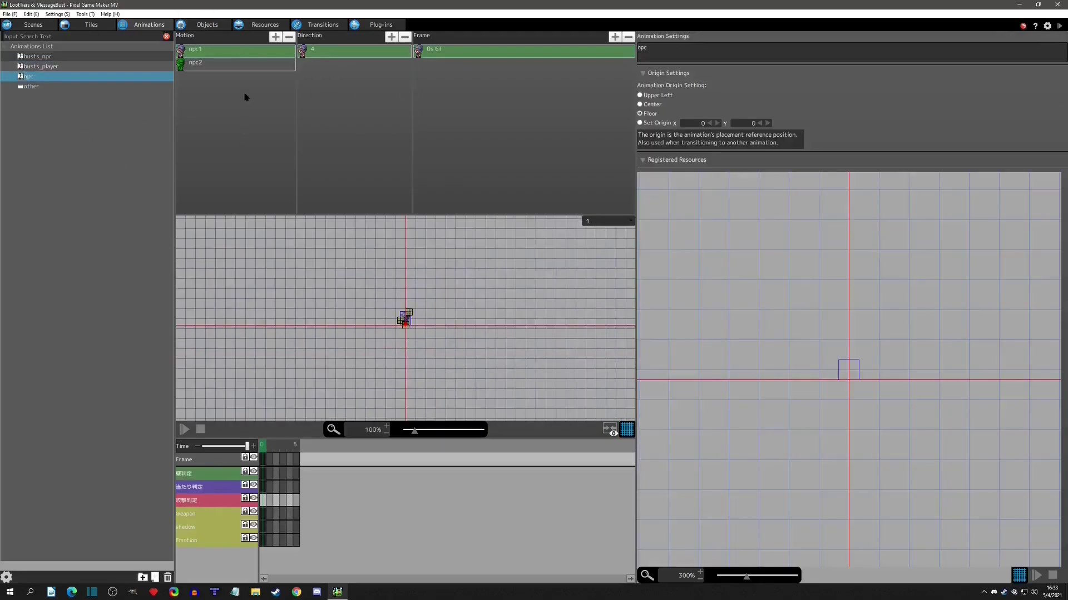
click(206, 63)
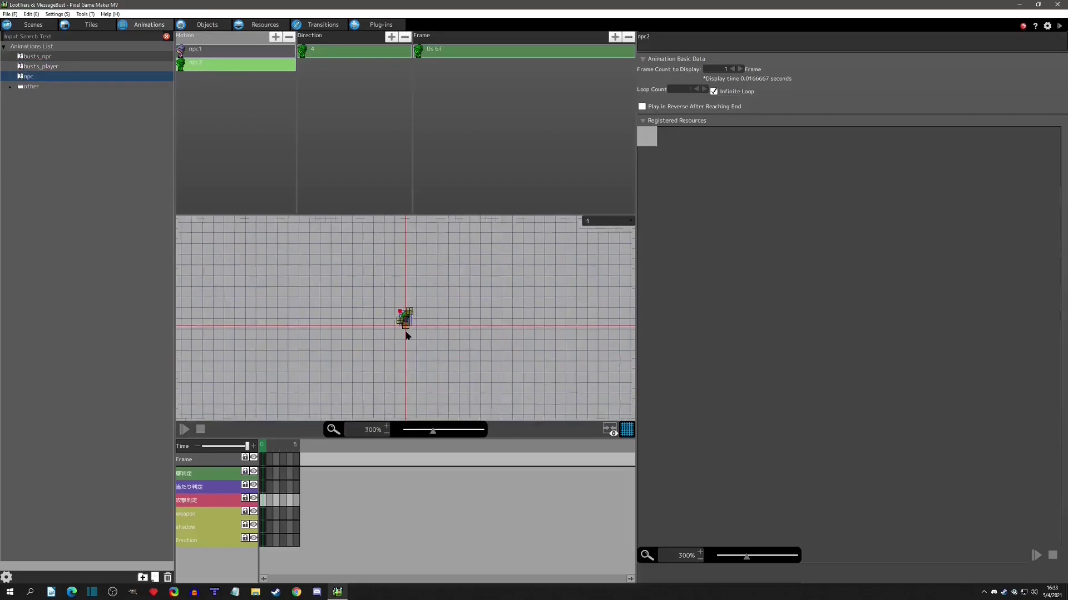
scroll(405, 330, up, 5)
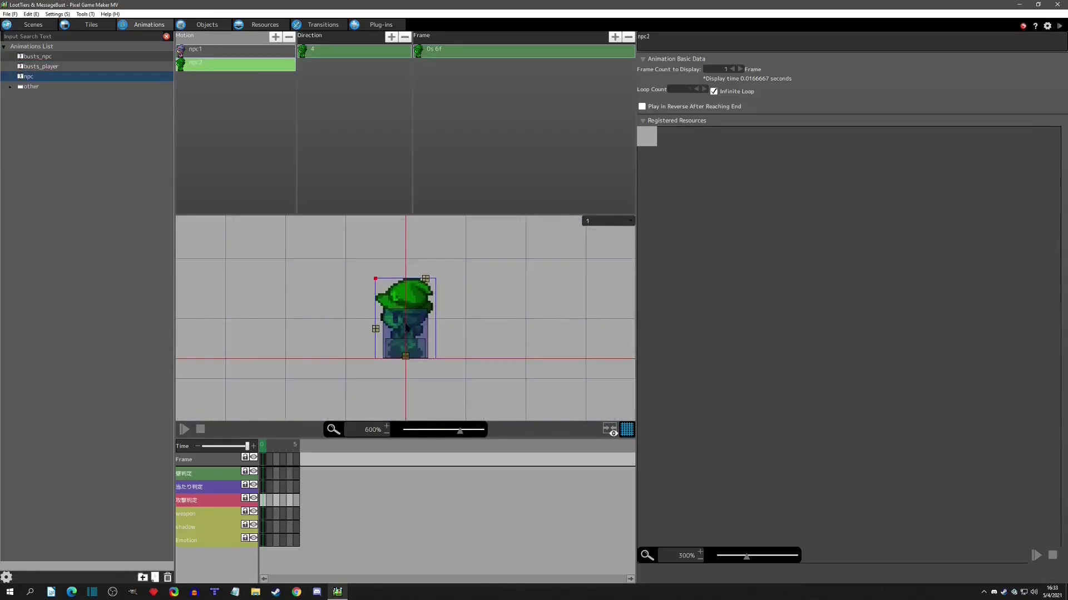
- Review the action programs of the player and npc1_example1 objects
click(201, 25)
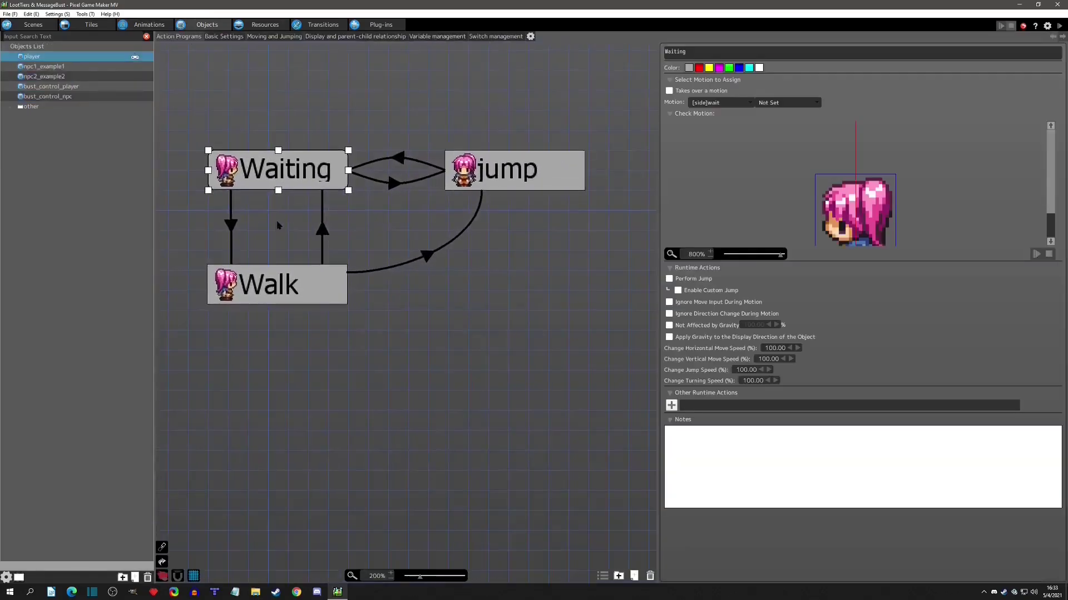
click(499, 203)
click(260, 179)
click(40, 67)
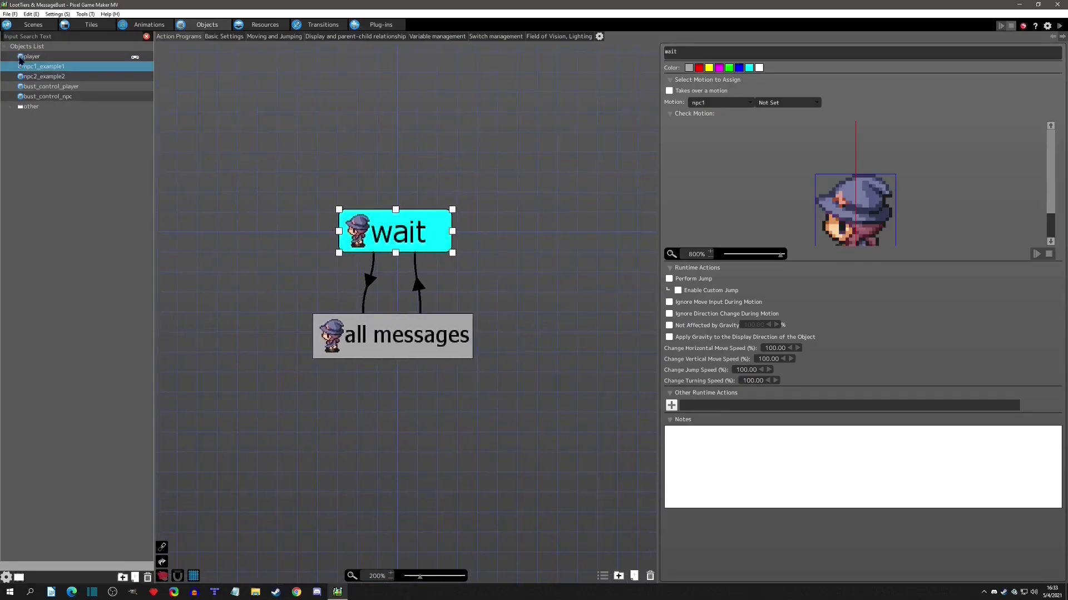
- Examine the runtime actions of the message 1 action in npc2_example2's action program
click(44, 77)
middle_drag(319, 236, 312, 109)
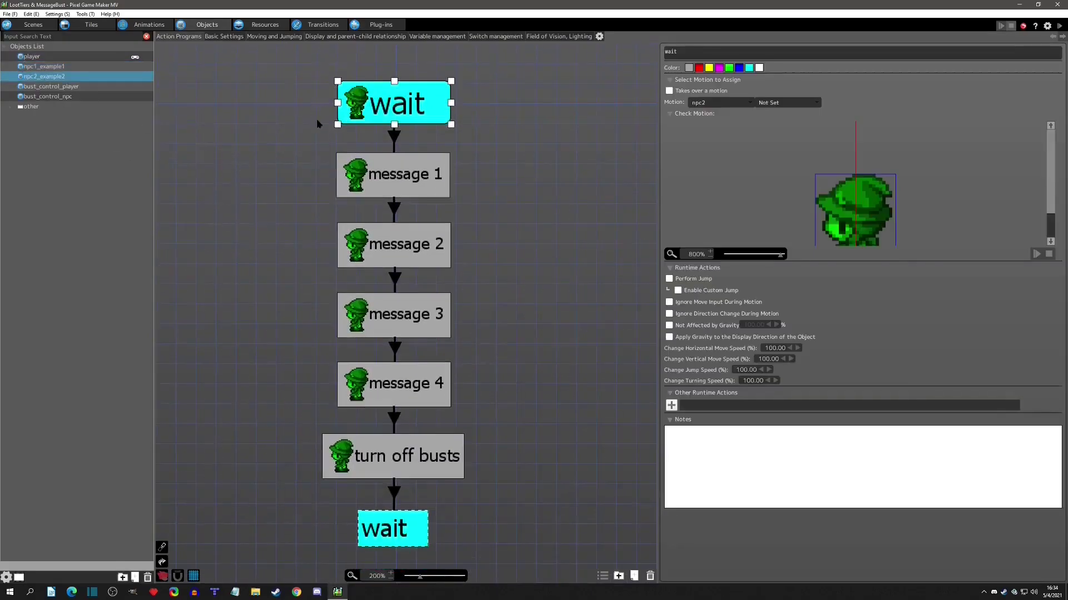
click(364, 183)
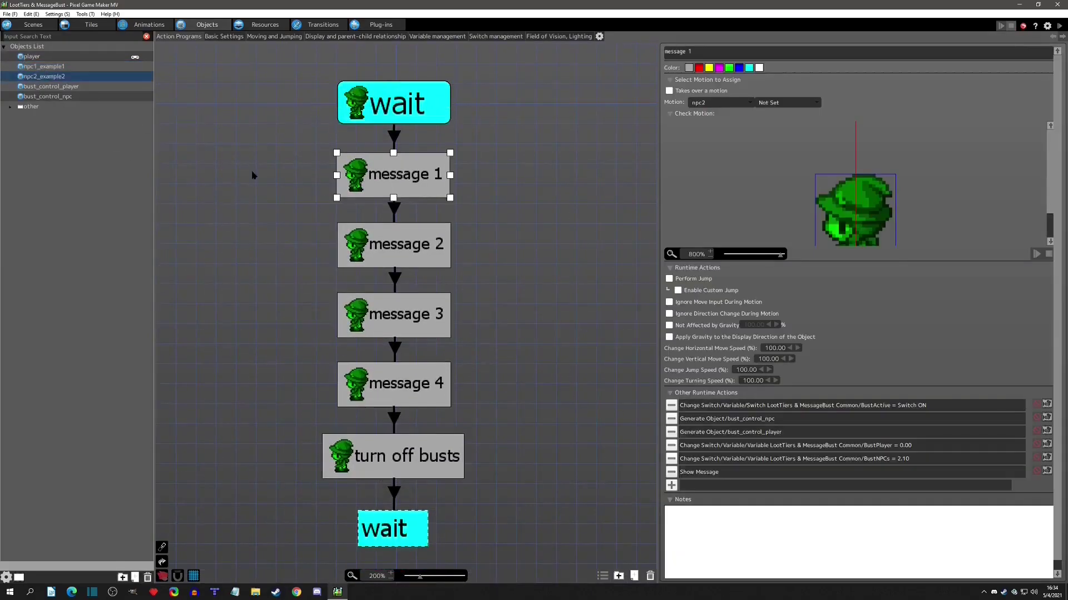
- Review the action programs of the bust_control_player and bust_control_npc objects
click(46, 86)
middle_drag(289, 178, 408, 250)
scroll(299, 235, down, 1)
click(47, 97)
scroll(304, 231, down, 5)
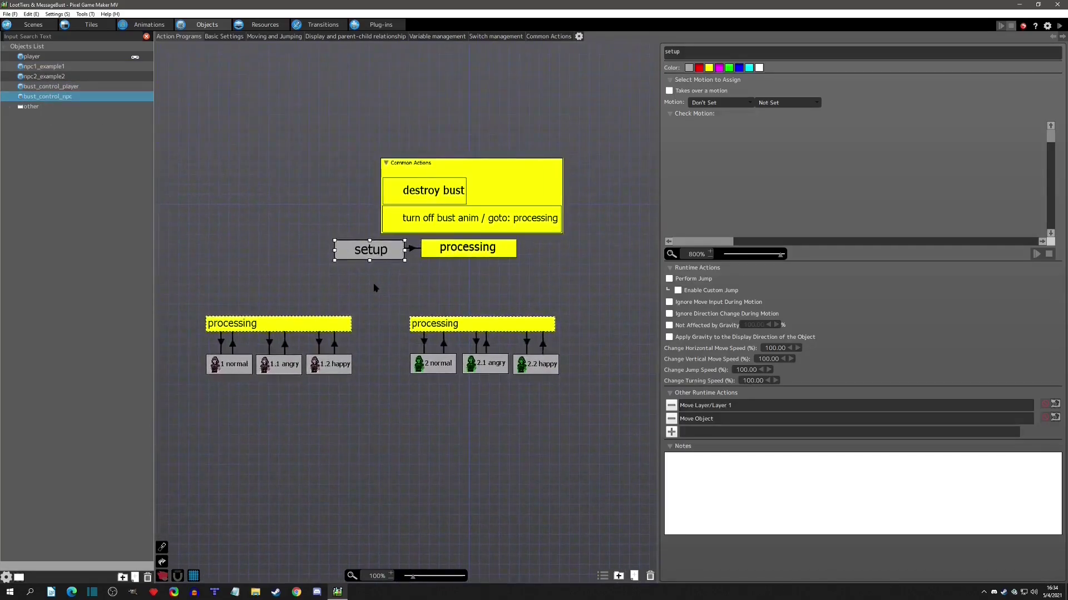
- Examine the BustActive switch and where it is used among the project's switch resources
click(263, 25)
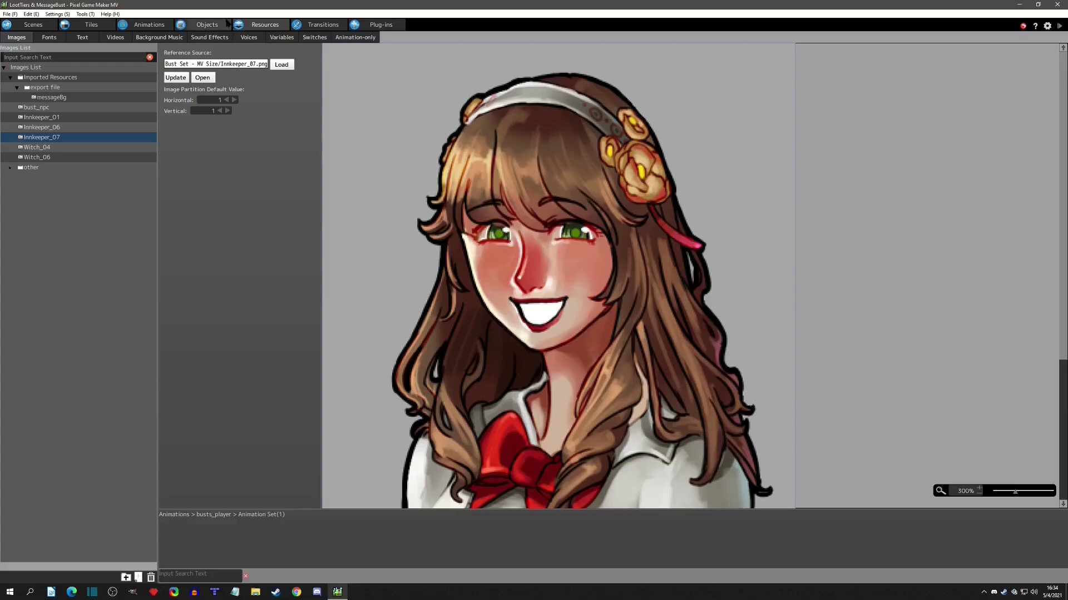
click(314, 38)
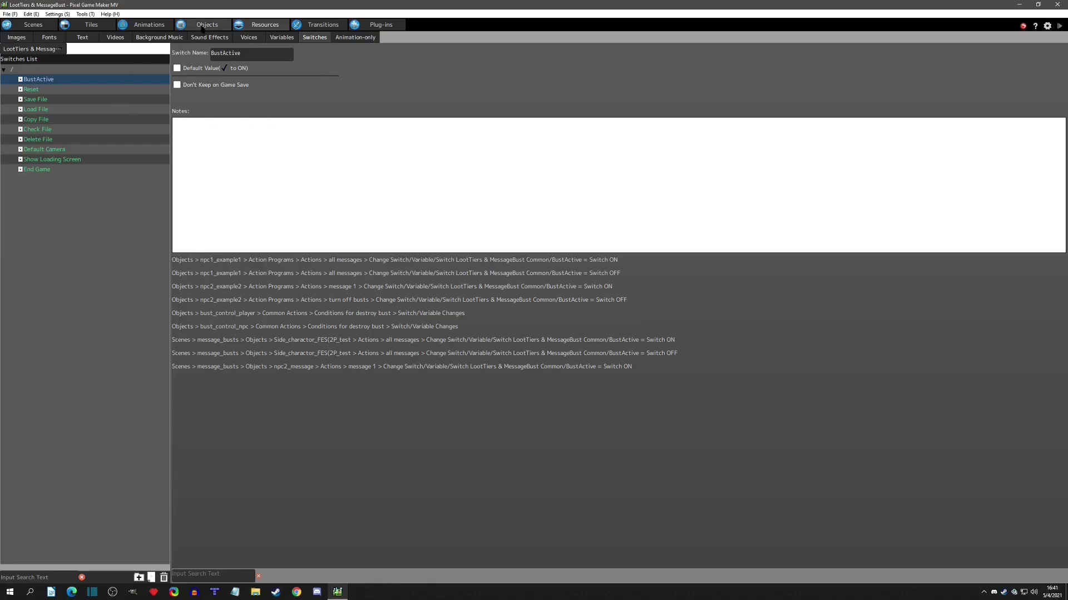
- Compare the action program of bust_control_player with that of bust_control_npc
click(204, 26)
click(65, 87)
click(65, 96)
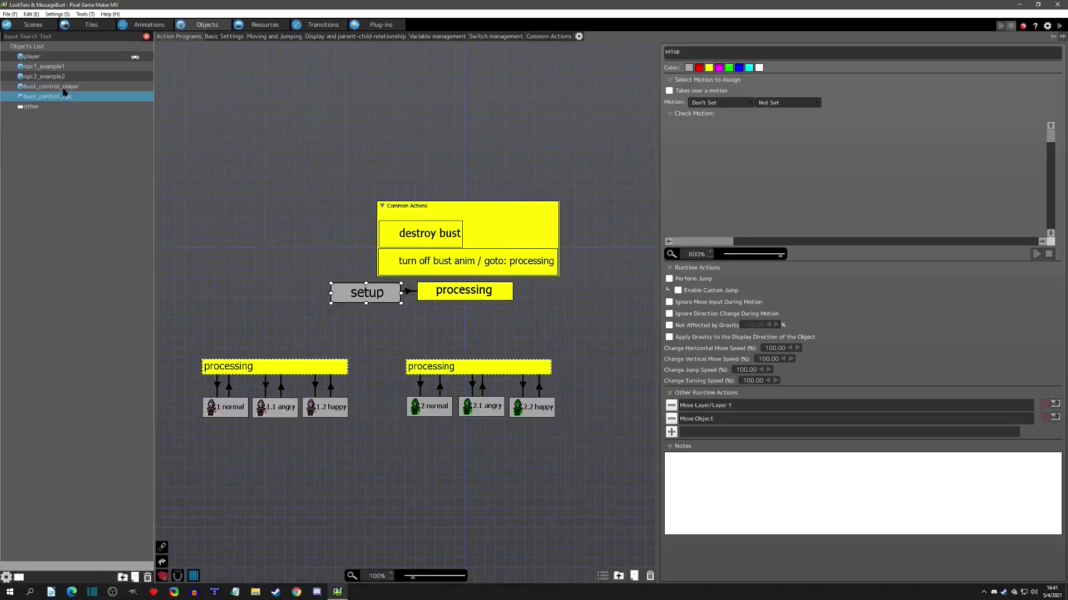
click(64, 87)
click(62, 98)
click(54, 87)
click(54, 101)
- Inspect the conditions of the link from wait to all messages in npc1_example1's action program
click(40, 68)
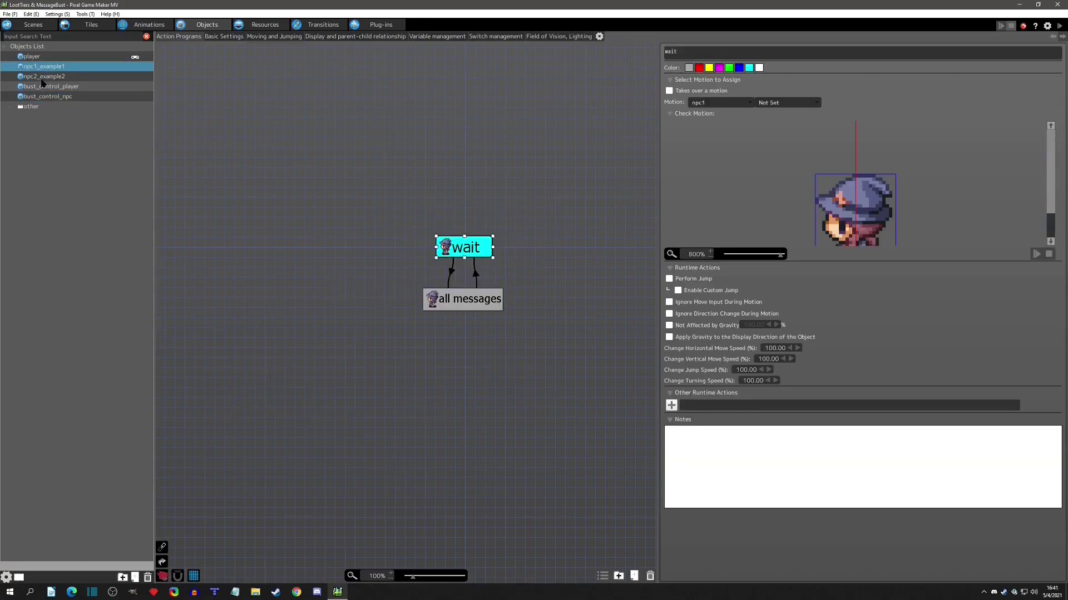
middle_drag(499, 275, 378, 294)
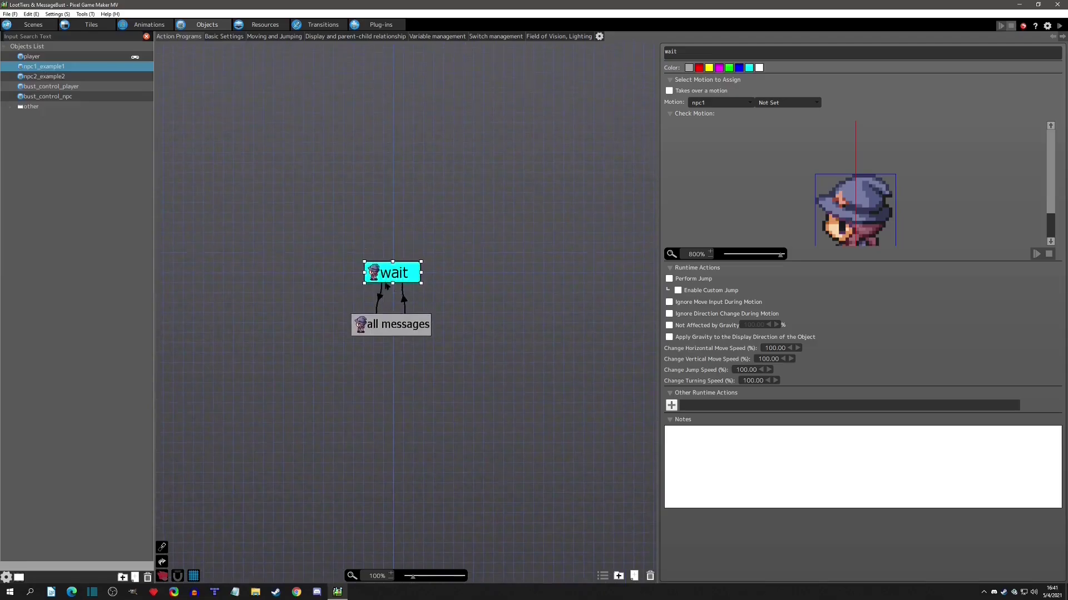
click(379, 294)
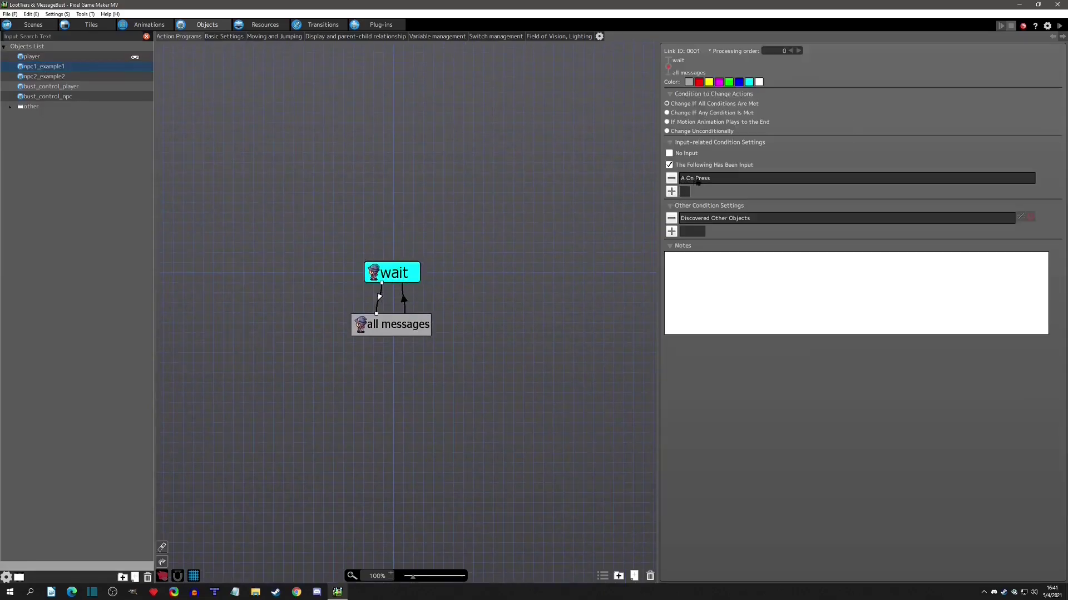
double_click(739, 223)
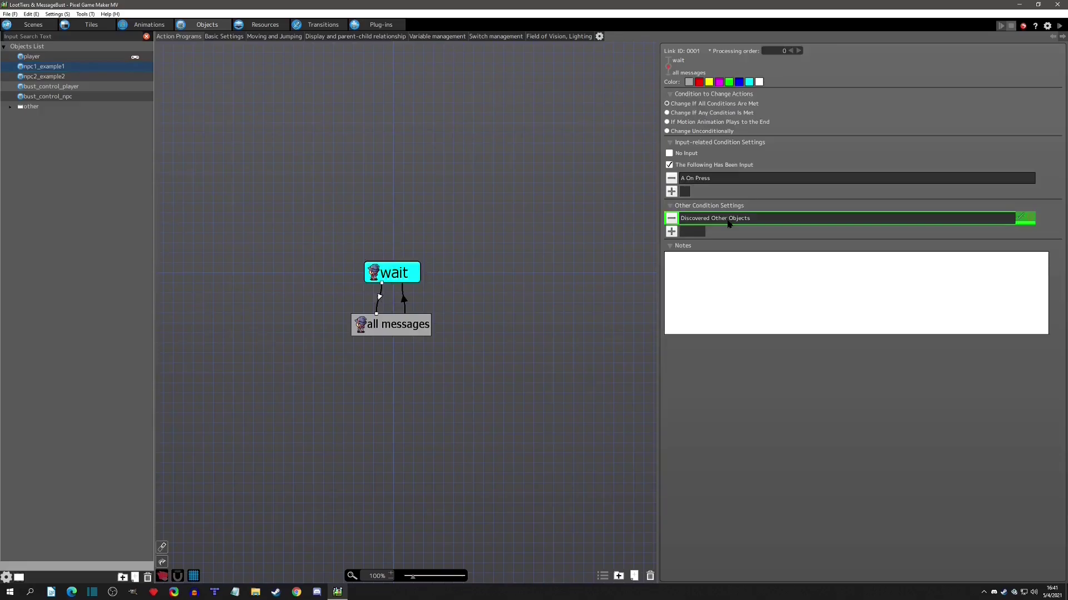
key(Return)
- Examine the runtime actions of npc1_example1's all messages action, starting with the BustActive switch change
click(400, 329)
scroll(798, 406, down, 3)
scroll(798, 406, down, 2)
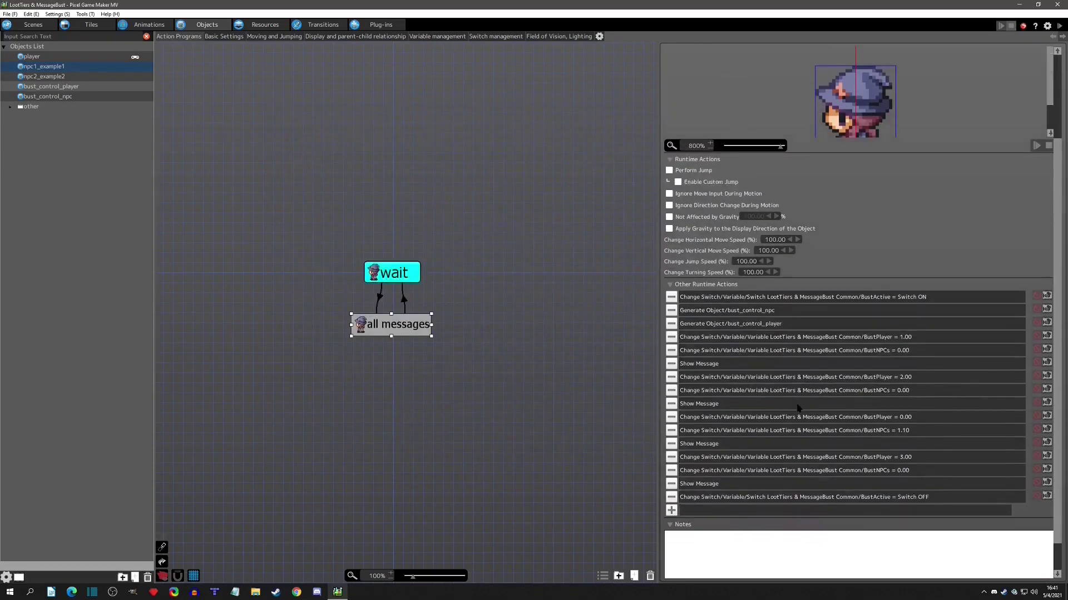
click(784, 272)
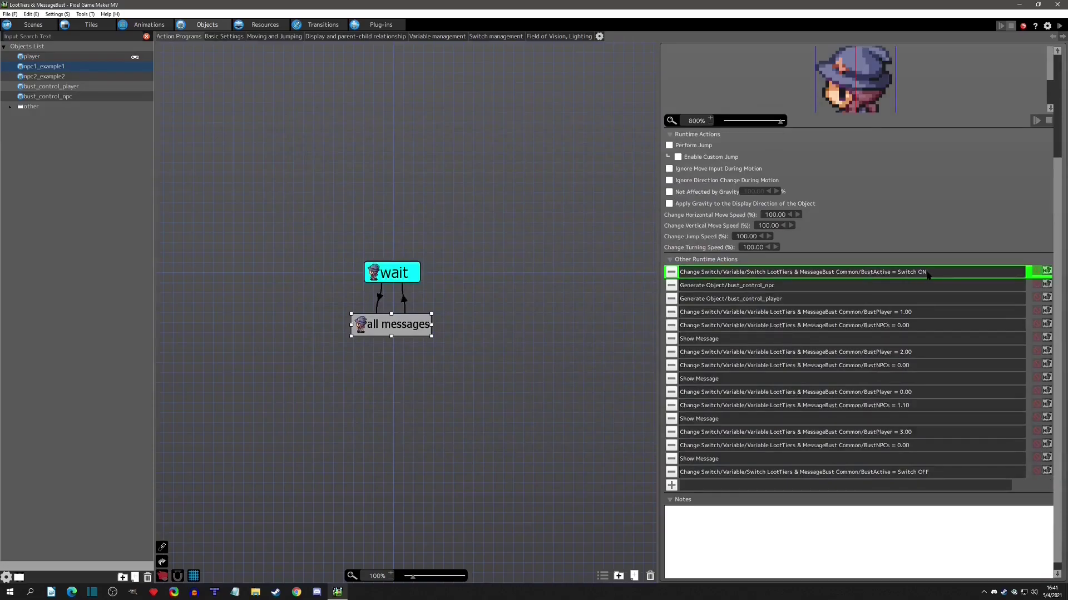
- Check the Switch/Variable Changes condition that triggers the destroy bust common action of bust_control_player
click(48, 87)
click(453, 254)
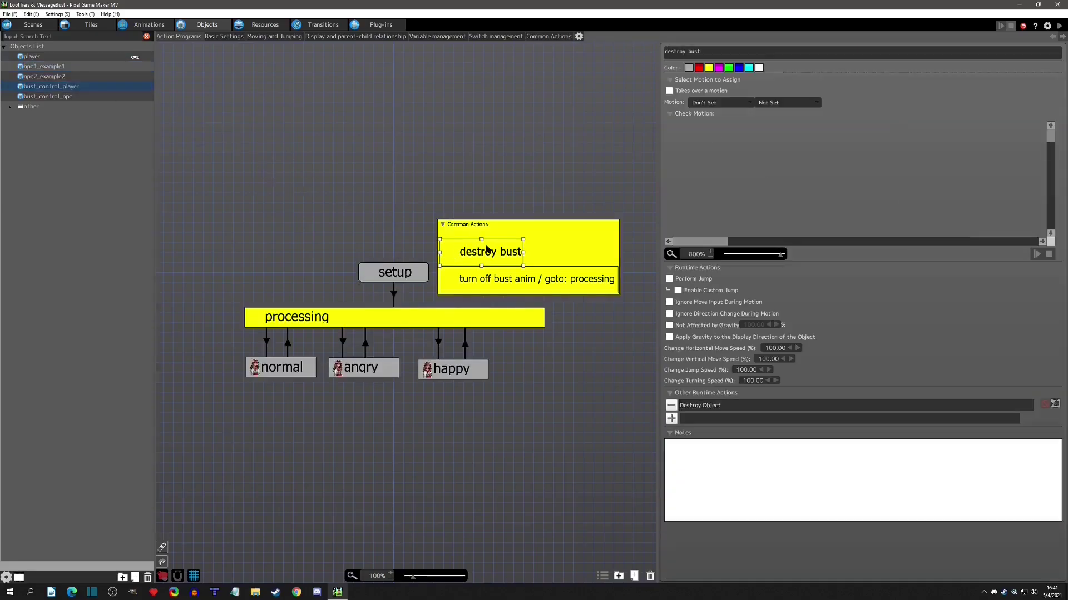
click(549, 36)
click(183, 53)
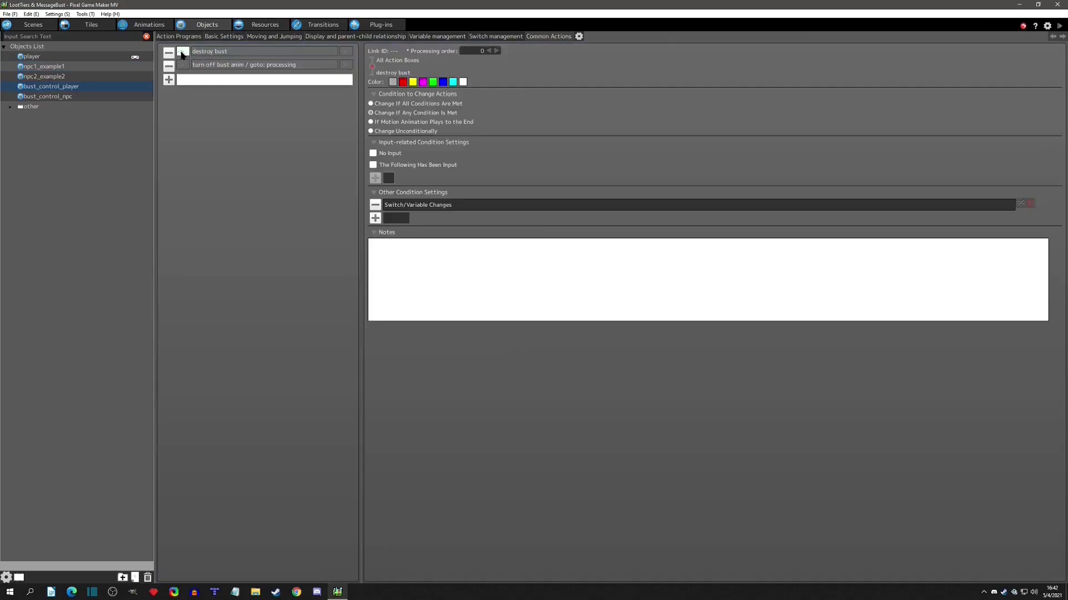
double_click(474, 206)
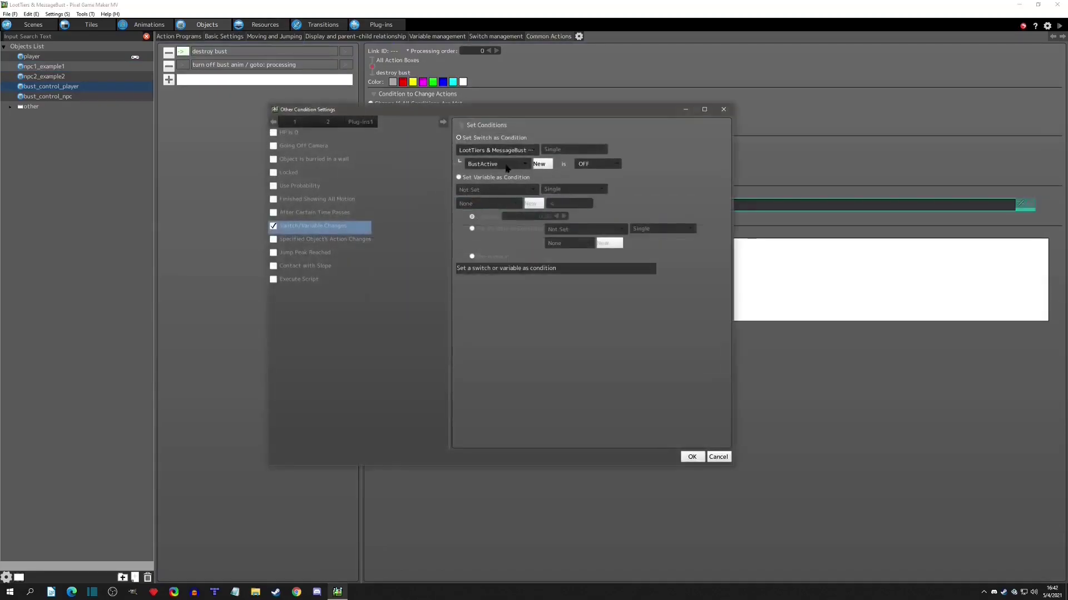
click(722, 109)
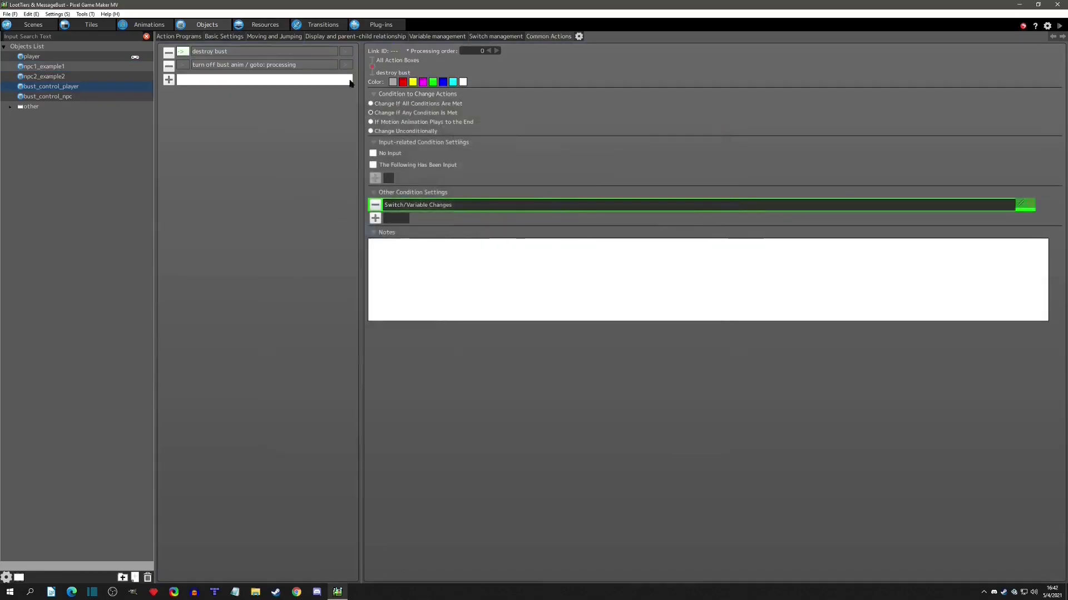
- Inspect the destroy bust common action's runtime actions and its return link, and open bust_control_player's basic settings
click(275, 52)
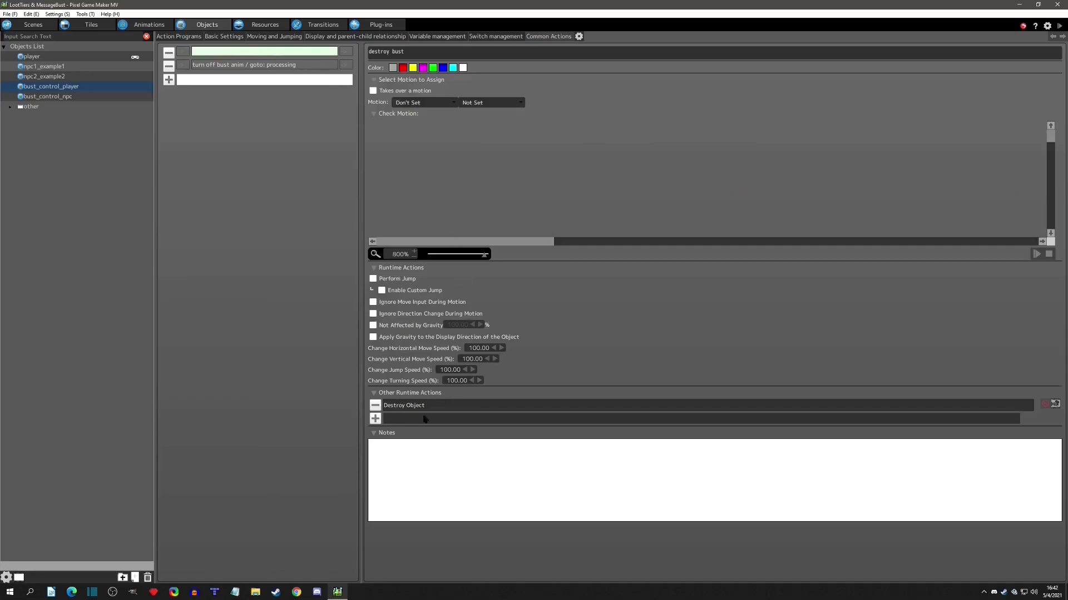
click(346, 51)
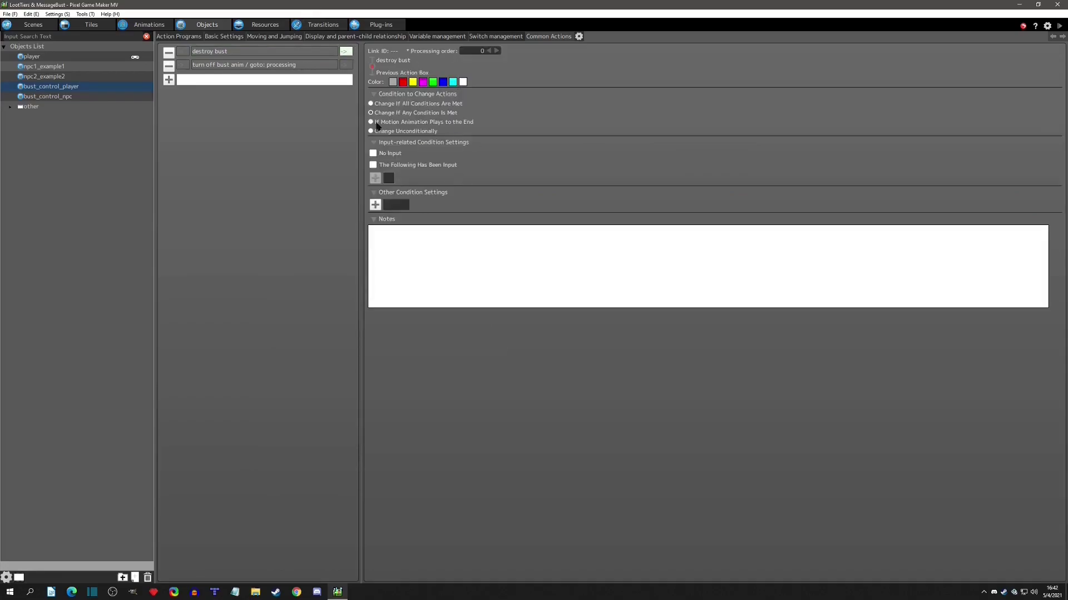
click(229, 54)
click(211, 39)
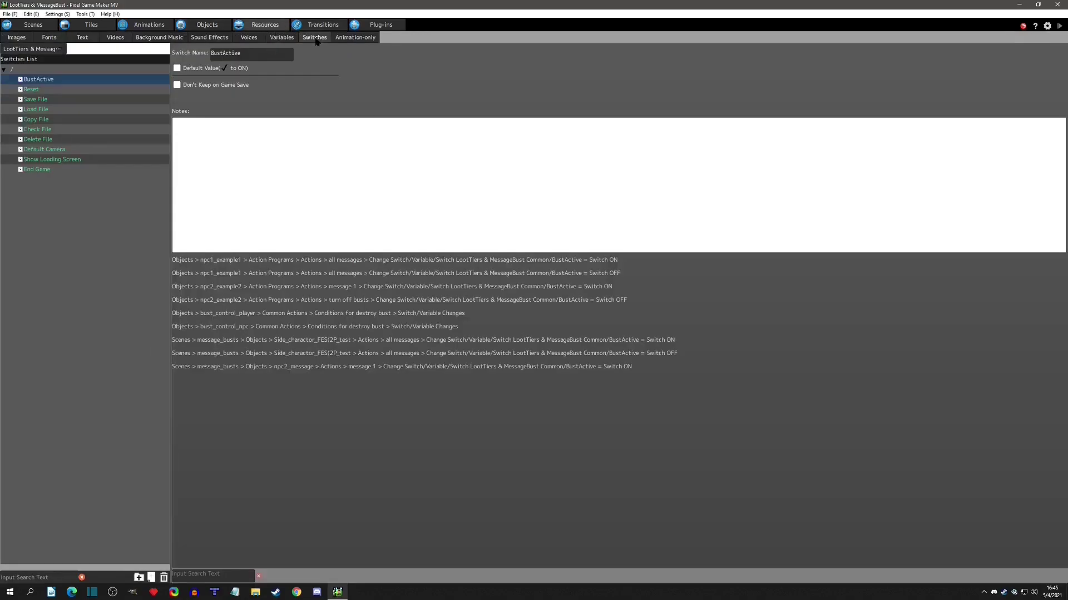
- Compare the notes of the BustNPCs and BustPlayer variables in the variable resources
click(281, 37)
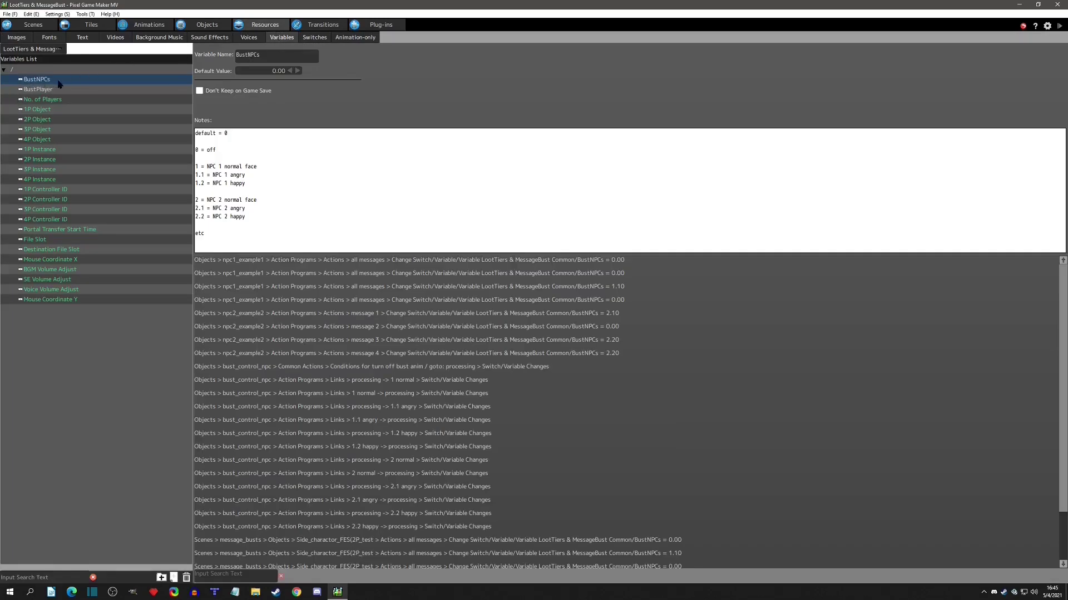
click(35, 91)
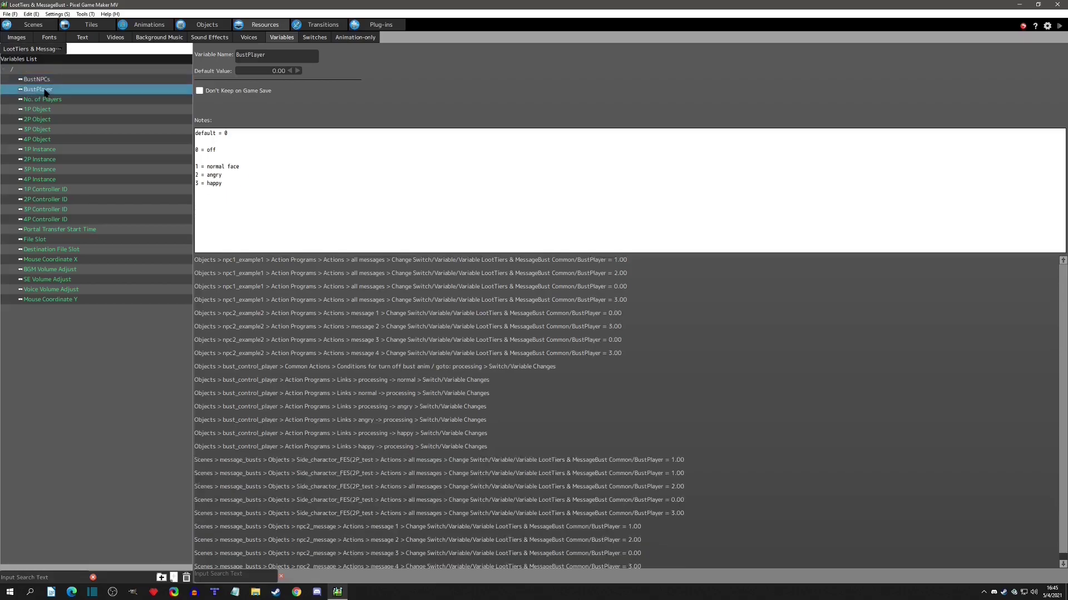
click(46, 81)
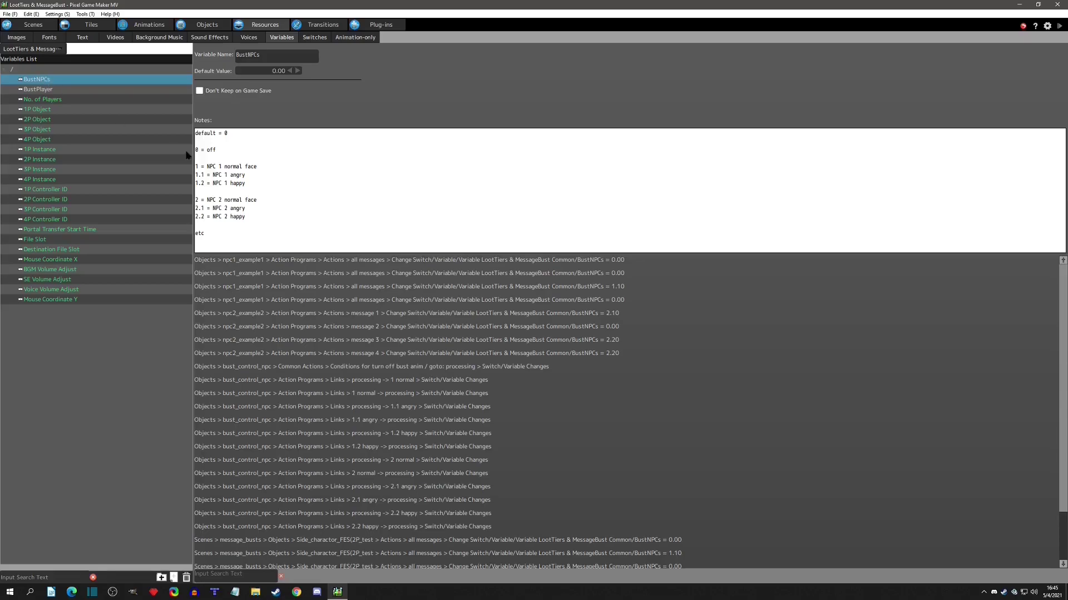
drag(232, 136, 147, 120)
click(60, 90)
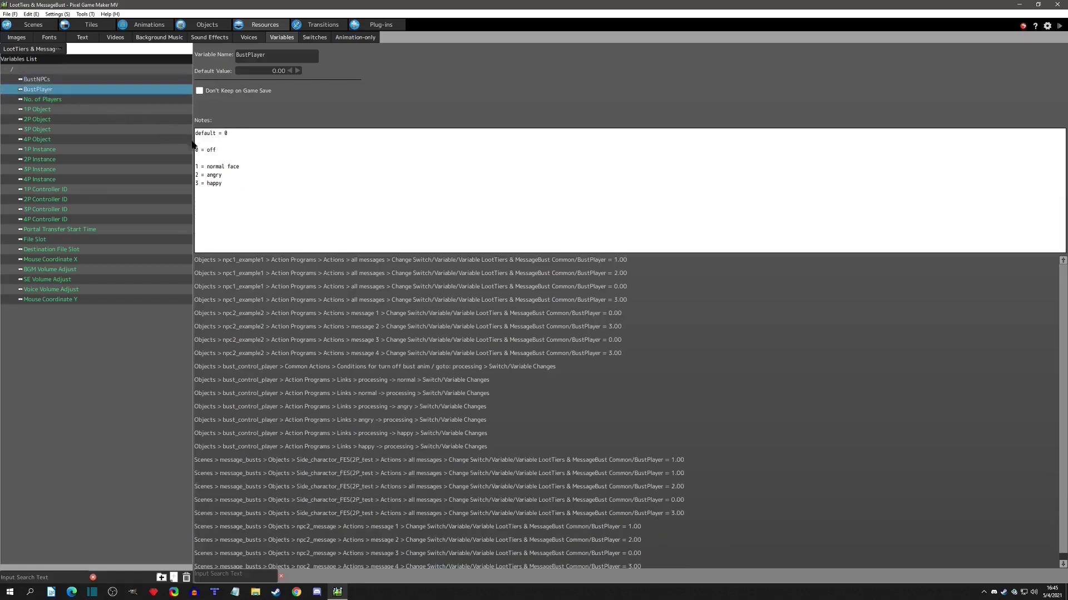
- Read the default, off and face values listed in the BustPlayer variable's notes
click(222, 134)
drag(248, 134, 196, 150)
click(241, 131)
click(227, 149)
click(231, 149)
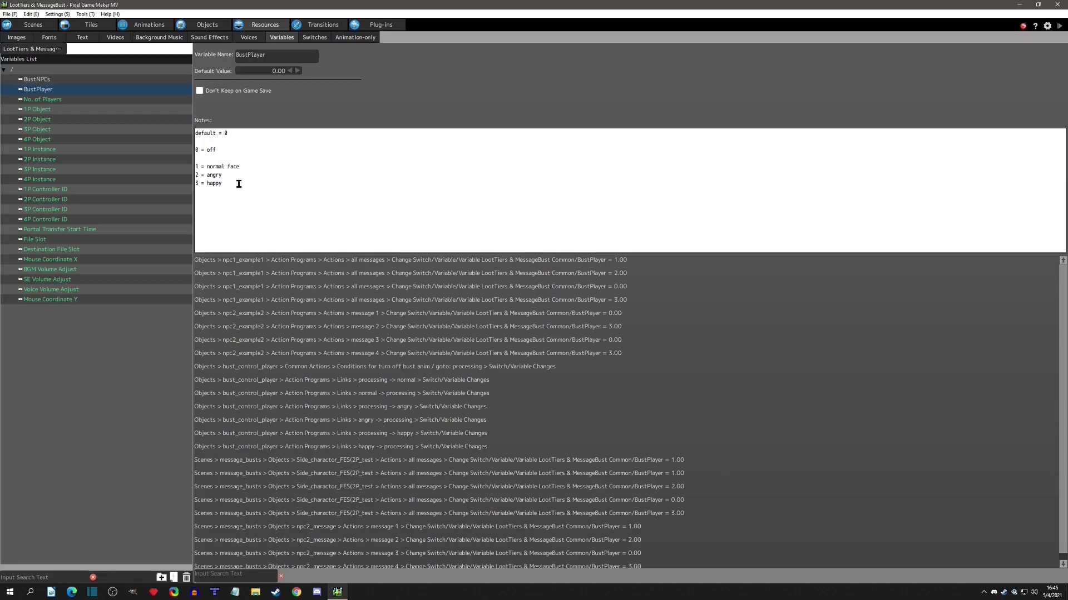
click(260, 180)
- Read the default, off and NPC 1 face values in the BustNPCs variable's notes
click(45, 82)
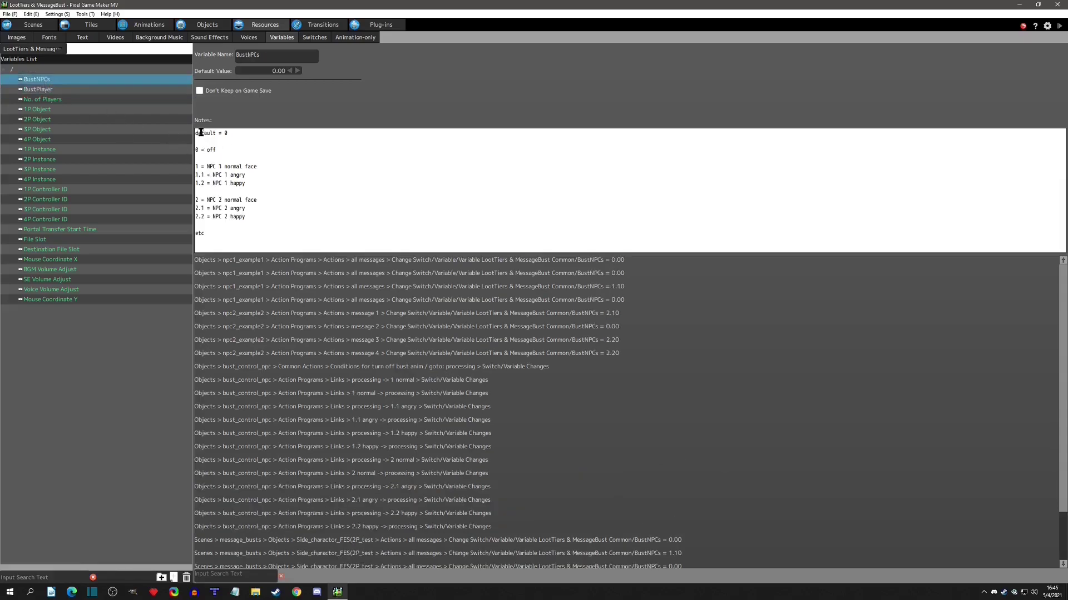
click(201, 132)
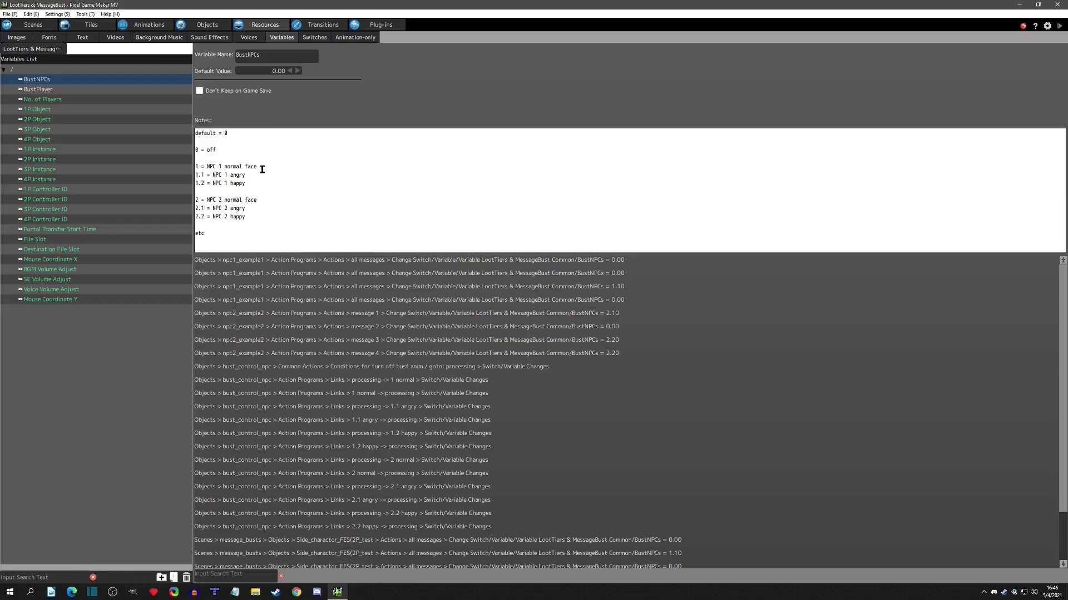
drag(207, 167, 272, 193)
click(274, 192)
click(222, 150)
drag(195, 167, 262, 167)
click(215, 167)
key(End)
shift+click(250, 184)
click(256, 185)
click(271, 68)
- Compare the NPC 1 and NPC 2 value groups in the BustNPCs variable's notes
drag(196, 167, 303, 188)
click(303, 189)
drag(198, 199, 280, 212)
click(280, 213)
- Examine the Generate Object actions for bust_control_npc and bust_control_player in npc1_example1's all messages action
click(205, 25)
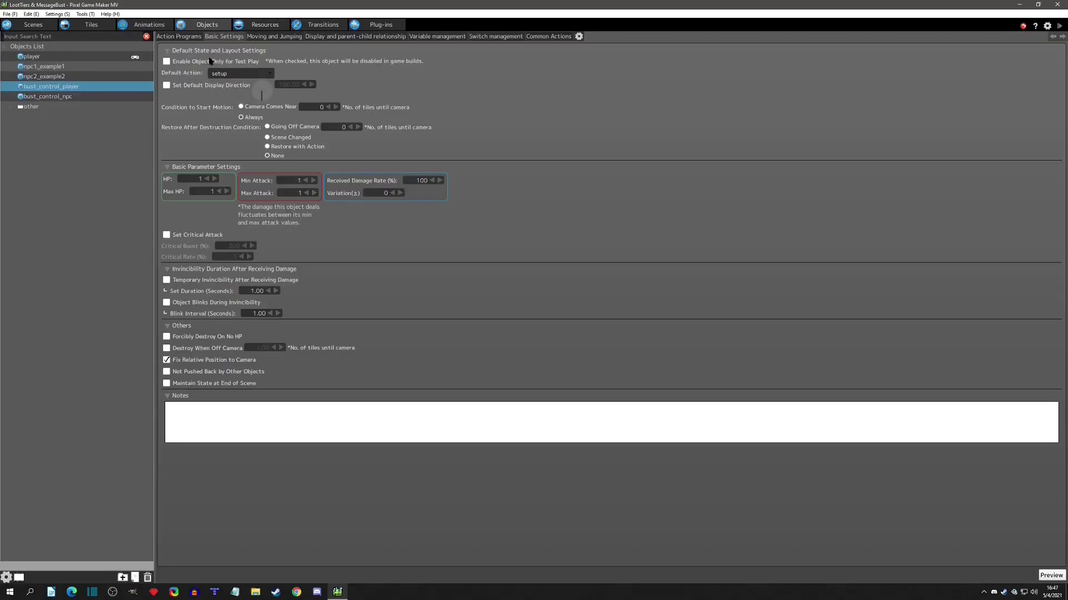
click(51, 67)
click(172, 37)
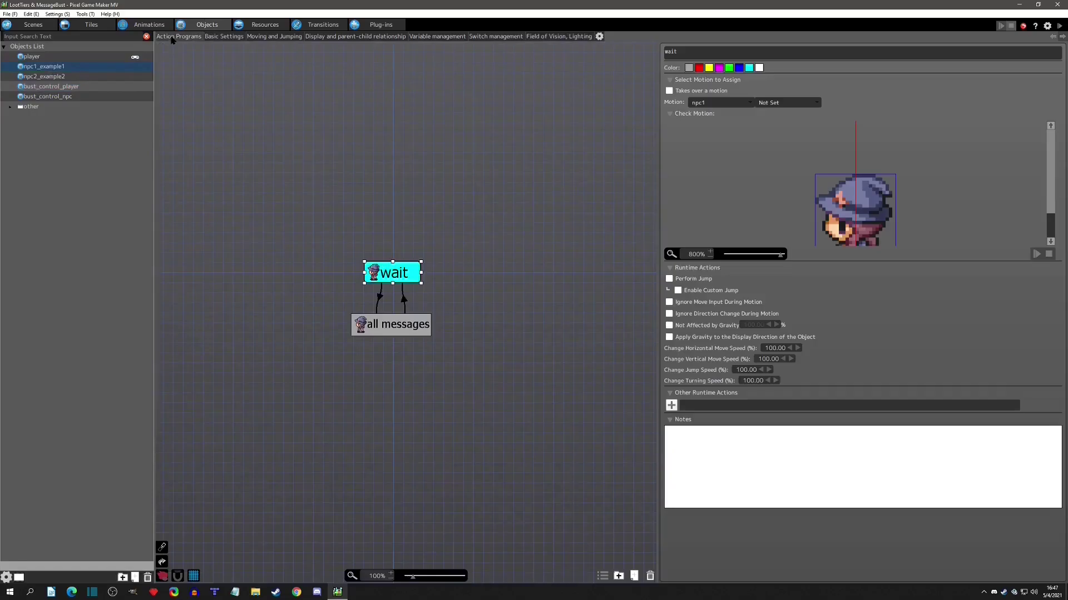
click(399, 325)
click(898, 407)
scroll(893, 423, down, 2)
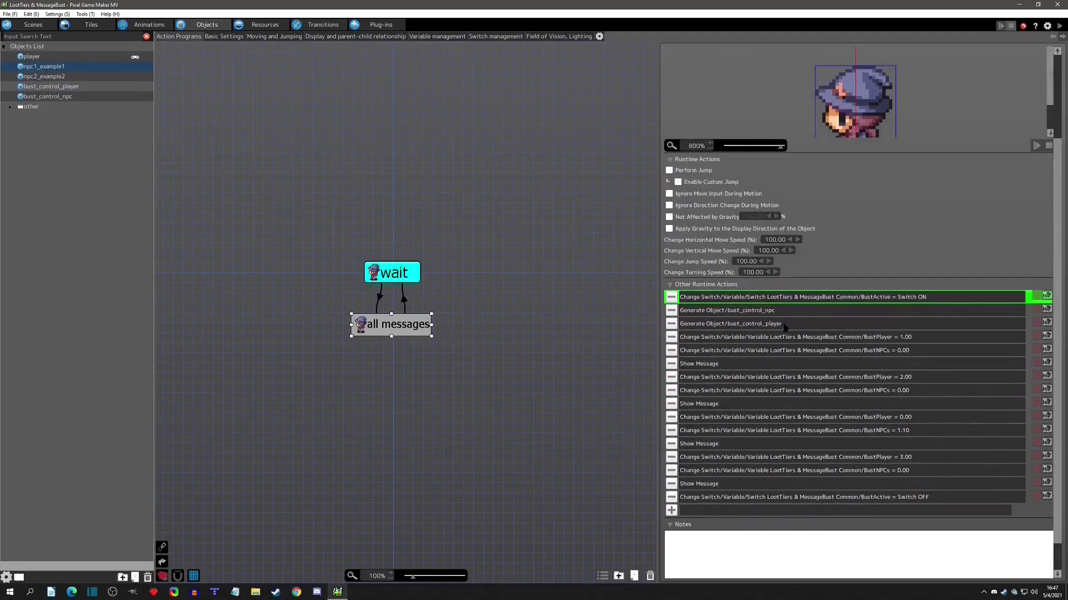
click(738, 314)
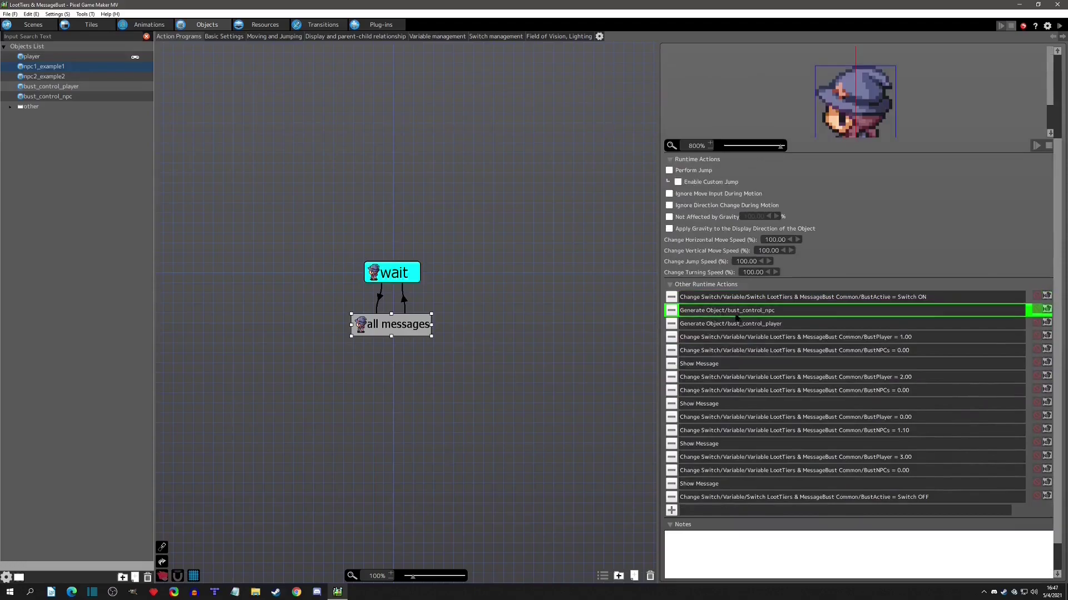
click(730, 328)
click(770, 311)
click(777, 328)
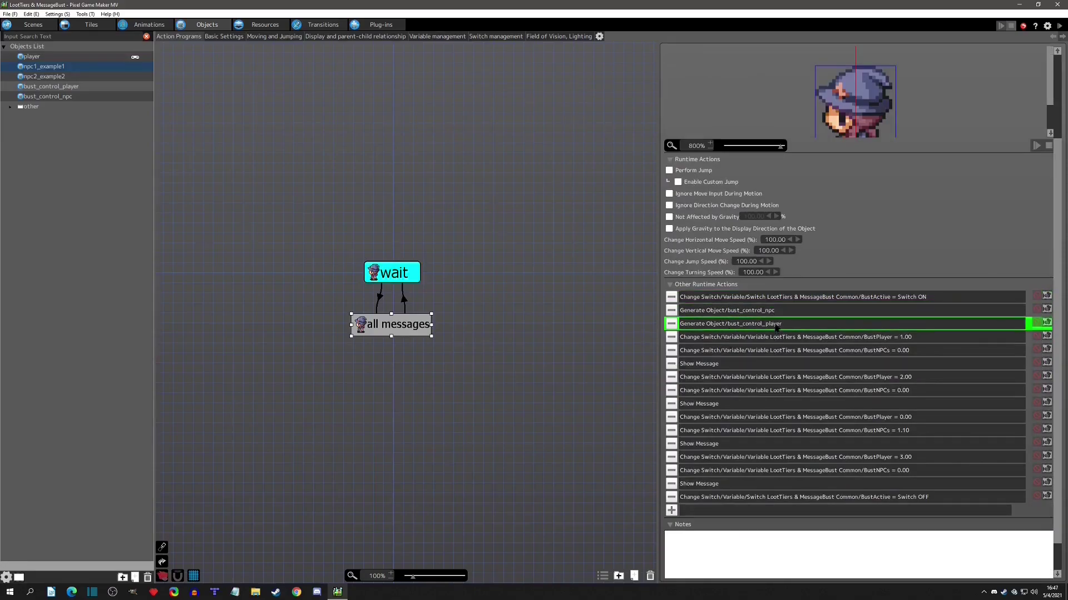
- Look again at the action programs of the two bust control objects that the NPC generates
click(67, 86)
click(67, 97)
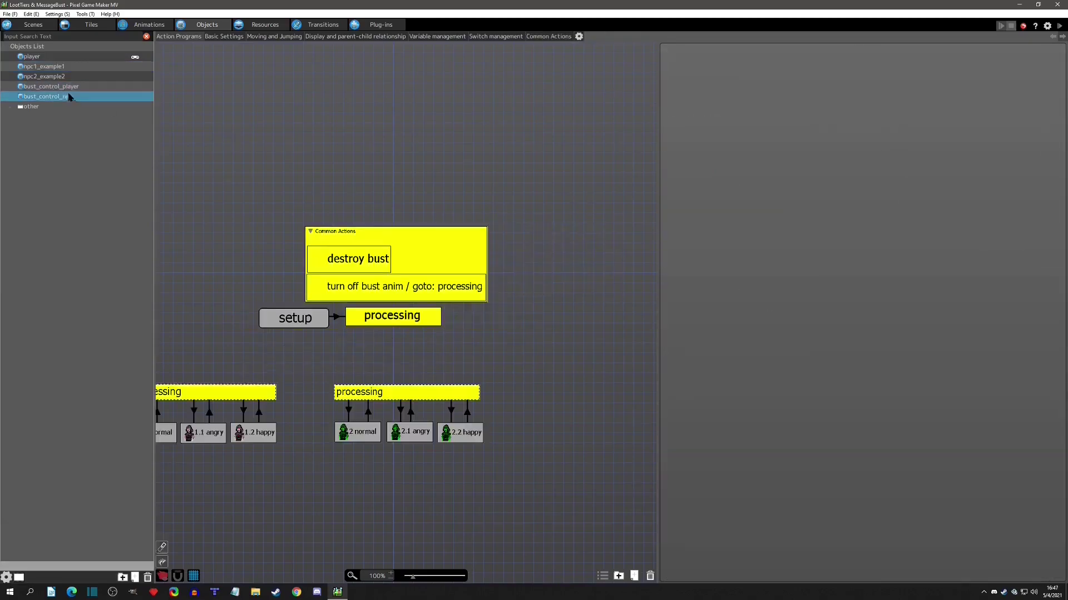
click(70, 85)
- Compare npc1_example1's all messages runtime actions with the message 1 and message 2 actions of npc2_example2
click(67, 66)
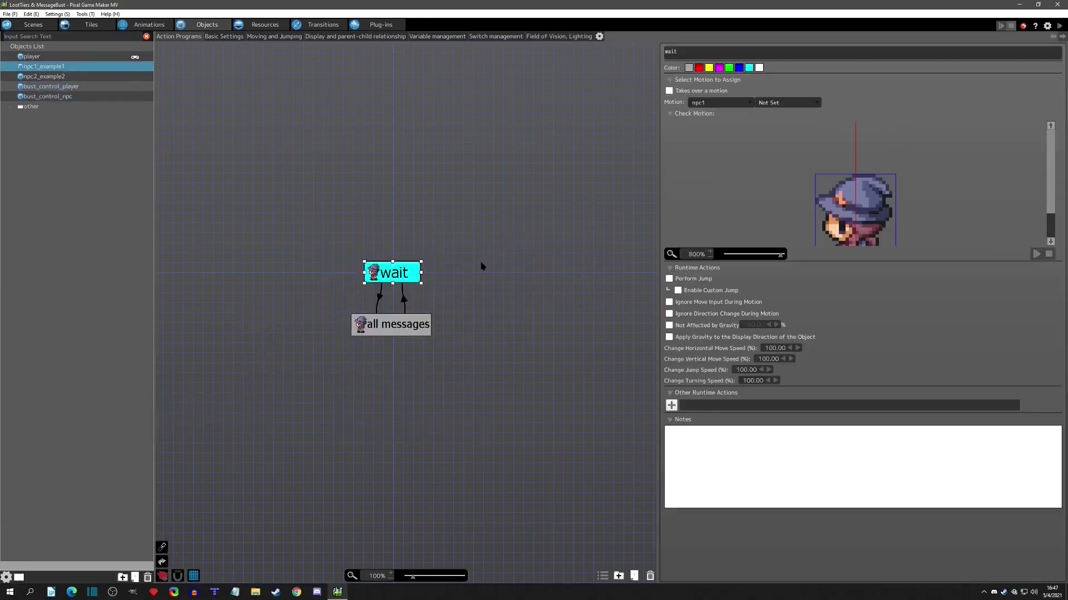
click(391, 330)
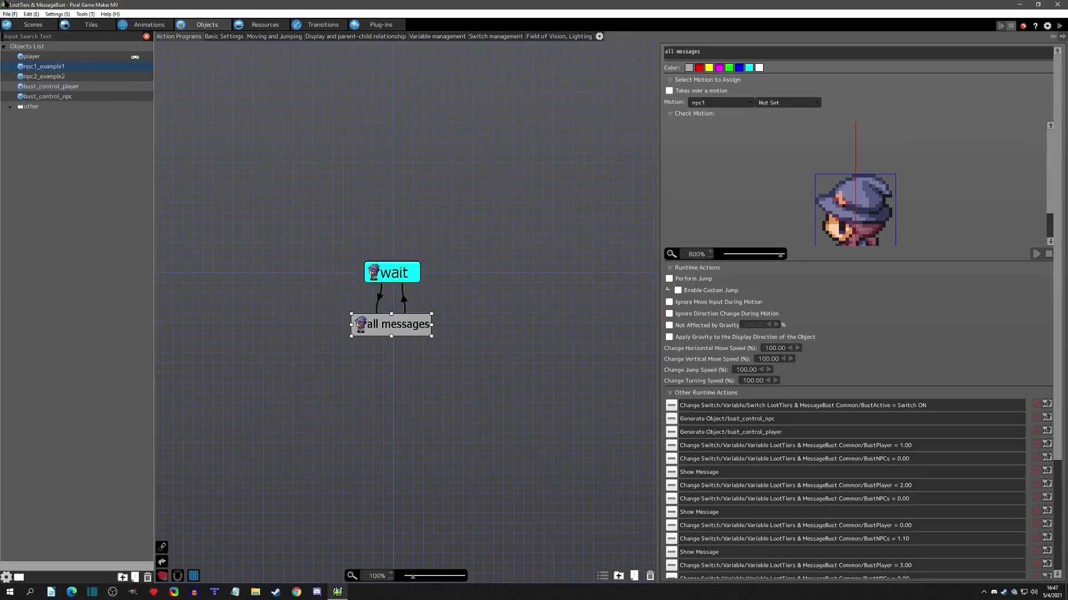
click(51, 75)
click(416, 305)
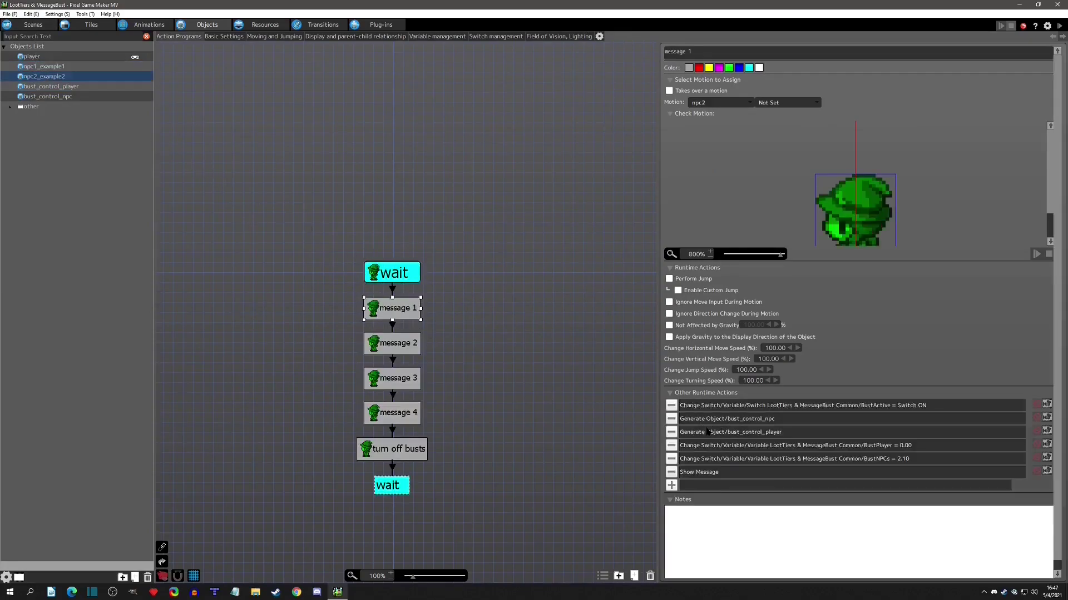
click(395, 343)
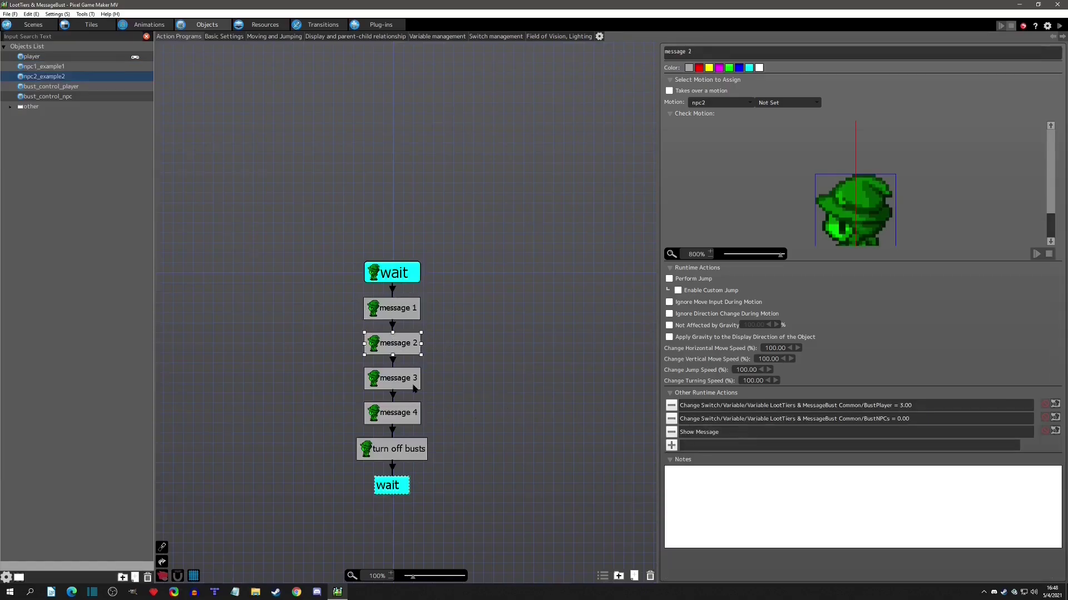
click(407, 317)
click(41, 66)
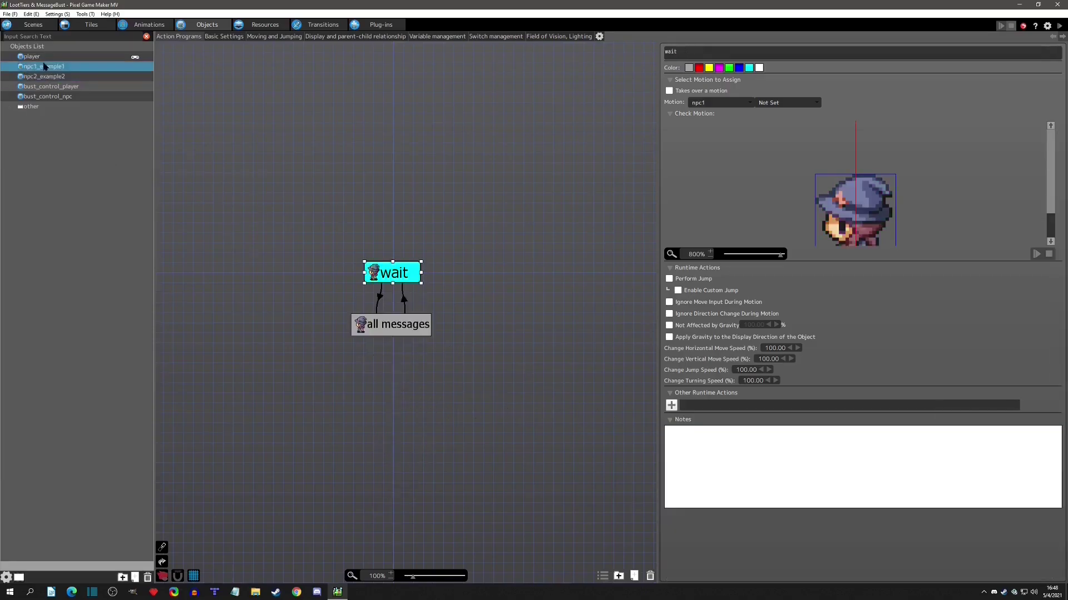
- Trace the generated bust objects from npc1_example1's all messages action to the action programs of bust_control_npc and bust_control_player
click(407, 328)
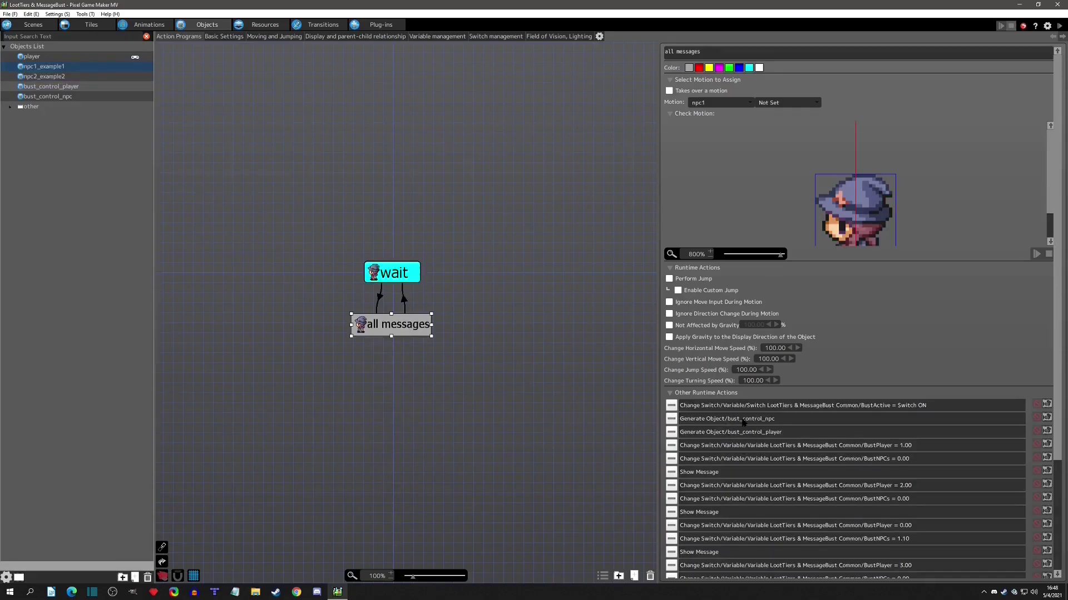
click(50, 87)
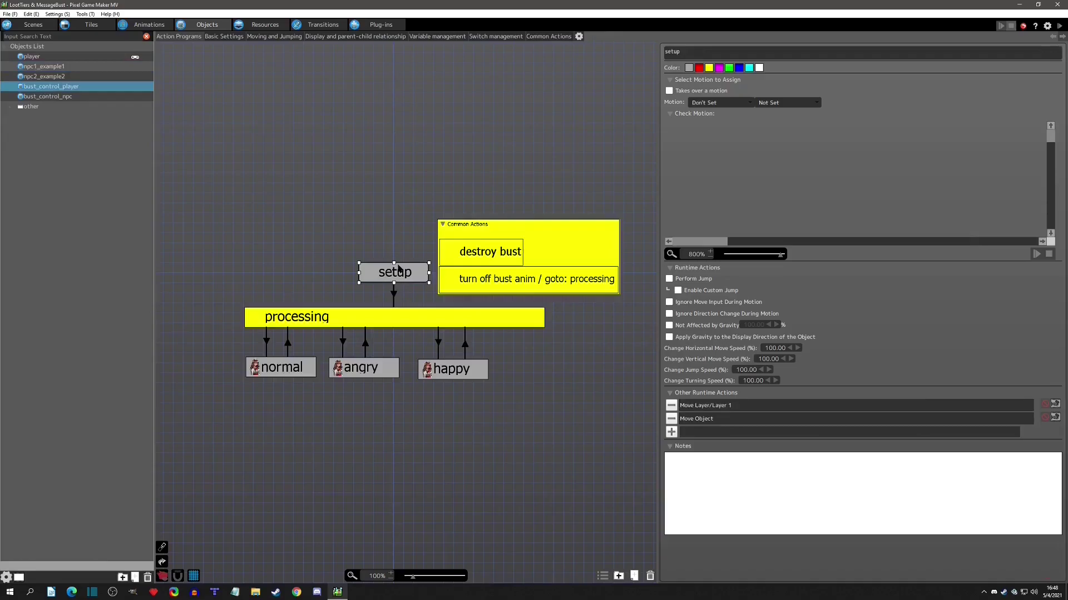
click(58, 99)
click(68, 89)
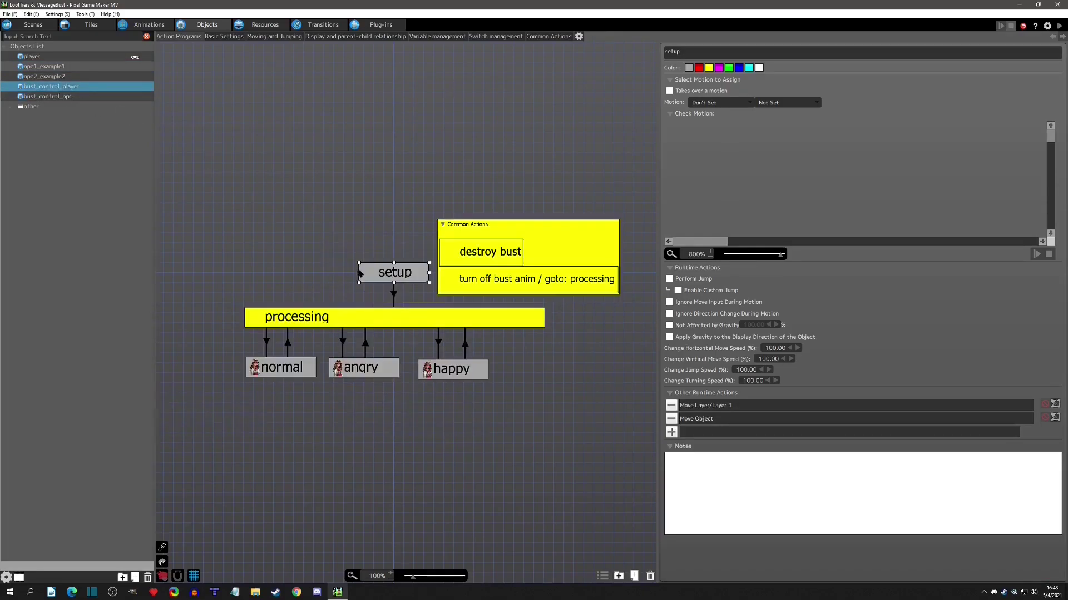
- Examine the destination layer options of the Move Layer action in bust_control_player's setup, keeping Layer 1
double_click(707, 410)
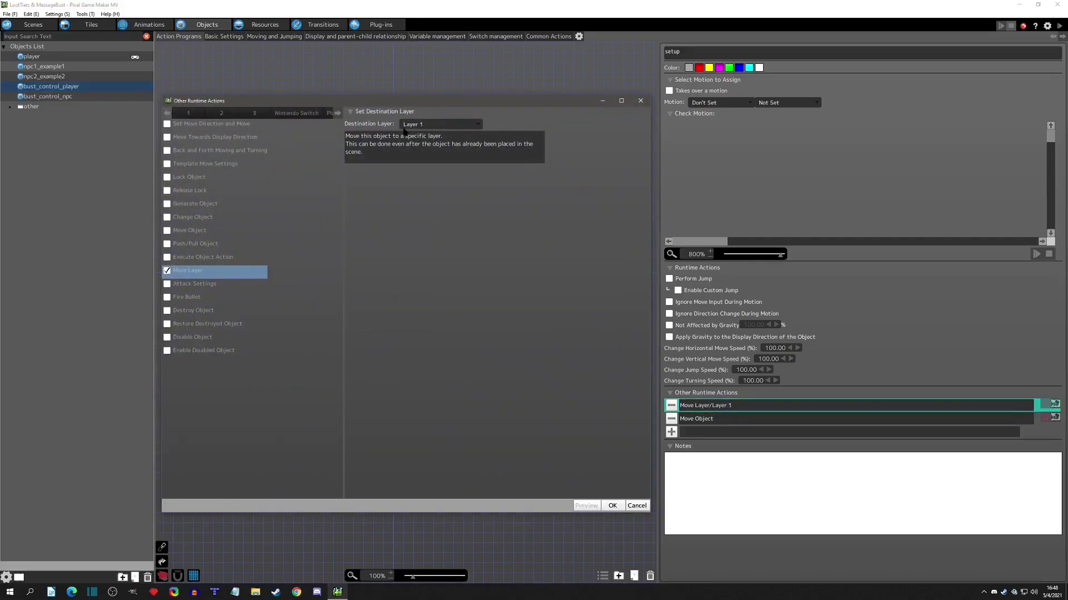
click(432, 124)
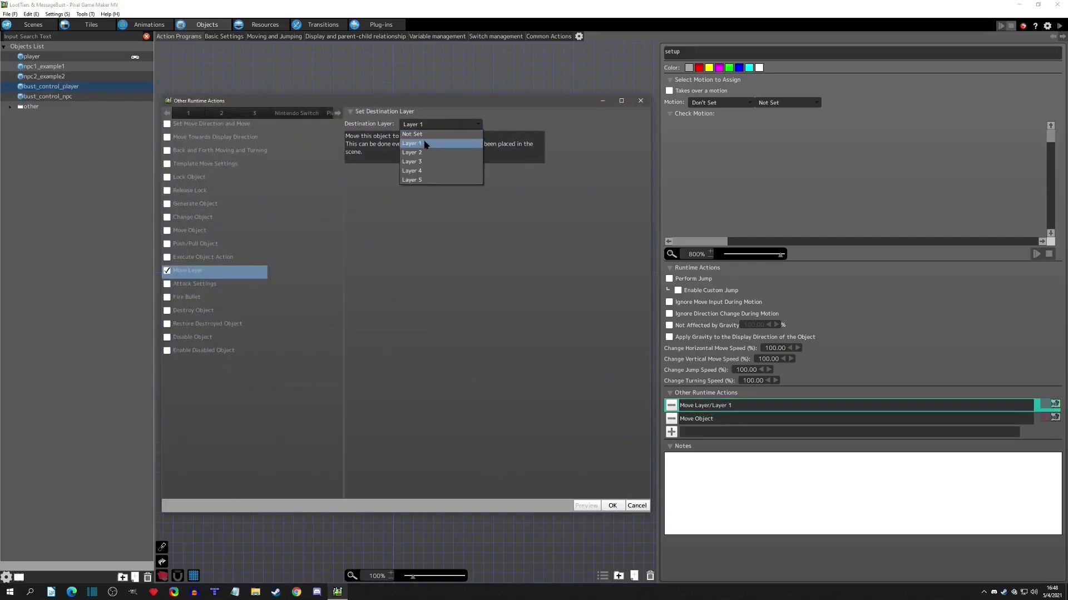
click(426, 145)
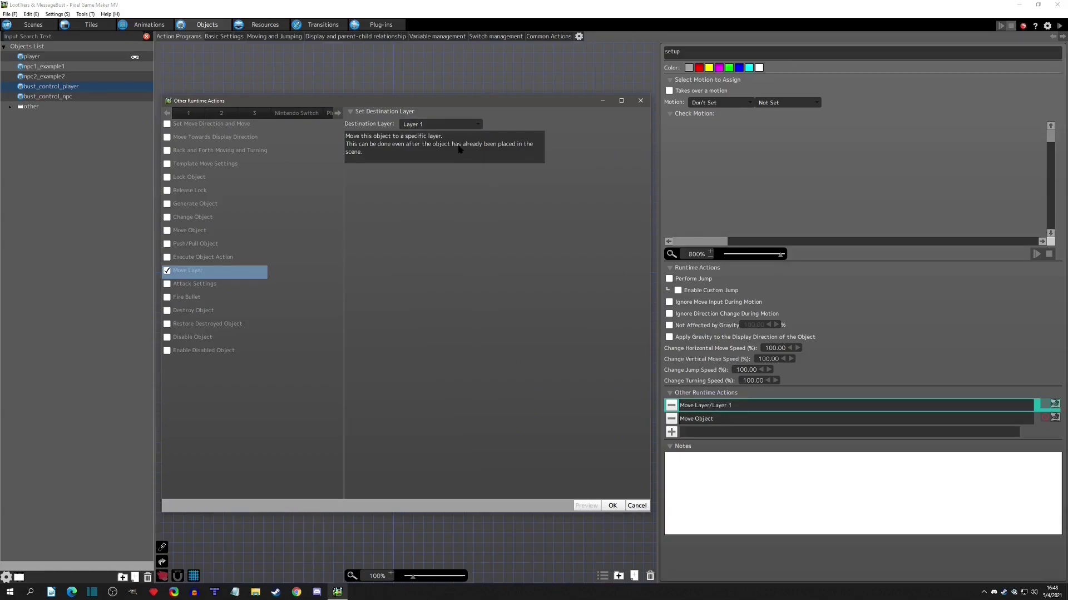
click(613, 506)
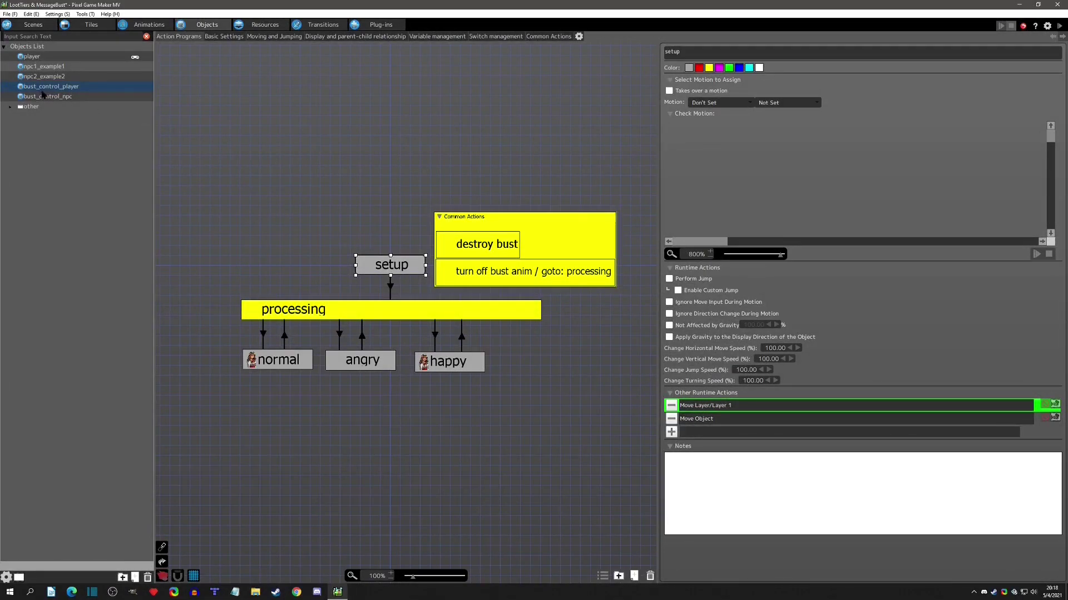
double_click(735, 408)
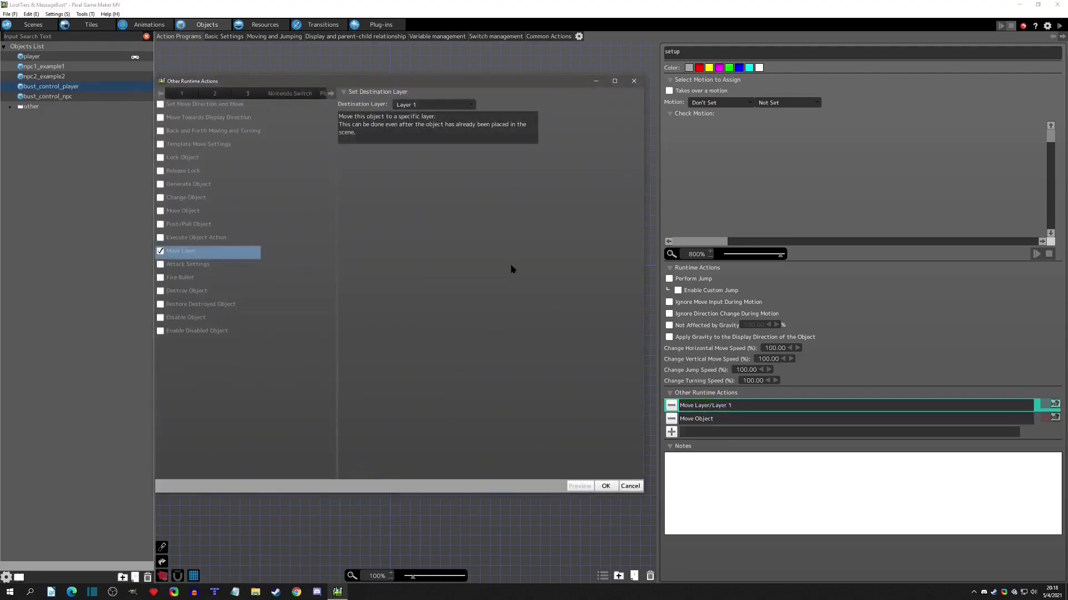
click(634, 80)
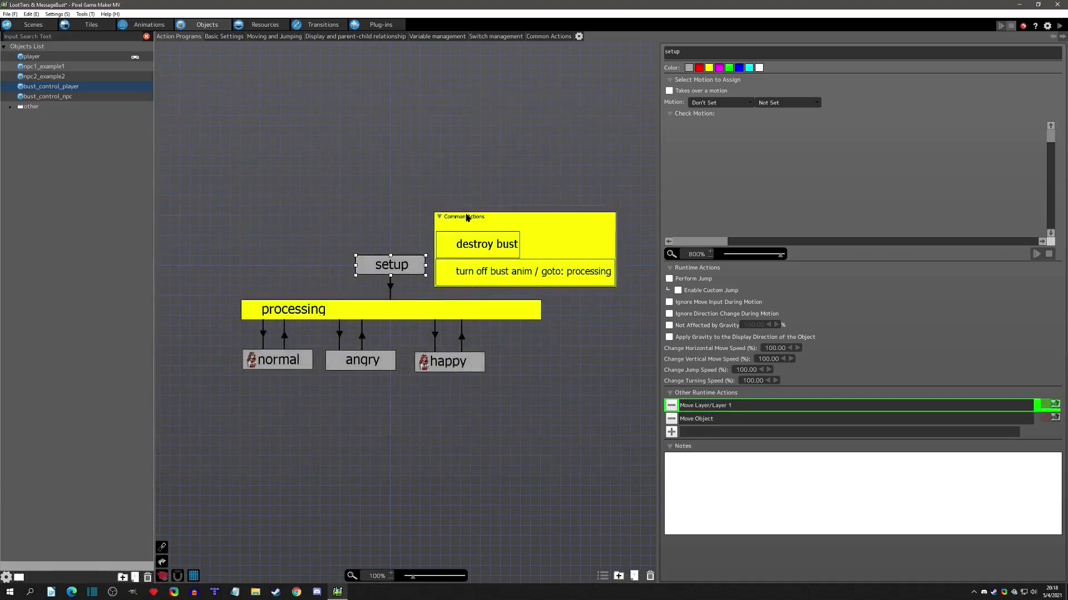
- Check the display priority in bust_control_player's object settings
right_click(52, 86)
click(82, 180)
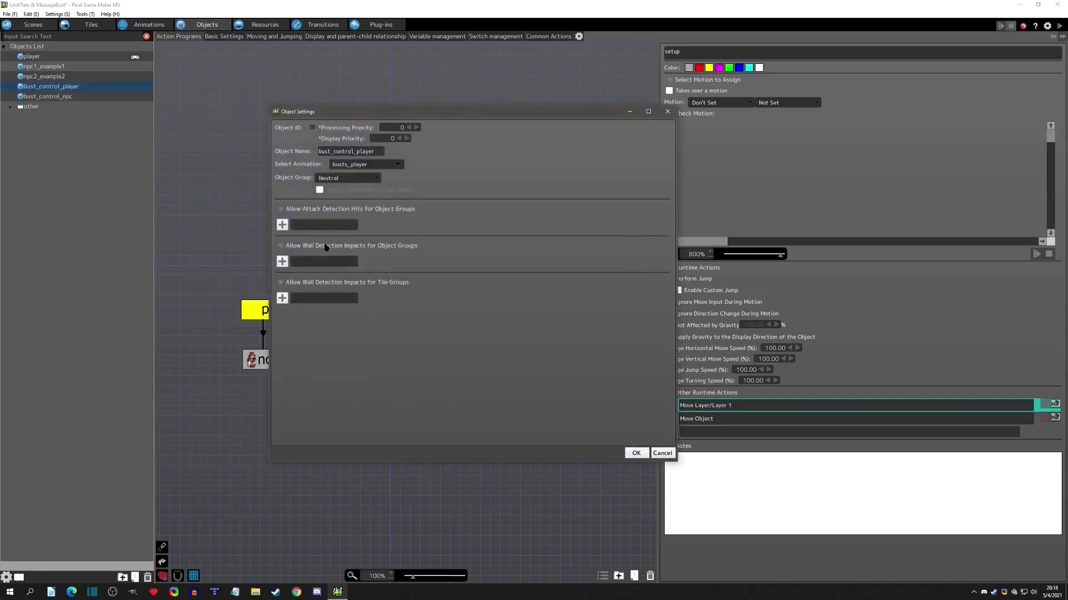
click(379, 142)
click(636, 453)
- Check the display priority in bust_control_npc's object settings
right_click(71, 98)
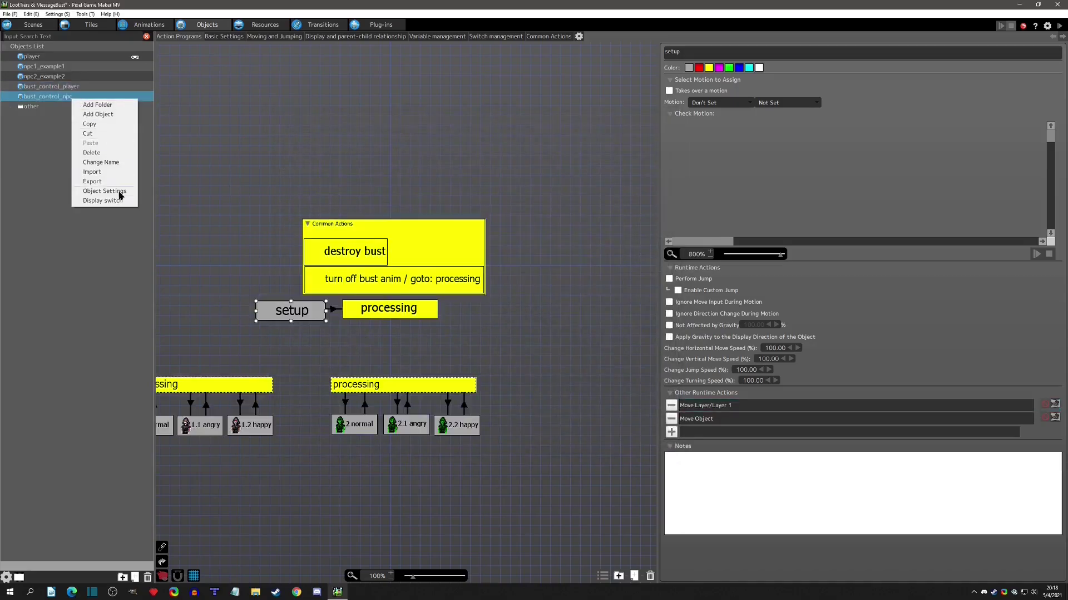
click(119, 193)
click(389, 139)
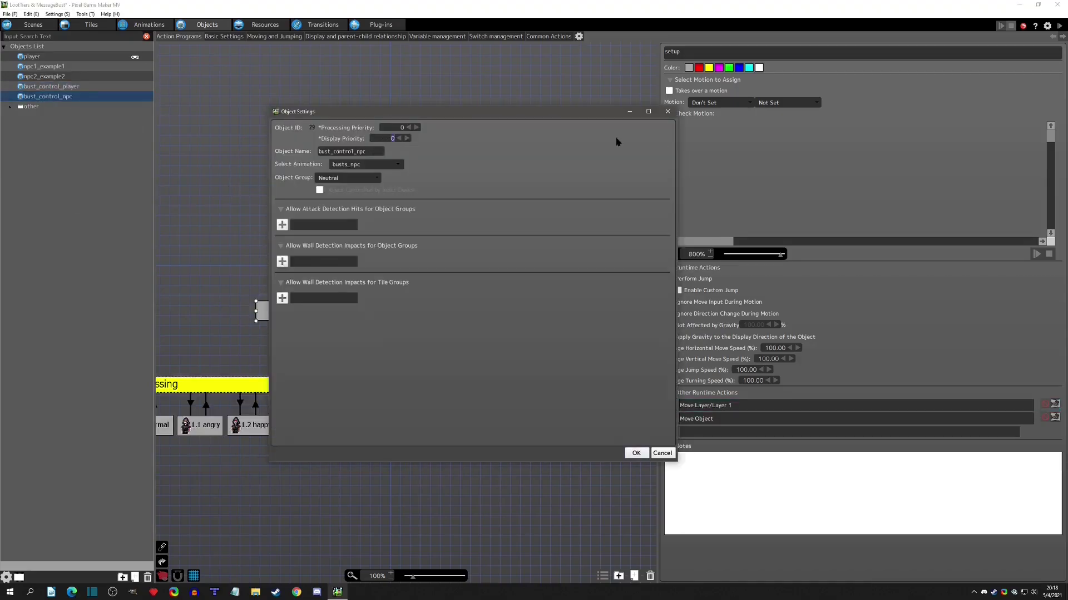
click(578, 156)
click(636, 453)
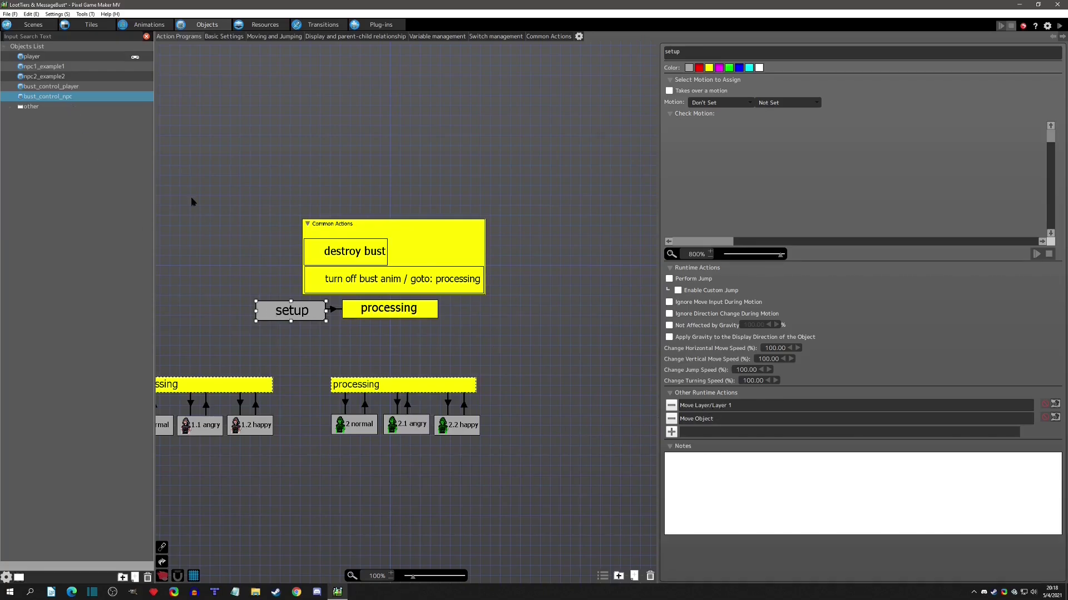
right_click(50, 95)
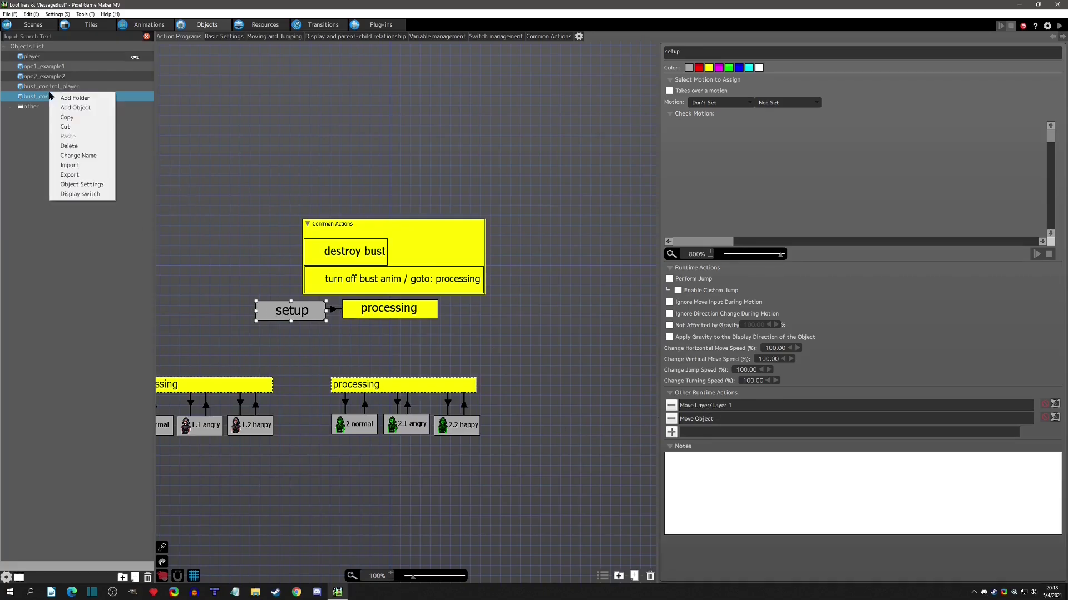
click(73, 186)
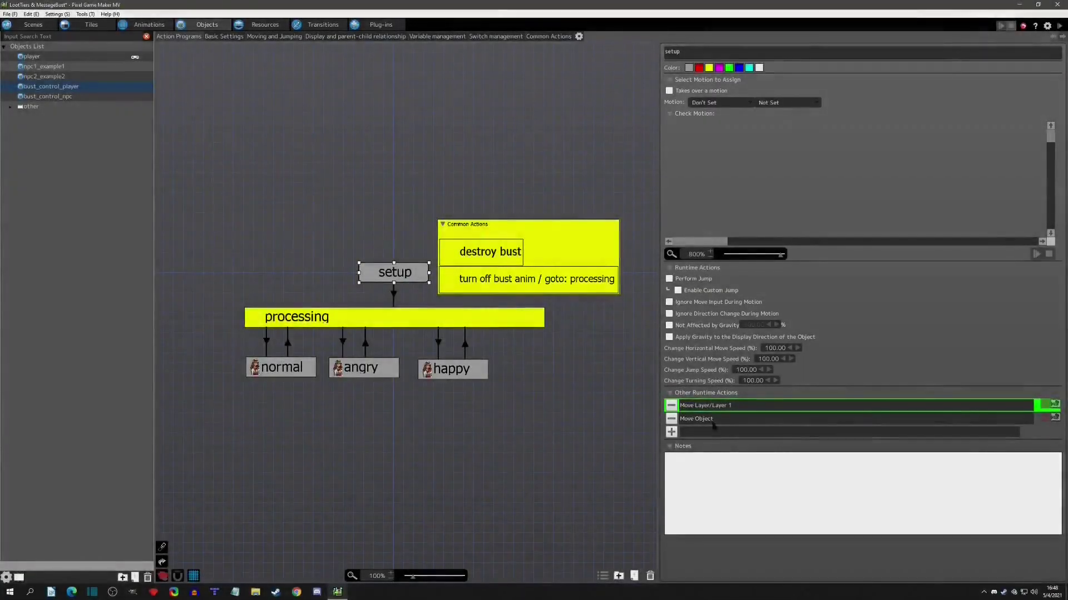
- Review the Move Object coordinates in bust_control_player's setup and the Fix Relative Position to Camera option in its basic settings
double_click(713, 422)
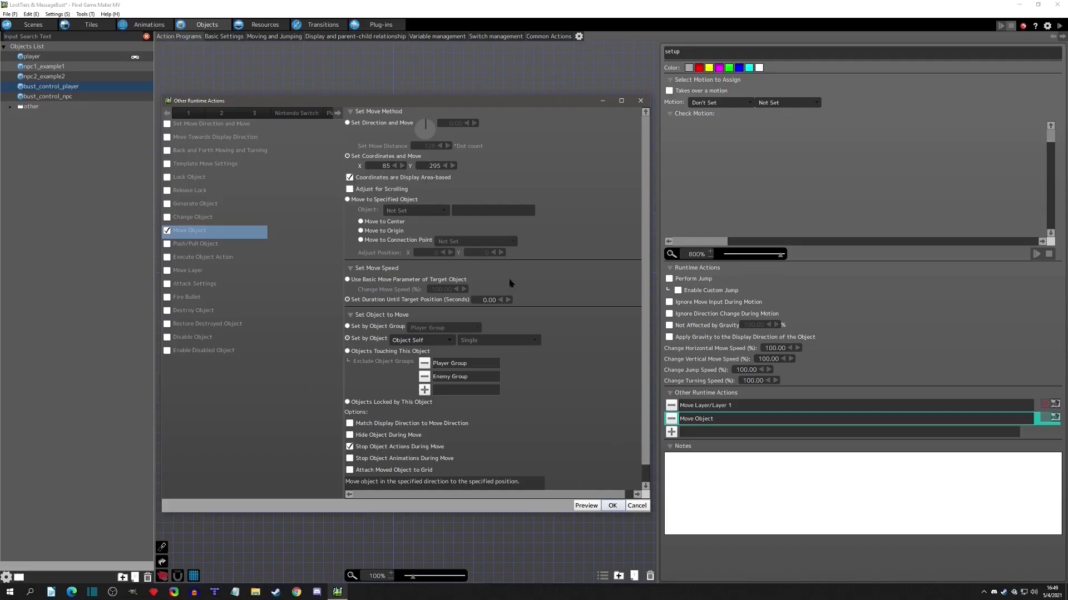
click(611, 504)
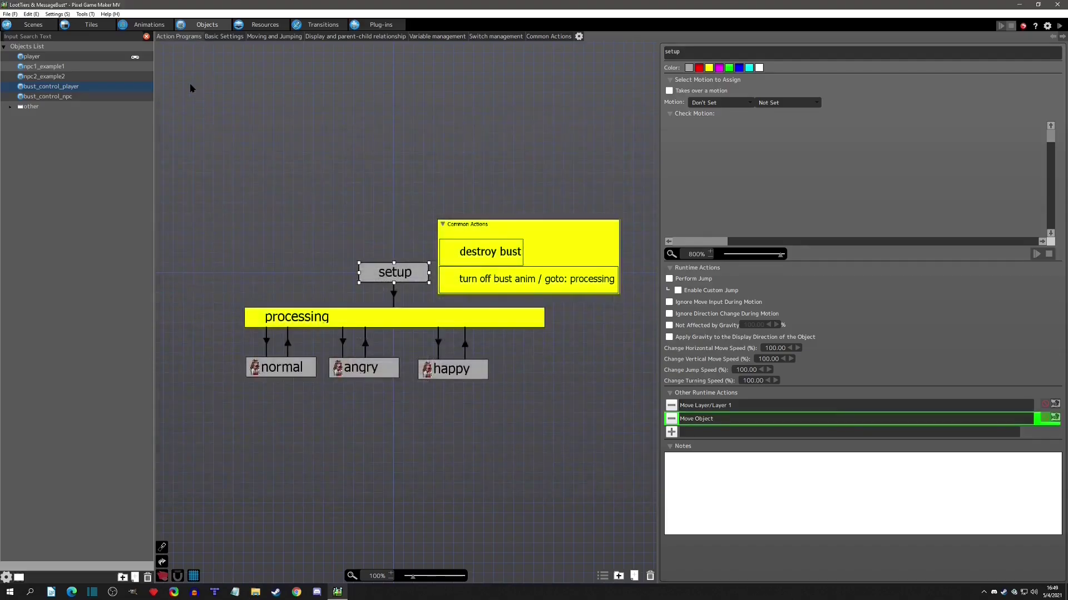
click(221, 36)
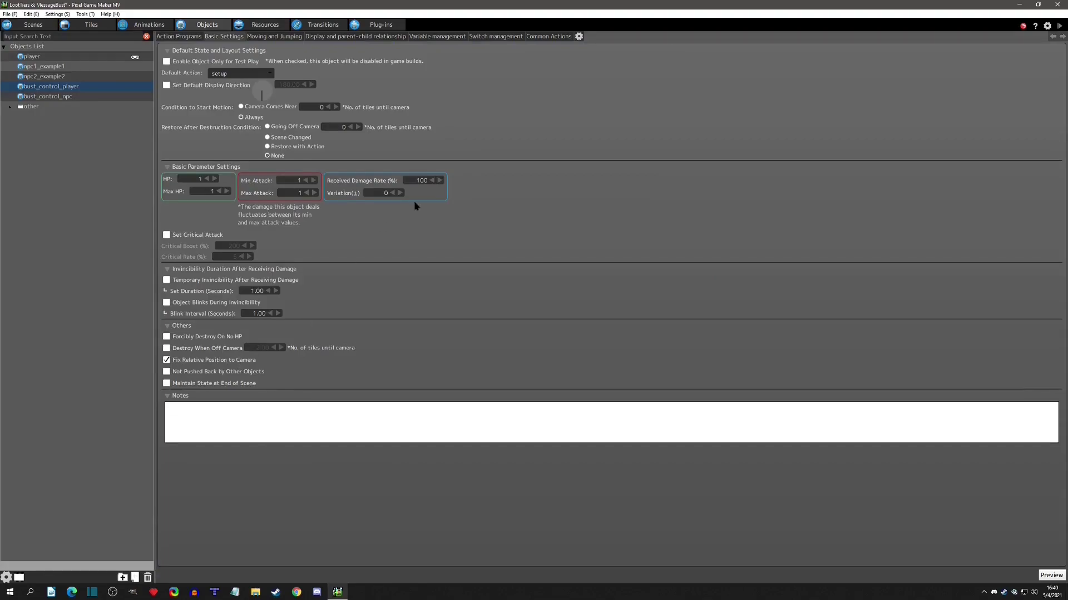
- Test-play the game and start the NPC dialogue while walking to check that the busts stay fixed to the camera
click(1059, 26)
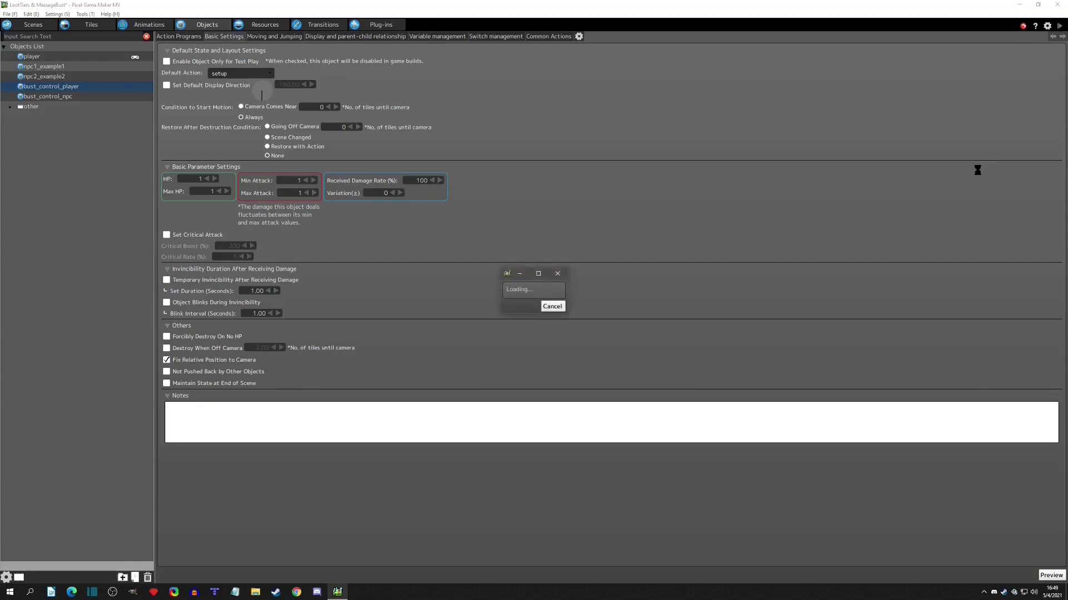
key(Right)
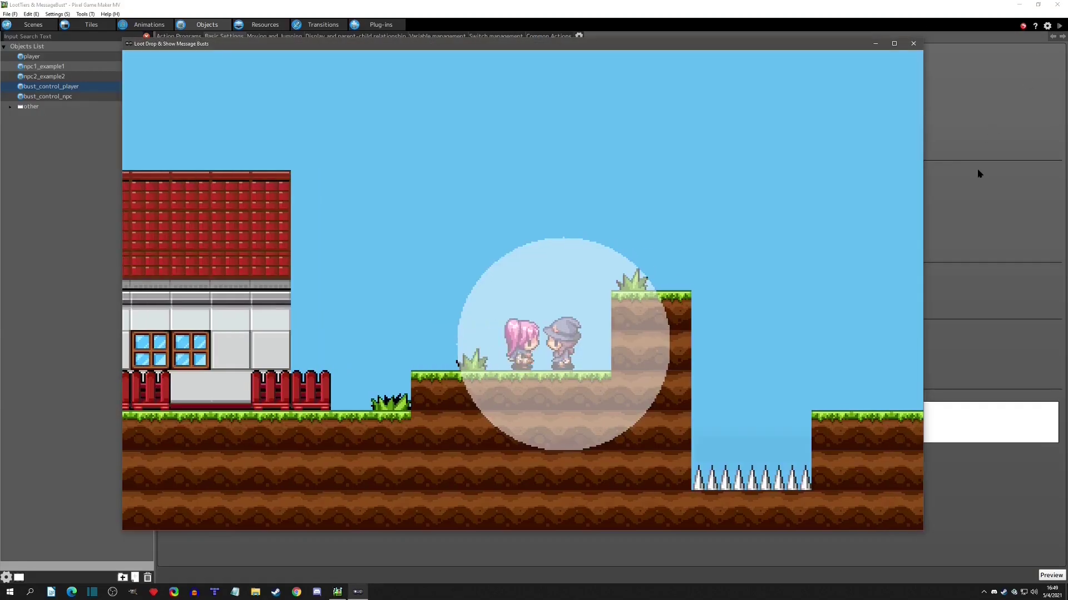
key(z)
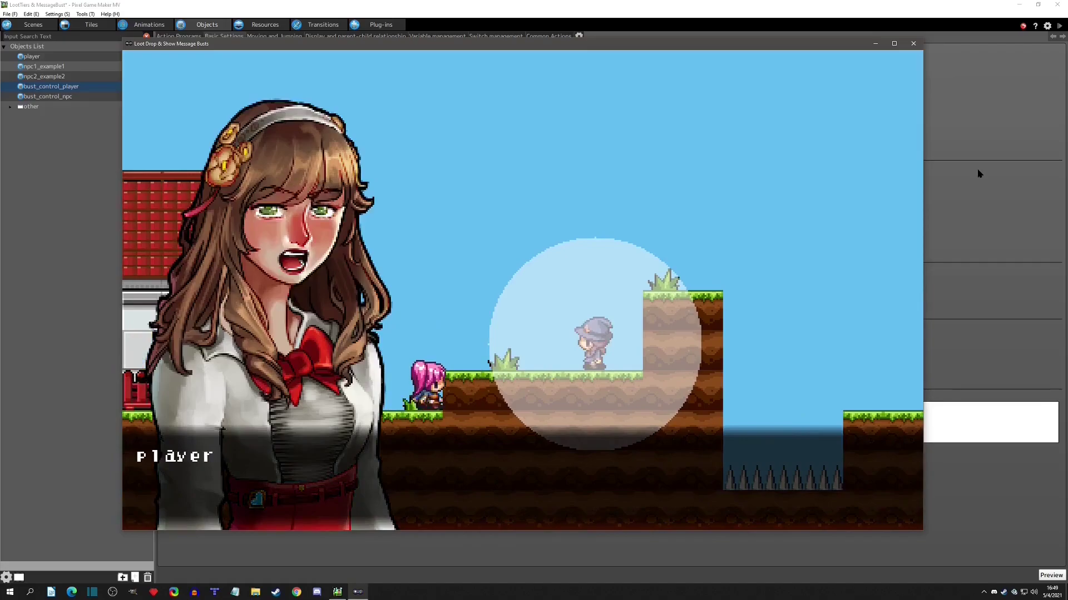
key(Right)
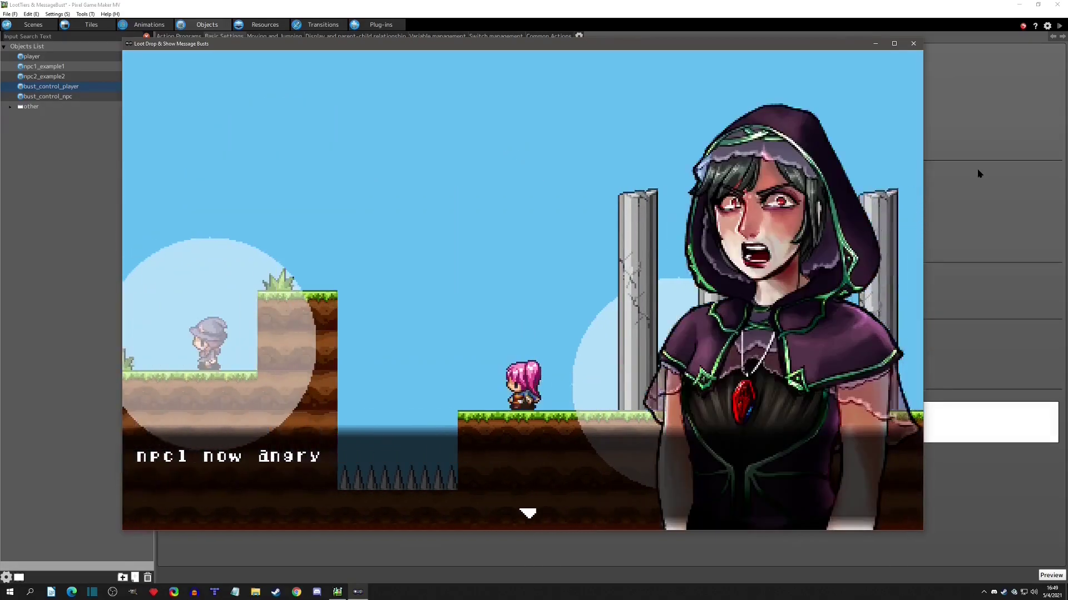
click(913, 43)
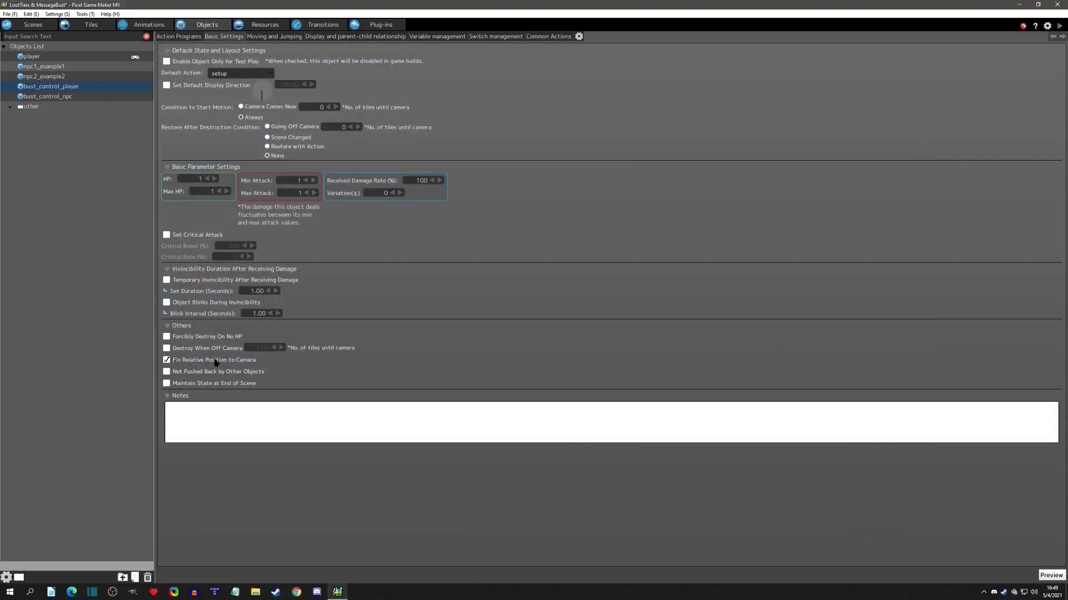
- Inspect the npc1 normal bust in the busts_npc animation, including its placement relative to the origin
click(178, 37)
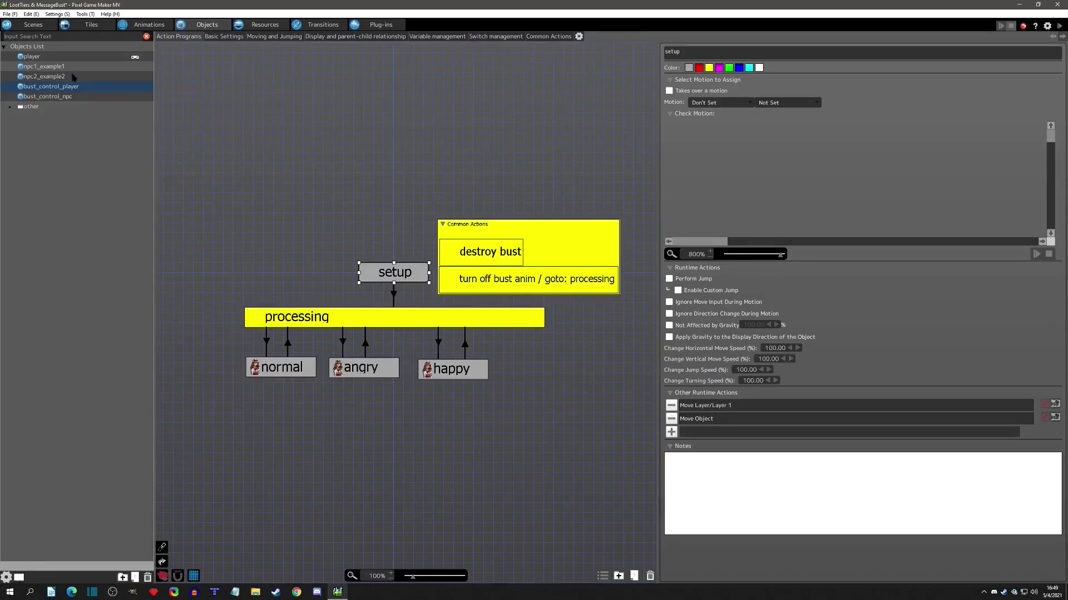
click(145, 25)
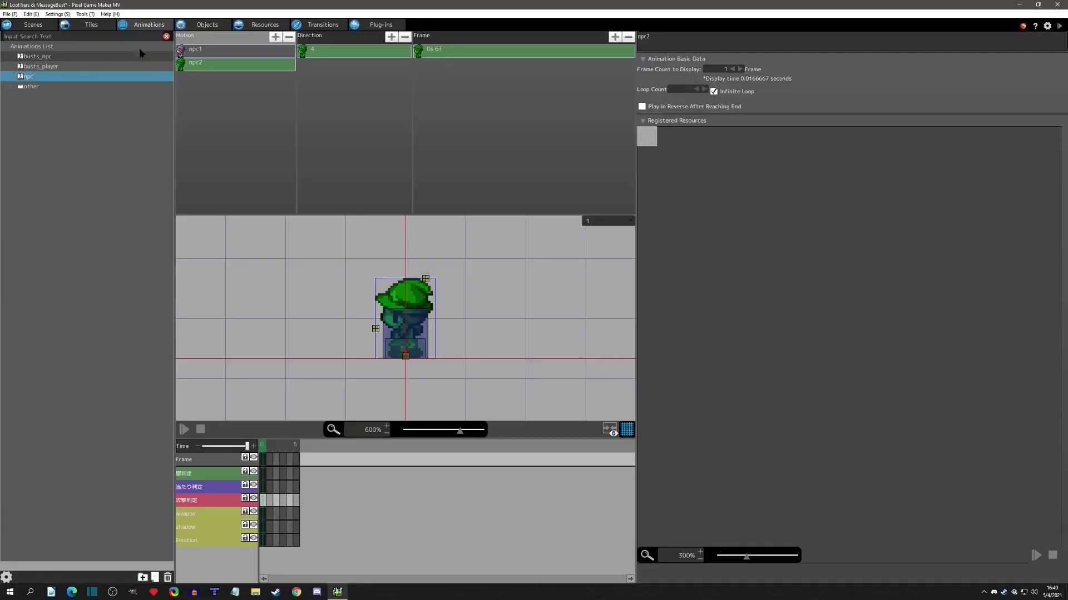
click(61, 67)
click(59, 57)
scroll(435, 333, down, 4)
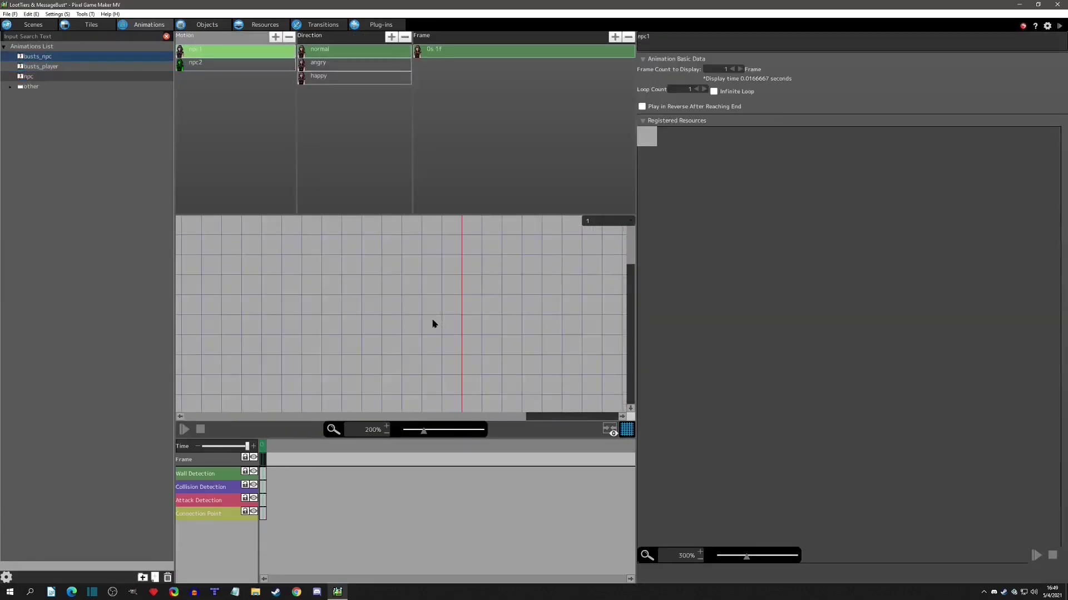
scroll(430, 328, down, 3)
scroll(414, 297, up, 3)
scroll(415, 295, down, 2)
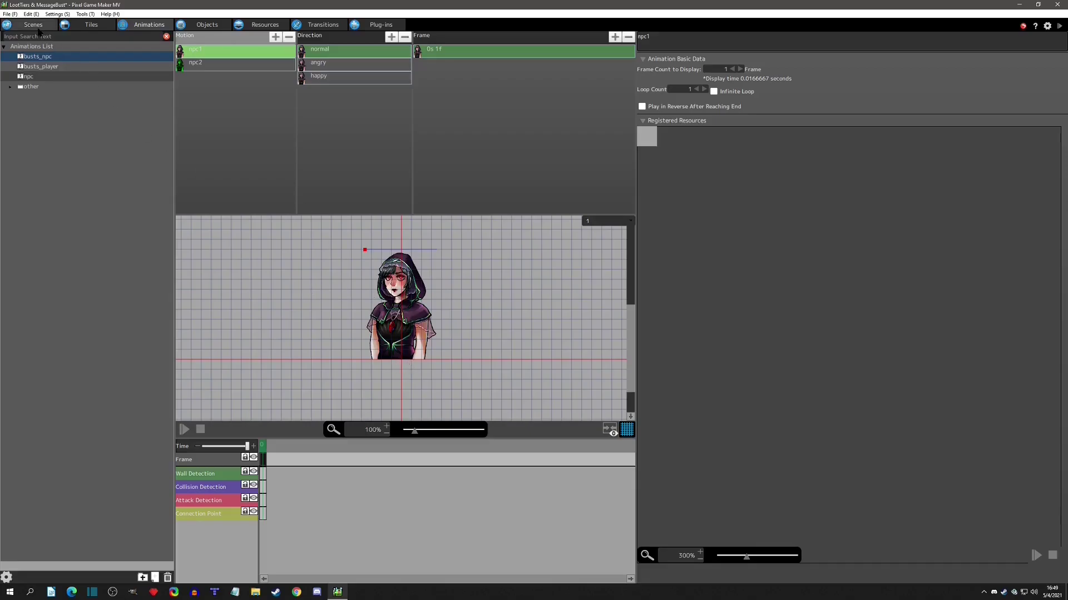
- Examine the message_busts scene layout around the player and NPCs in relation to the camera's display area
click(36, 25)
scroll(705, 235, up, 2)
middle_drag(705, 235, 912, 258)
middle_drag(490, 207, 371, 199)
middle_drag(579, 280, 500, 278)
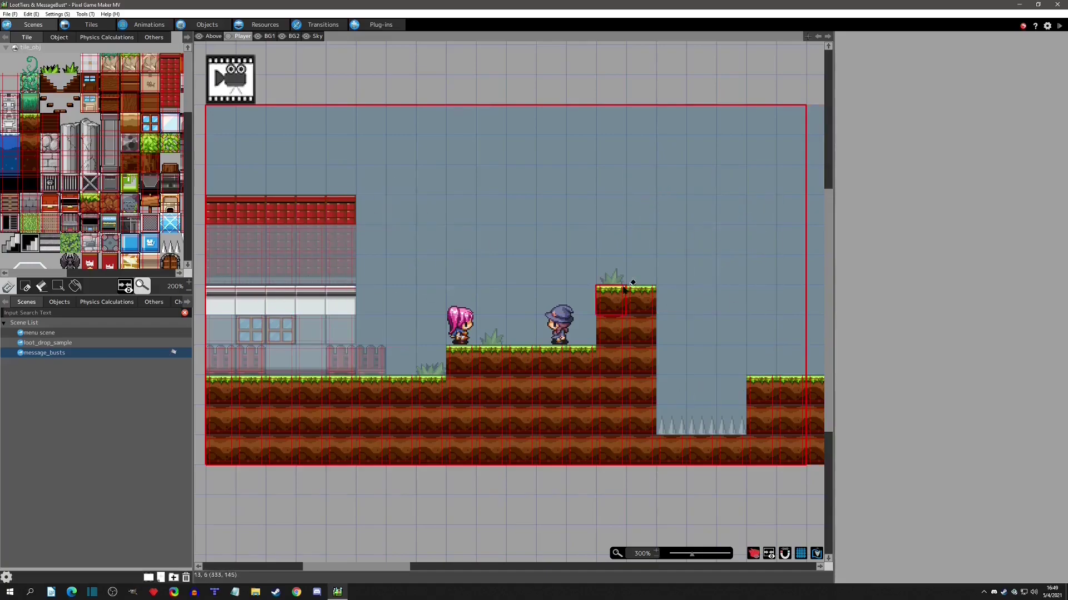
middle_drag(619, 300, 620, 291)
scroll(619, 291, down, 4)
middle_drag(693, 265, 603, 256)
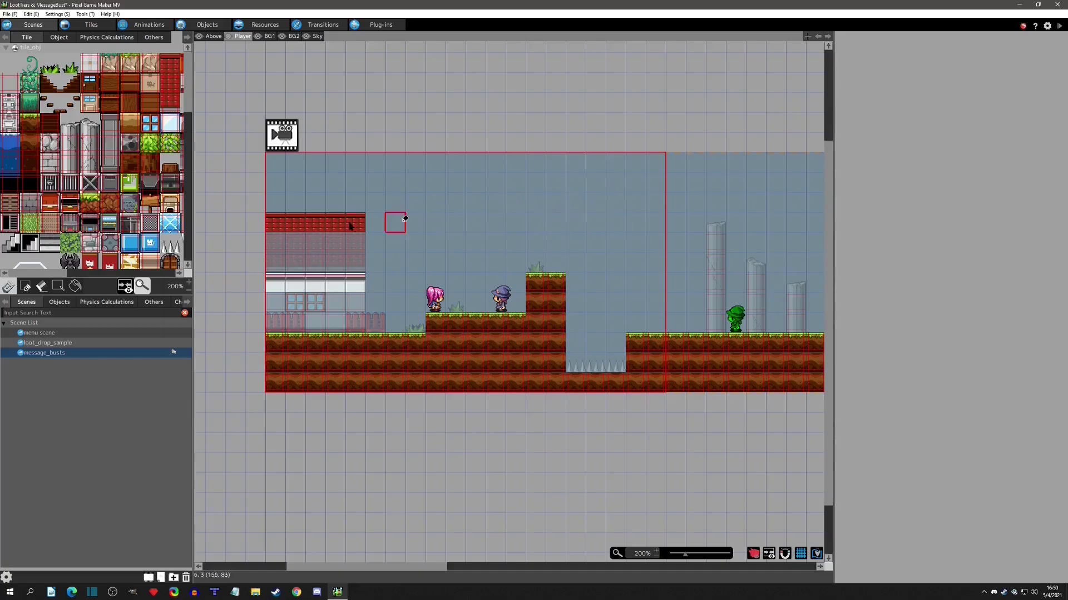
- Recheck the display-area-based coordinates of the Move Object action in bust_control_player's setup
click(204, 25)
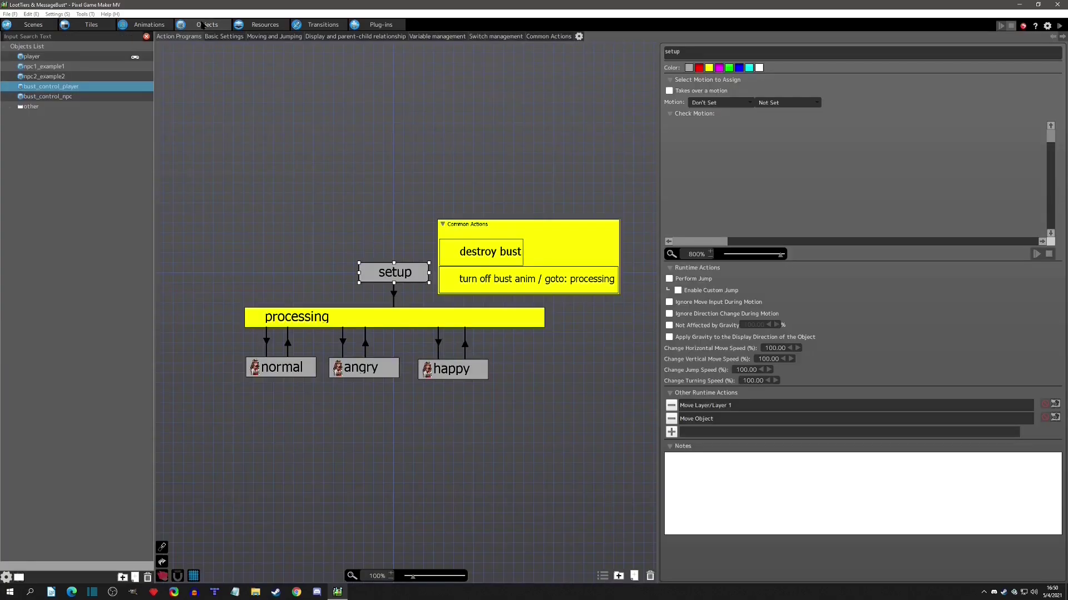
double_click(696, 418)
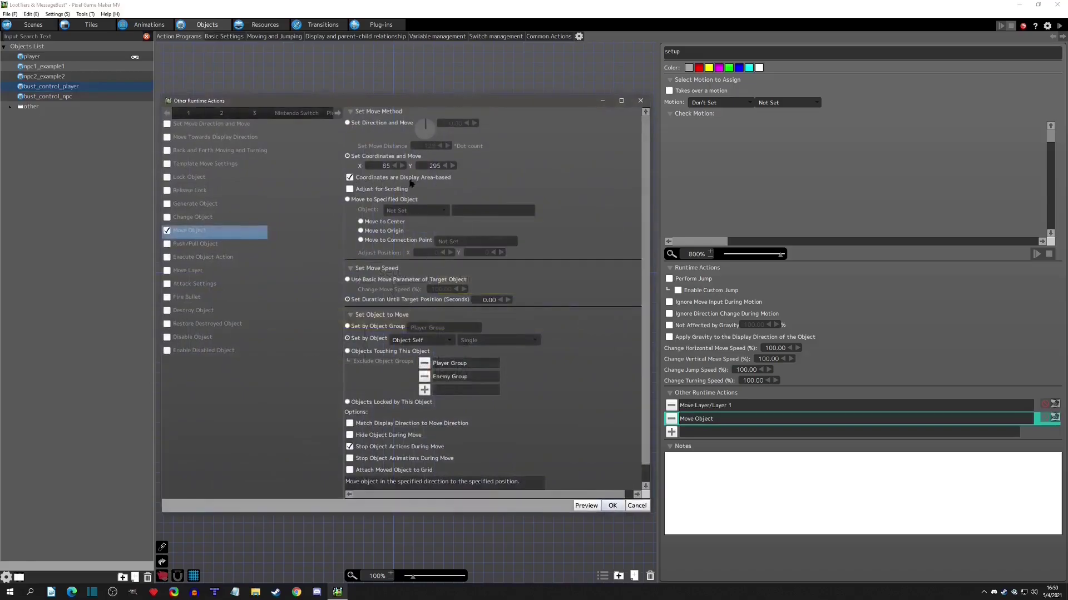
click(640, 101)
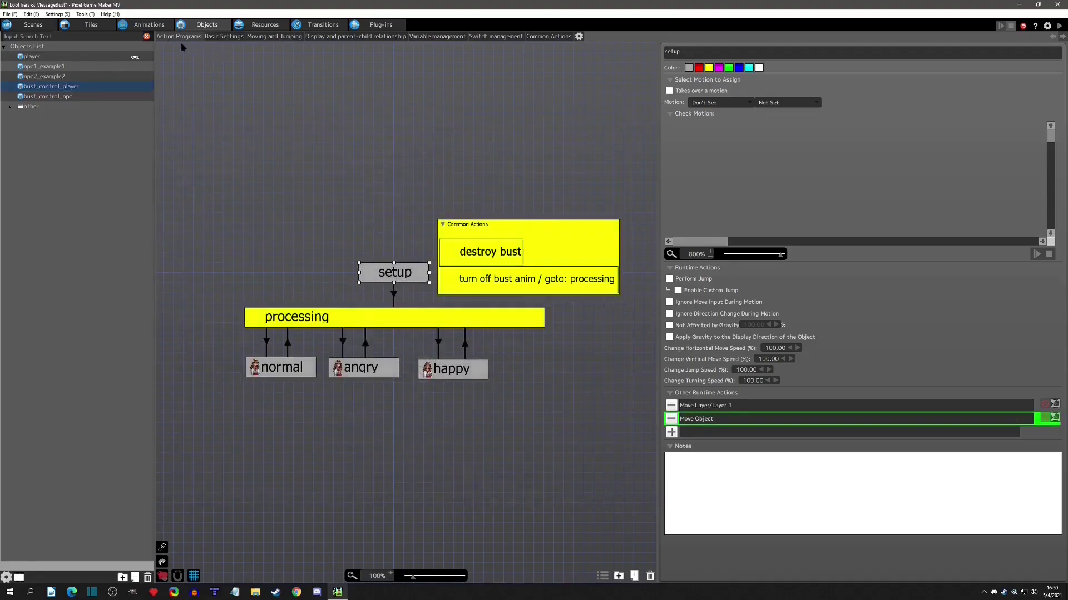
- View the default position and display size settings of the message_busts scene's default camera
click(33, 24)
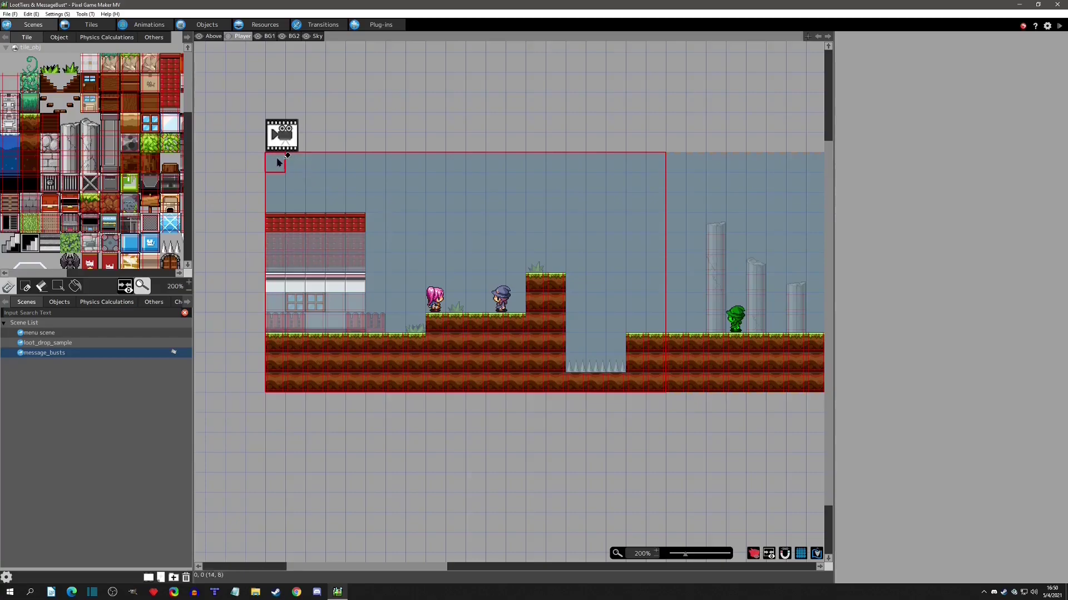
click(151, 302)
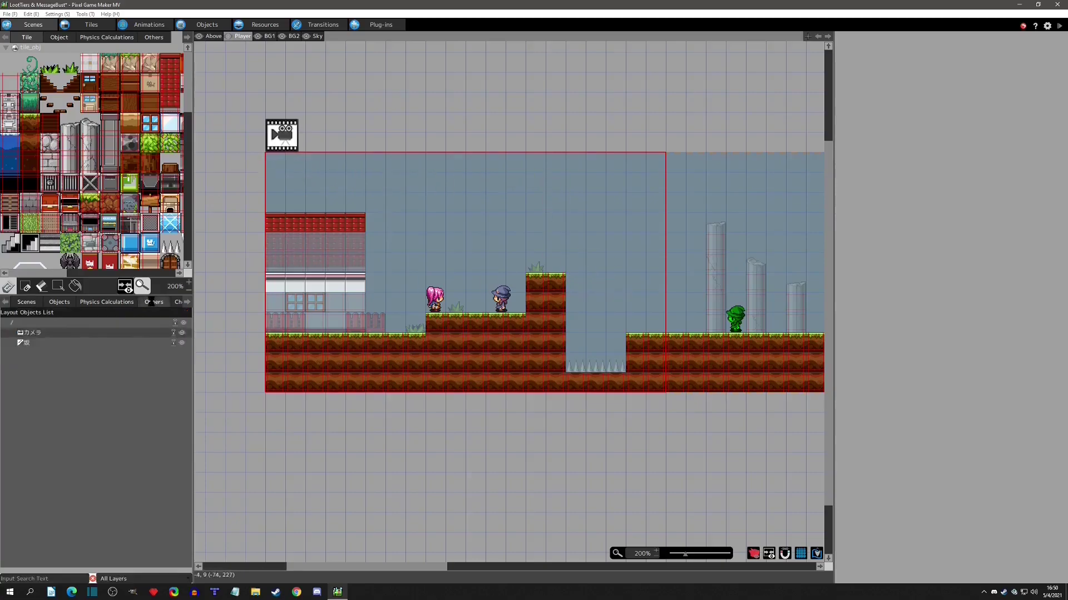
click(433, 298)
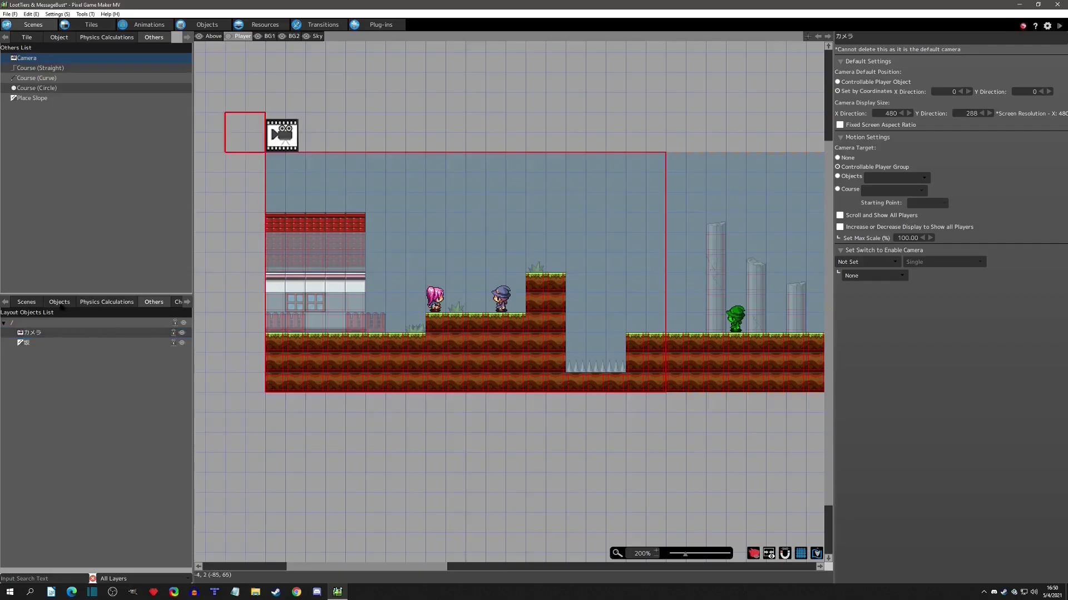
- Move the default camera of the message_busts scene horizontally to coordinates X 480, Y 0
click(60, 301)
click(435, 298)
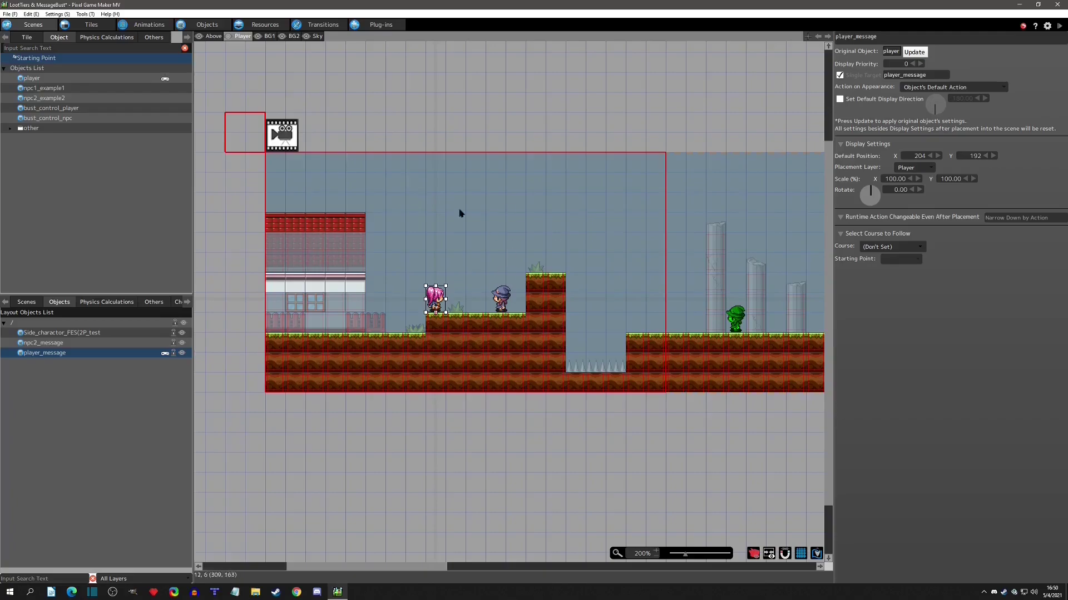
click(156, 301)
click(314, 157)
drag(314, 157, 716, 157)
middle_drag(640, 221, 328, 226)
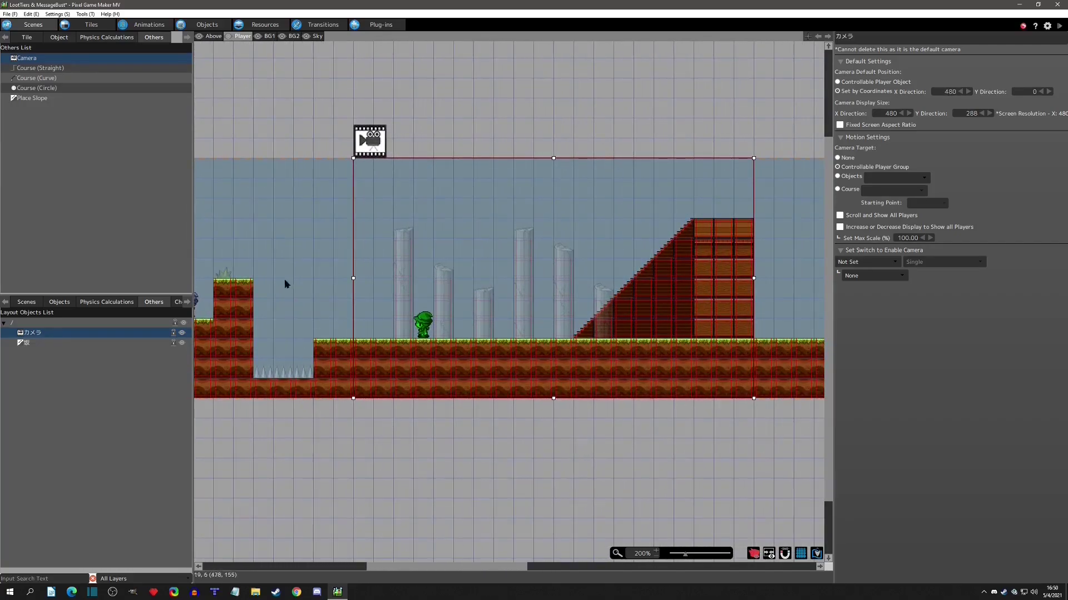
scroll(293, 286, left, 3)
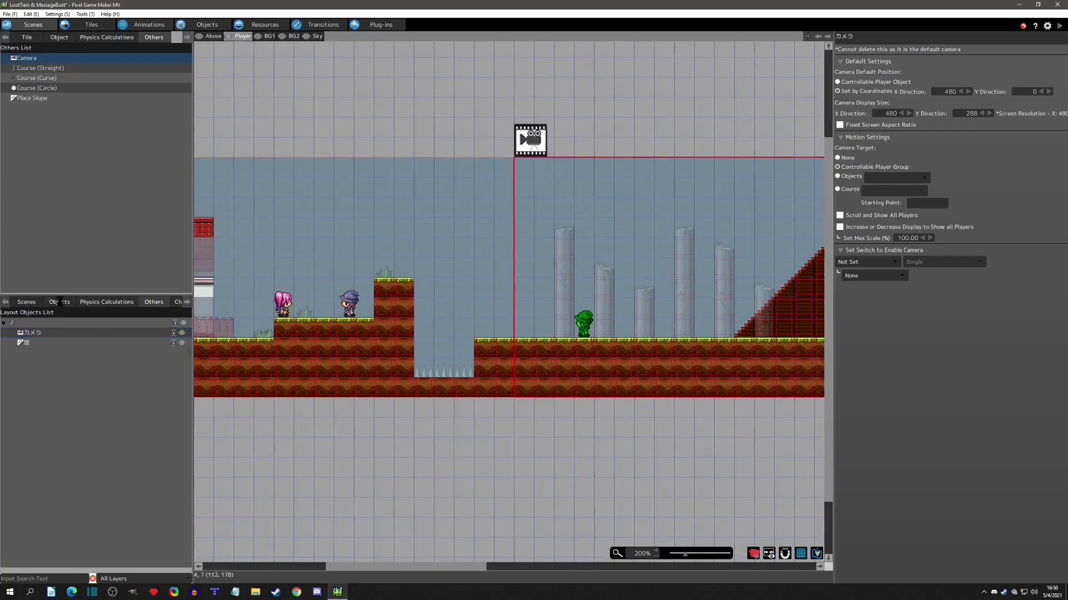
- Move player_message inside the shifted camera's display area, to about X 691, Y 179
click(59, 301)
drag(284, 303, 700, 290)
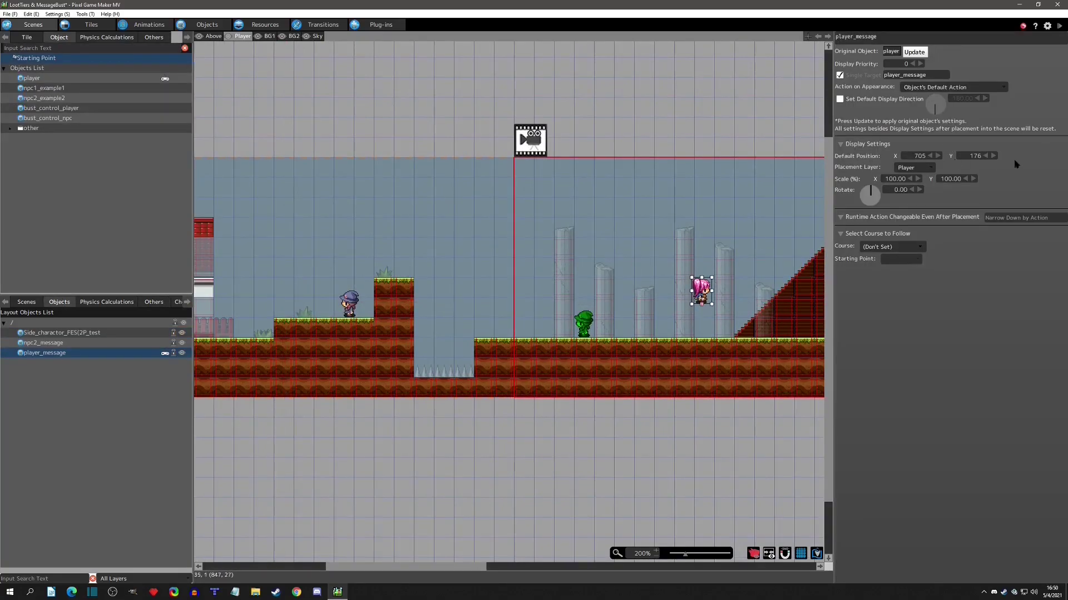
drag(710, 288, 690, 291)
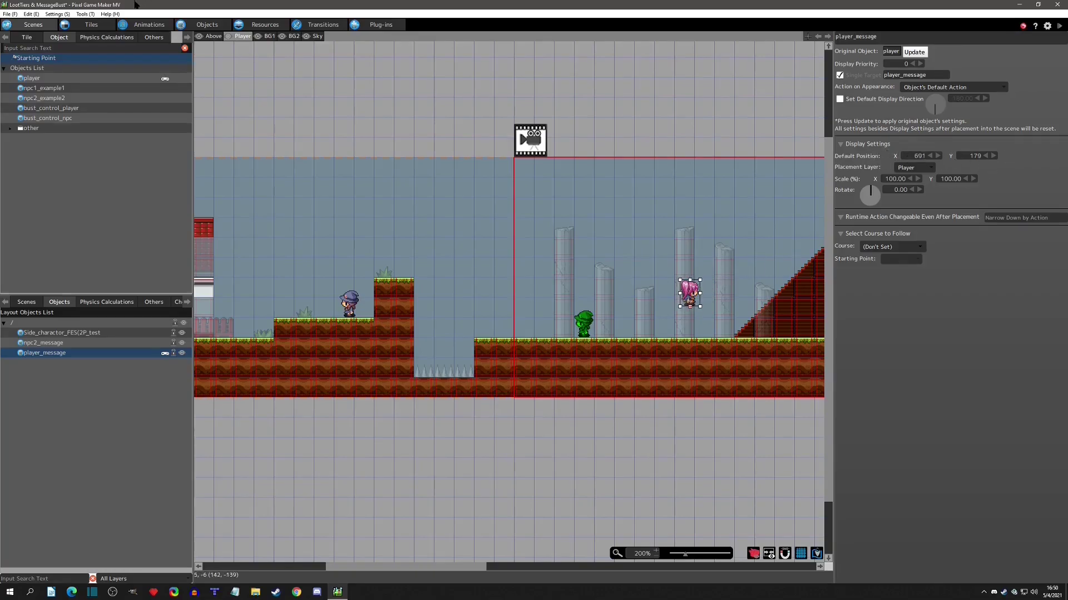
- Check the display-area-based coordinates of bust_control_player's Move Object action, returning to the scene without changing them
click(207, 25)
double_click(717, 419)
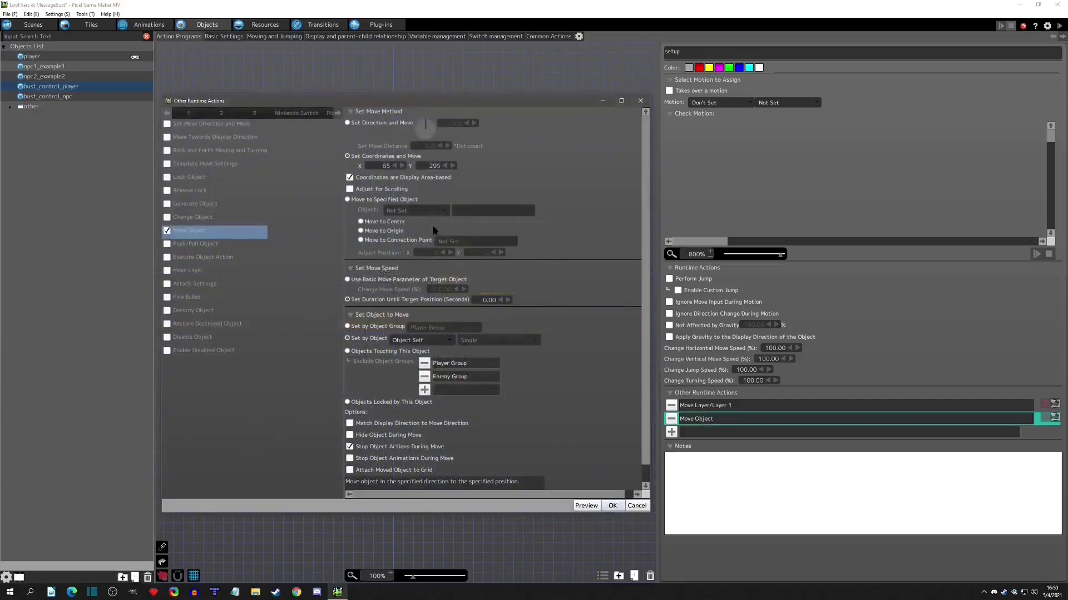
click(640, 101)
click(34, 24)
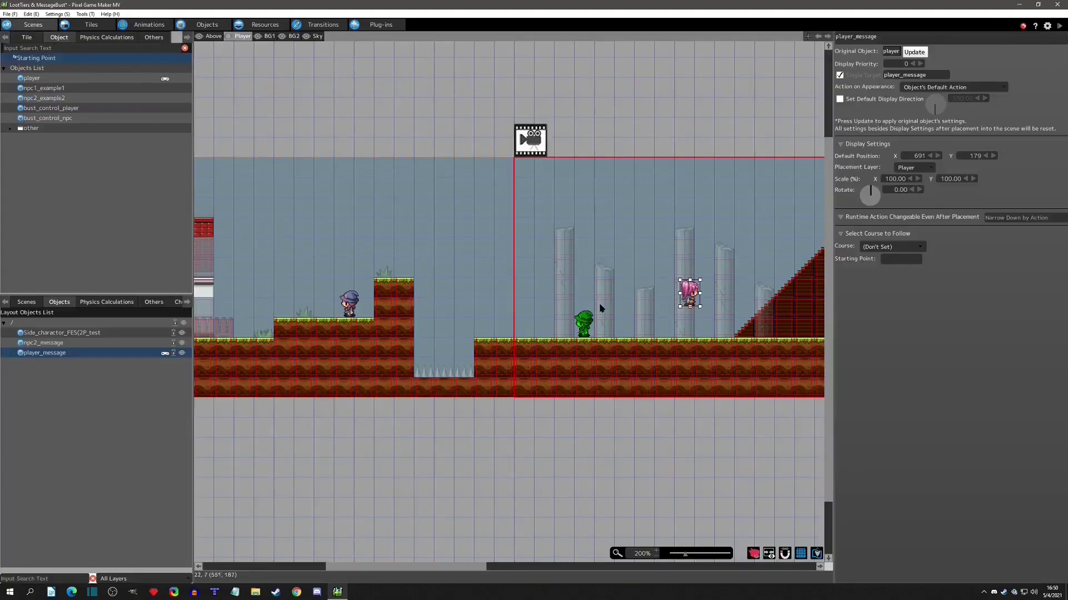
- Reposition player_message at about X 678, Y 176 and compare the camera's display area with the scene's starting edge
drag(287, 295, 675, 287)
middle_drag(646, 282, 473, 268)
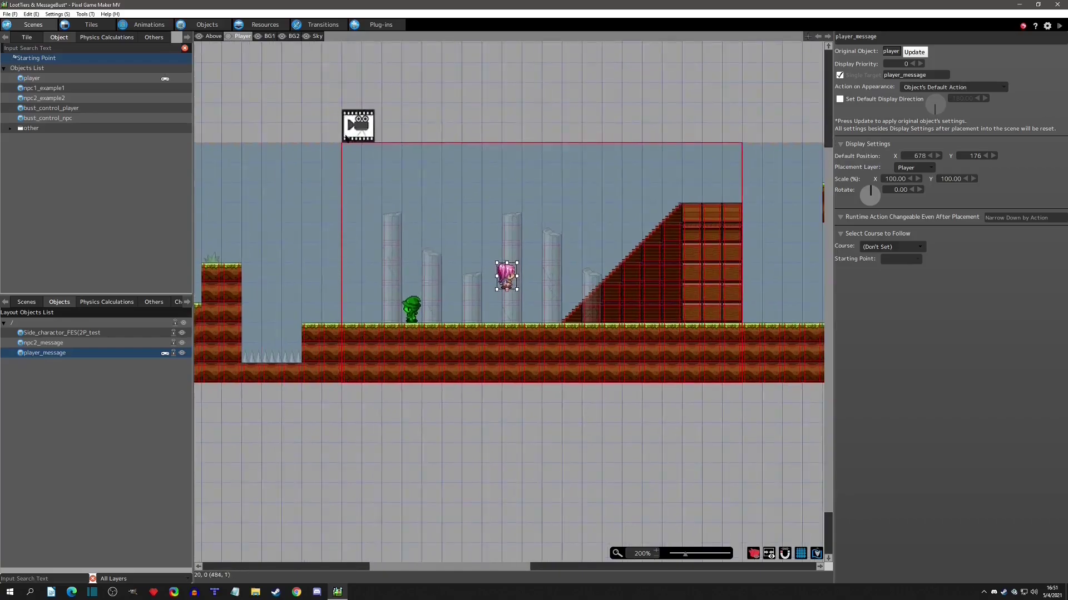
middle_drag(279, 348, 707, 374)
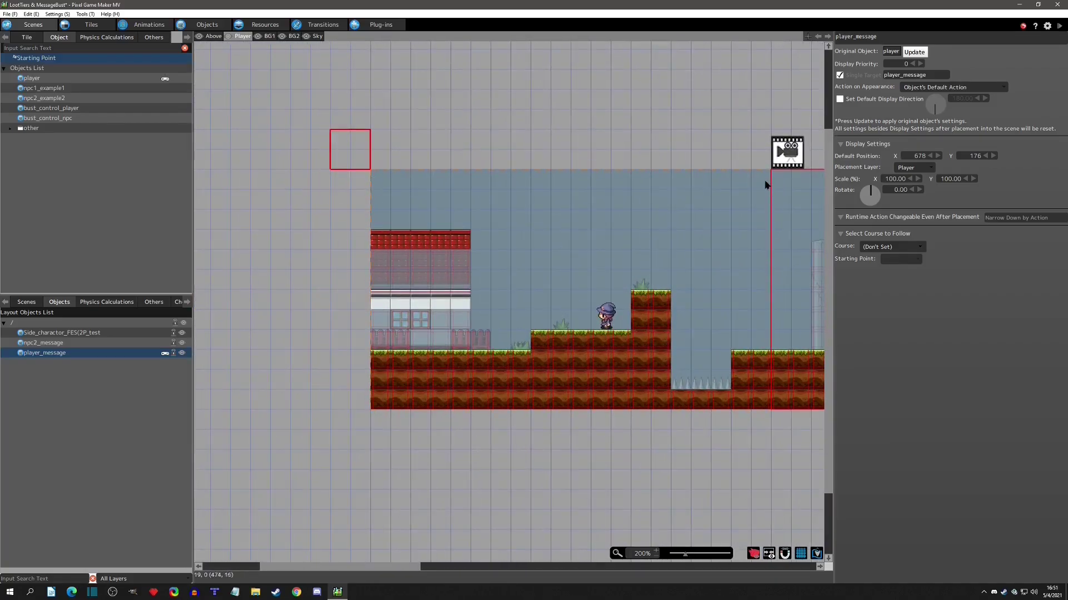
middle_drag(736, 181, 530, 222)
middle_drag(520, 246, 486, 246)
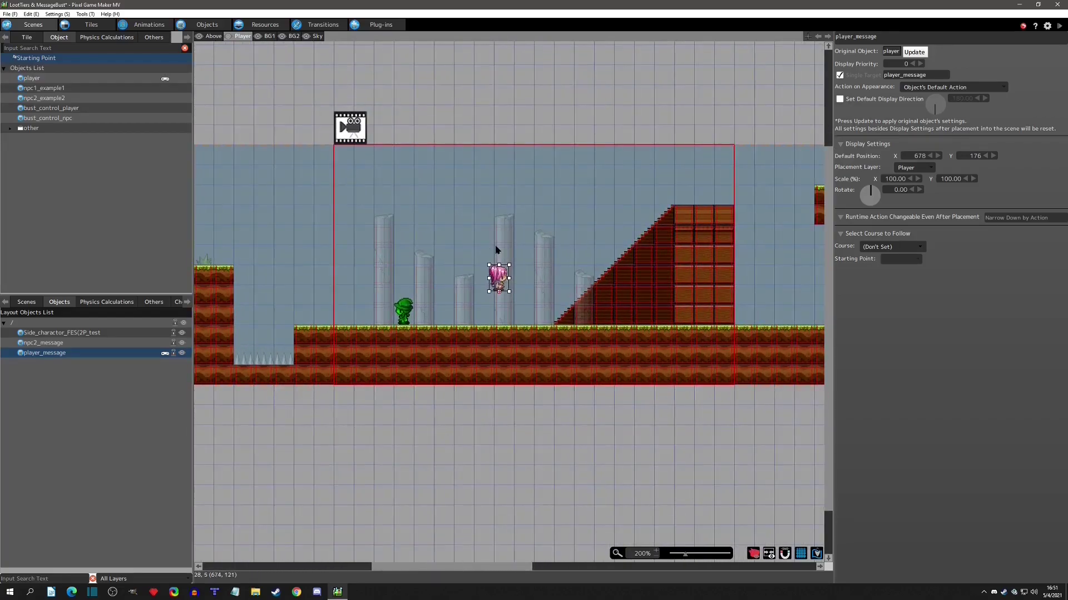
middle_drag(413, 245, 614, 266)
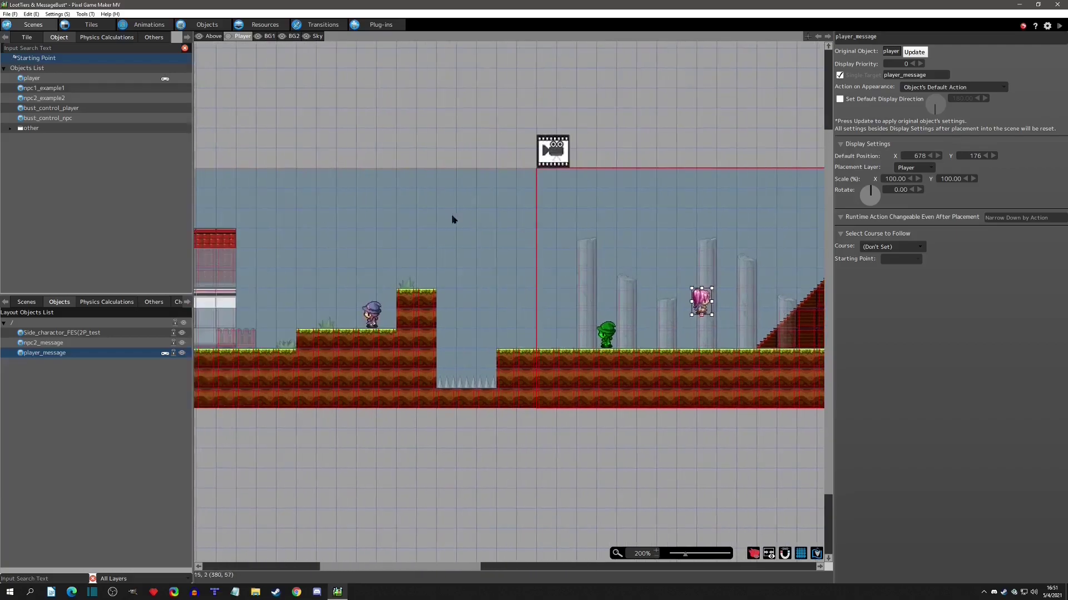
middle_drag(502, 158, 636, 151)
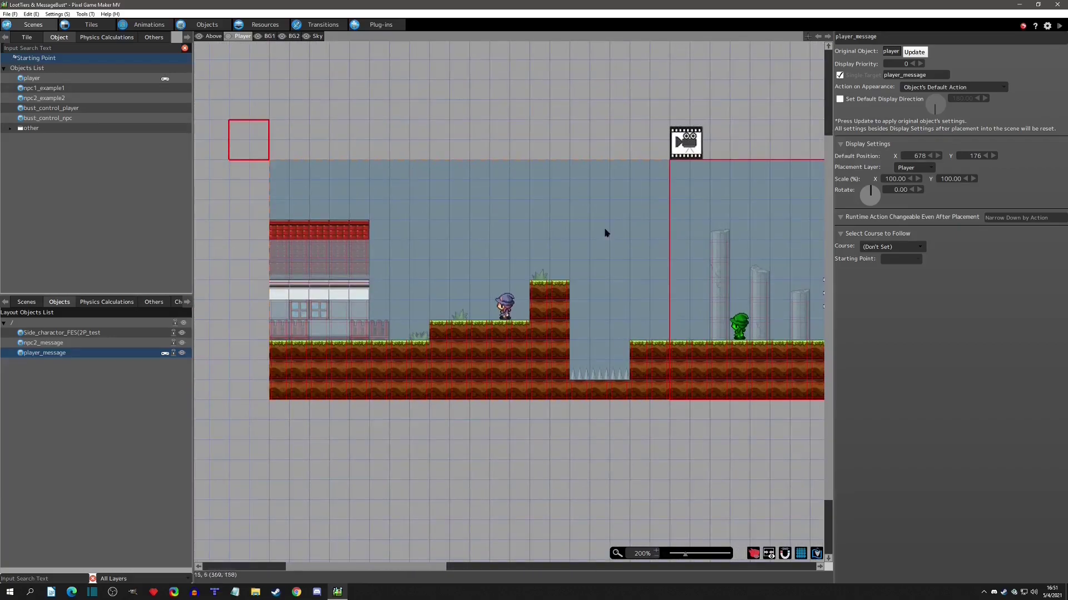
scroll(527, 289, down, 4)
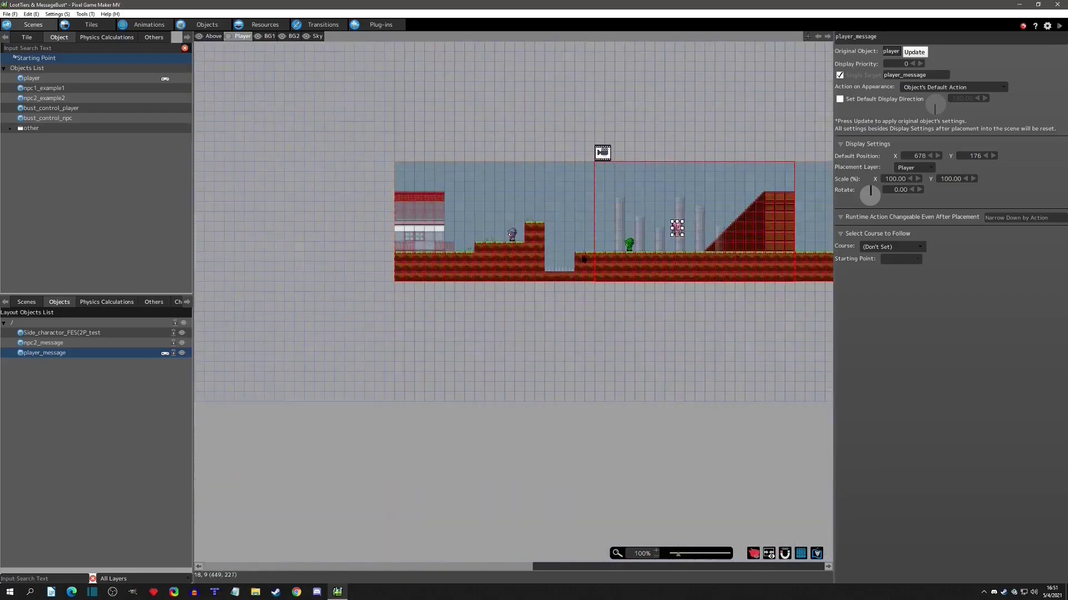
middle_drag(528, 172, 564, 169)
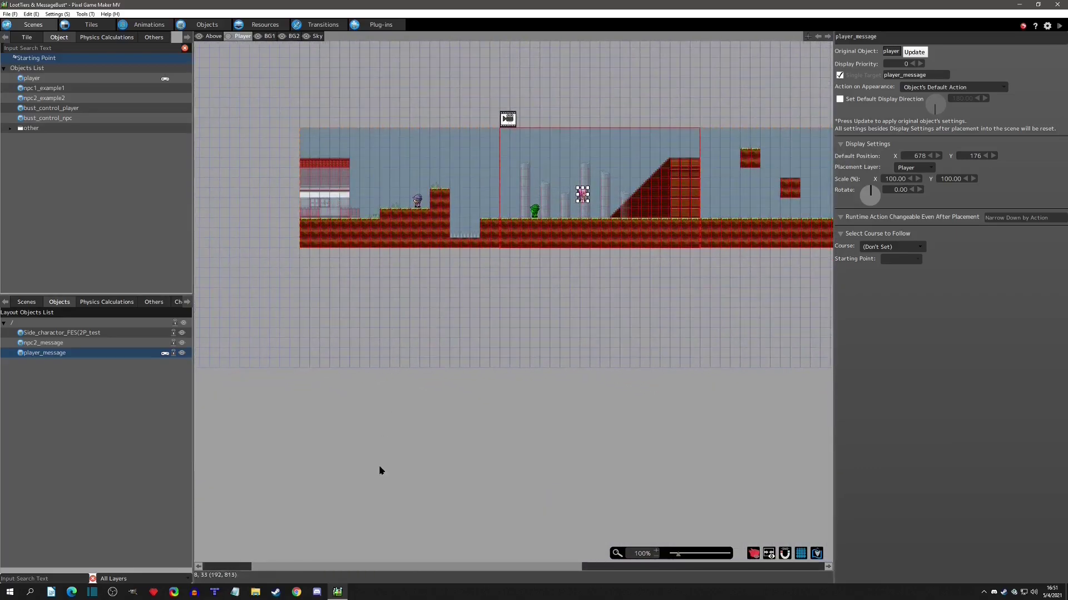
middle_drag(368, 144, 350, 200)
scroll(350, 204, up, 4)
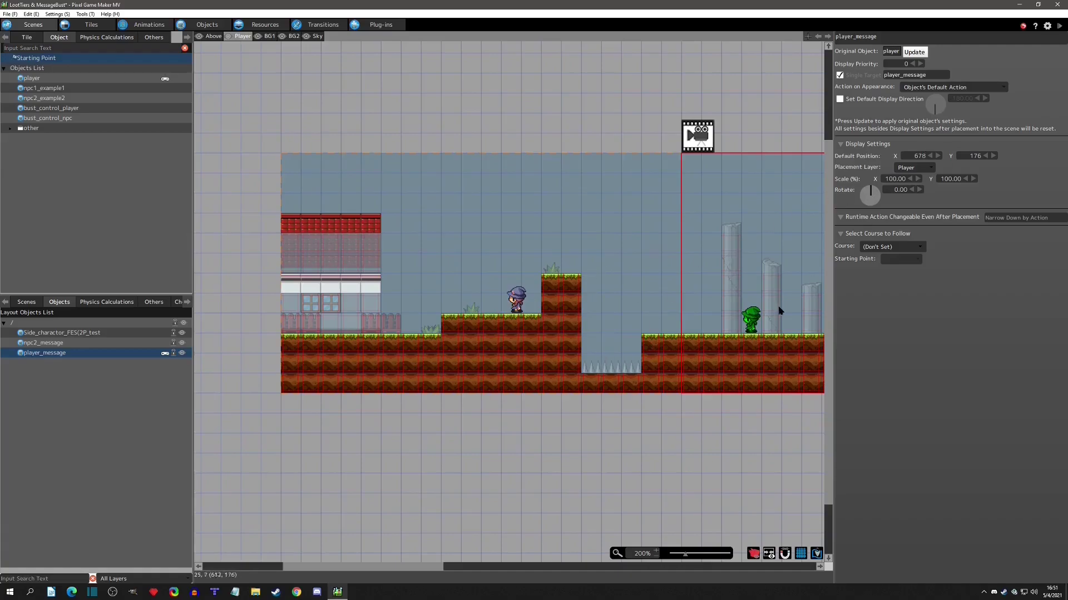
- Move player_message near the scene's lower starting corner at about X 79, Y 285, enlarging it to about 487.5% by 428.13%
middle_drag(753, 298, 604, 289)
drag(682, 282, 314, 349)
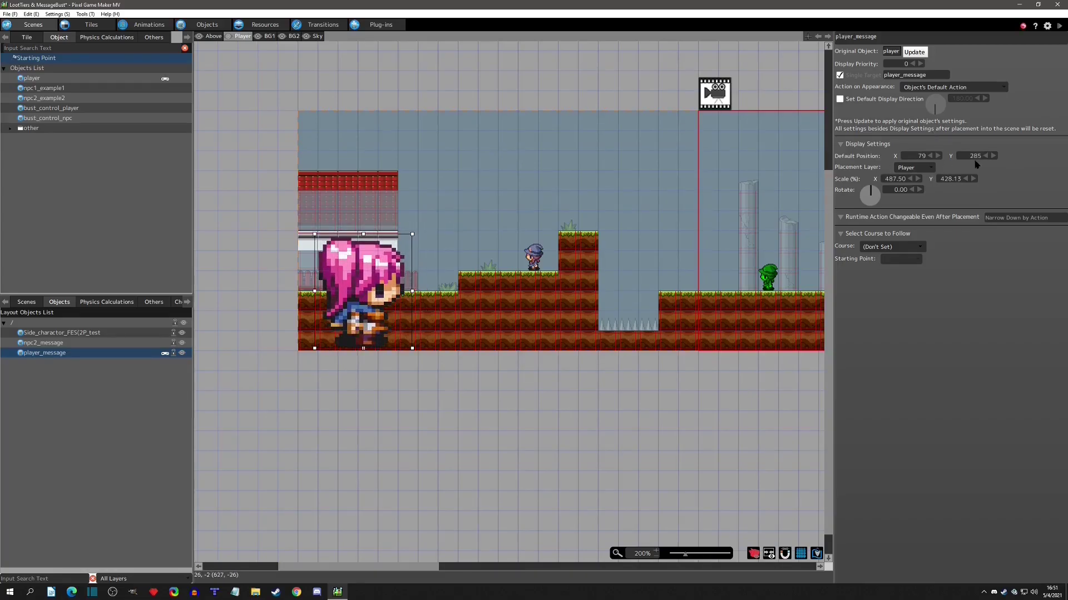
- Compare that placement with the coordinates in the Move Object action of bust_control_player's setup
click(215, 24)
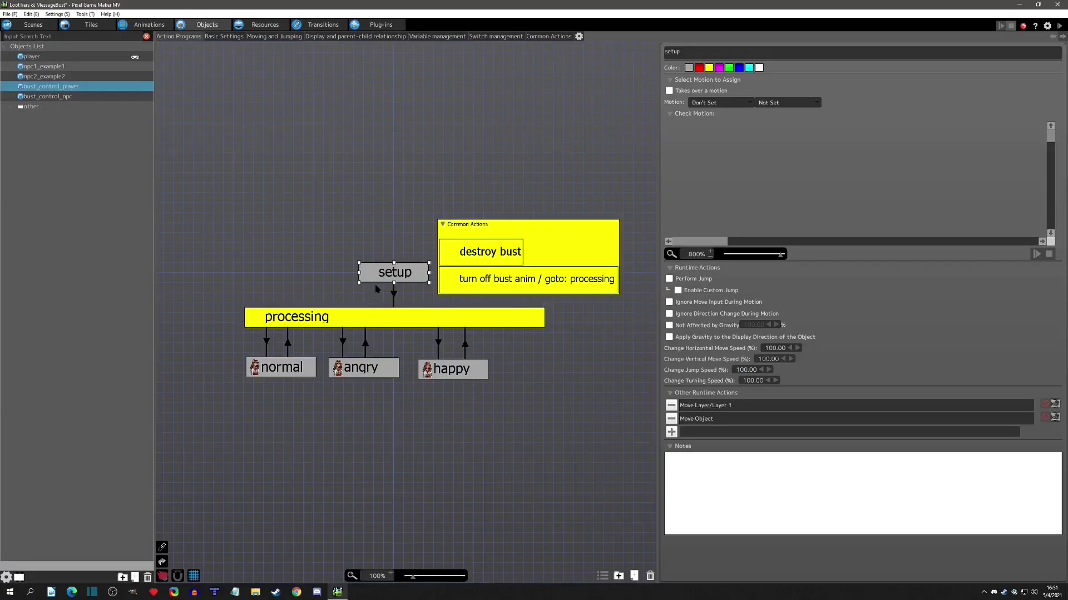
double_click(714, 419)
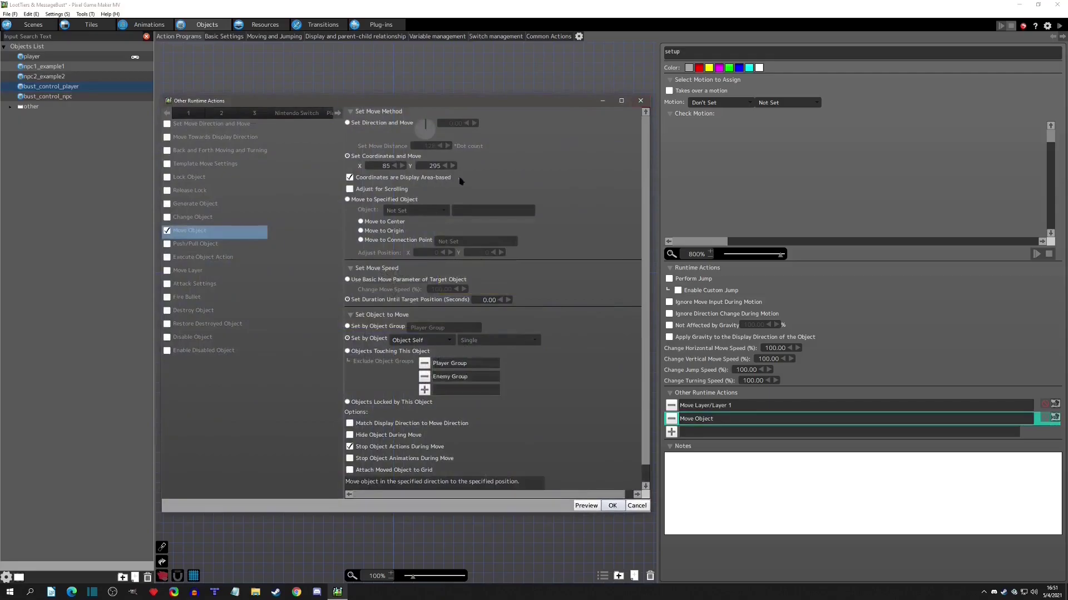
click(640, 101)
click(33, 25)
- Shift the enlarged player_message toward the camera's display area and back to about X 220, Y 233
drag(380, 299, 773, 292)
middle_drag(752, 283, 409, 289)
drag(419, 292, 421, 299)
middle_drag(421, 299, 603, 311)
drag(602, 311, 309, 259)
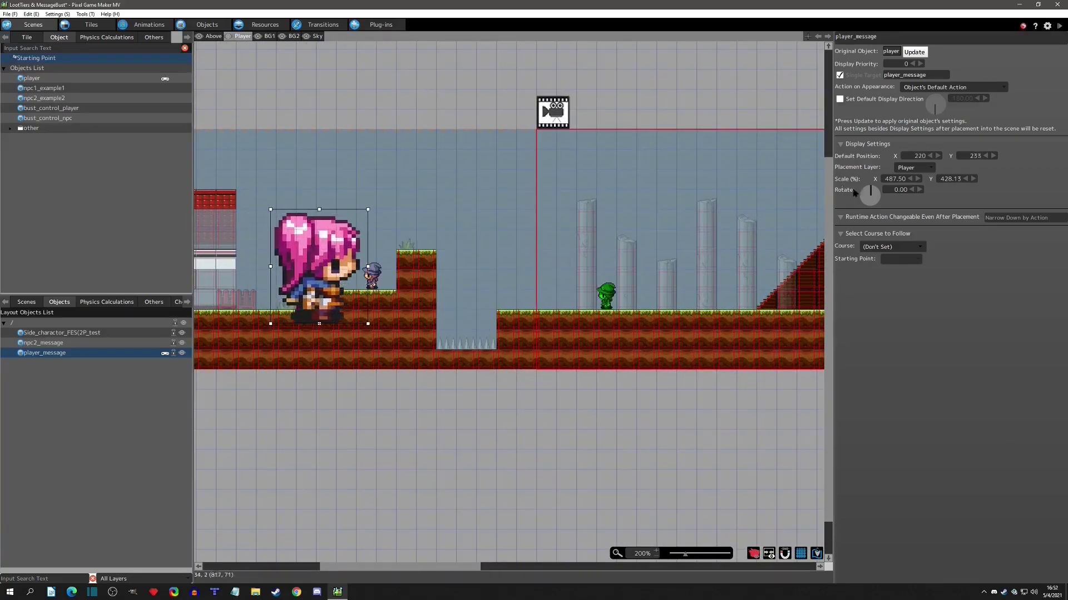
- Set player_message's X and Y scale to 100% and place it beside the NPC at about X 216, Y 192
drag(885, 179, 893, 179)
text(100)
key(Tab)
text(100)
key(Return)
drag(322, 312, 320, 278)
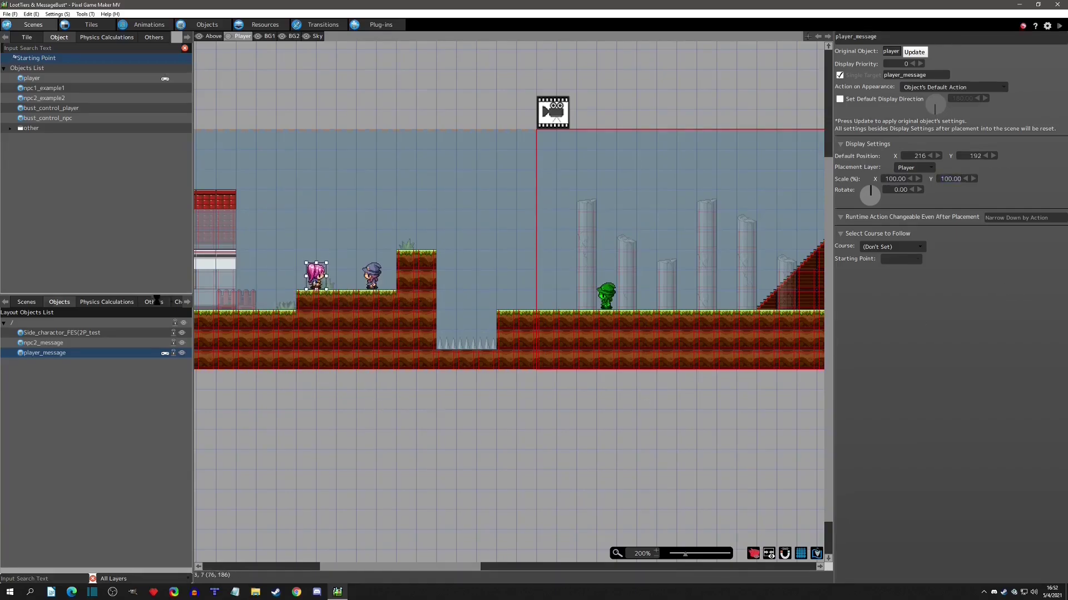
- Move the default camera back to the scene origin at X 0, Y 0
click(154, 302)
click(806, 245)
drag(817, 221, 428, 221)
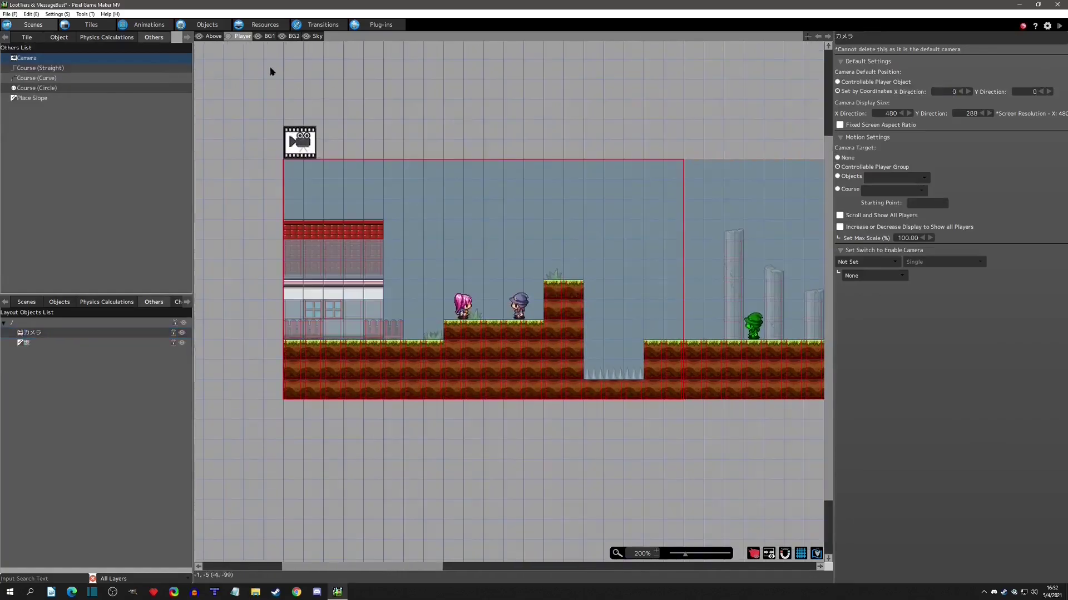
- Review bust_control_player's setup actions and Fix Relative Position to Camera setting, plus bust_control_npc's action program
click(204, 25)
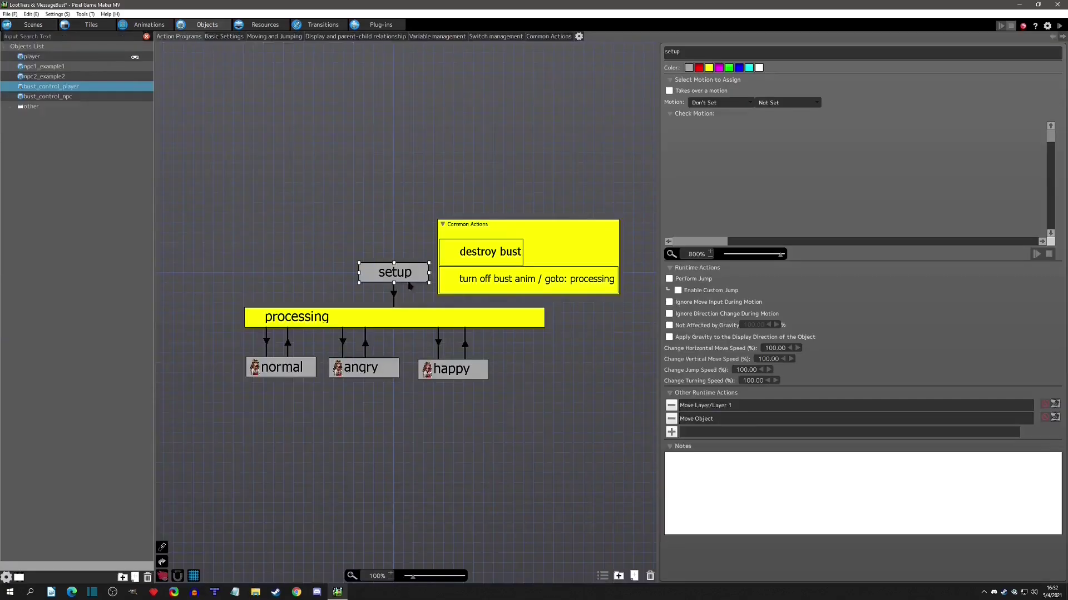
click(722, 407)
click(716, 421)
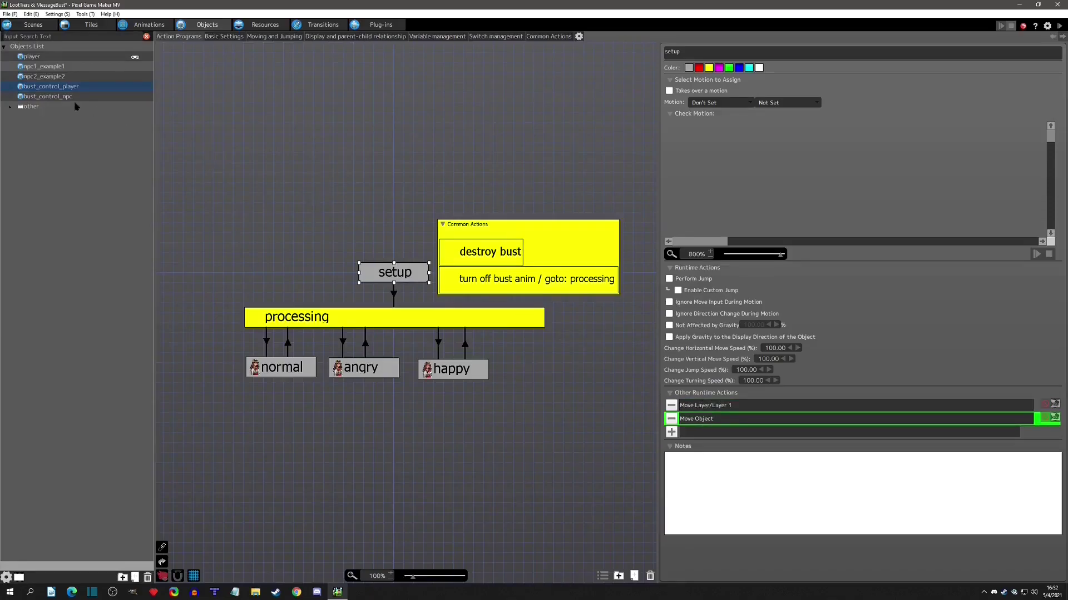
click(228, 38)
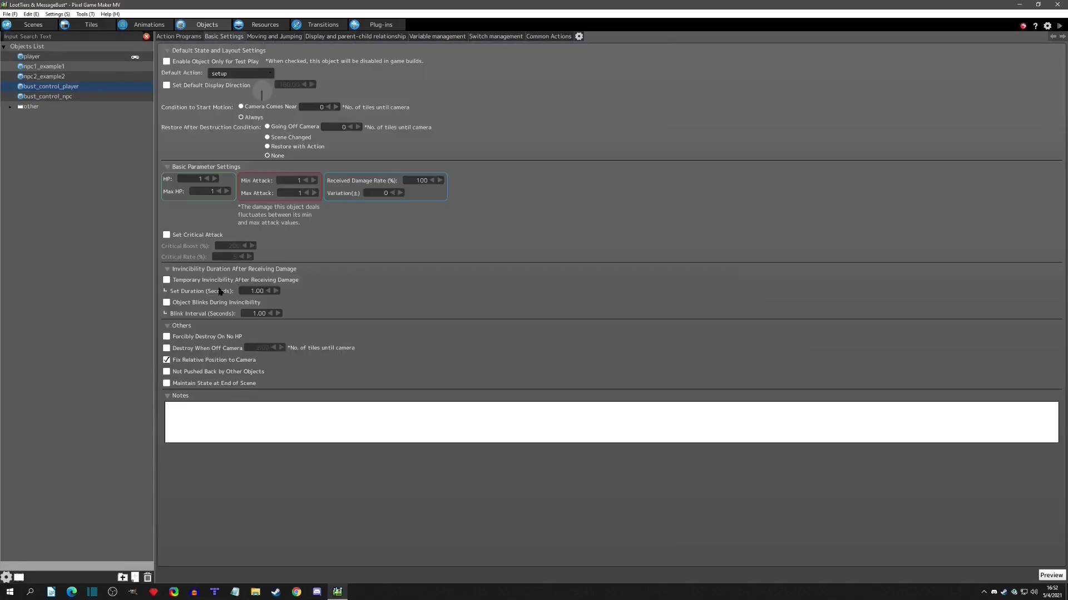
double_click(69, 88)
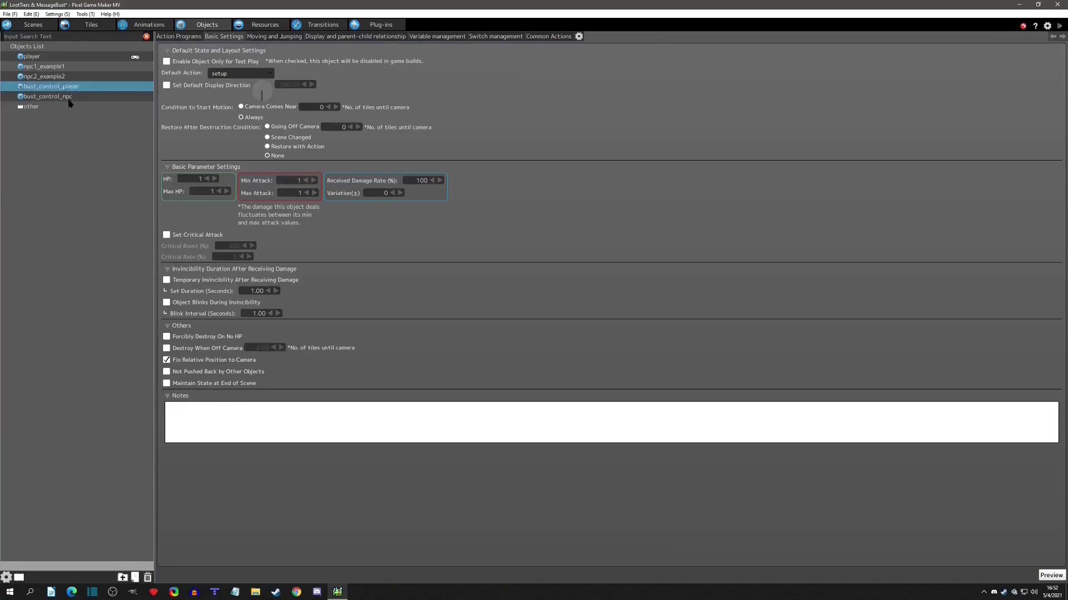
click(175, 38)
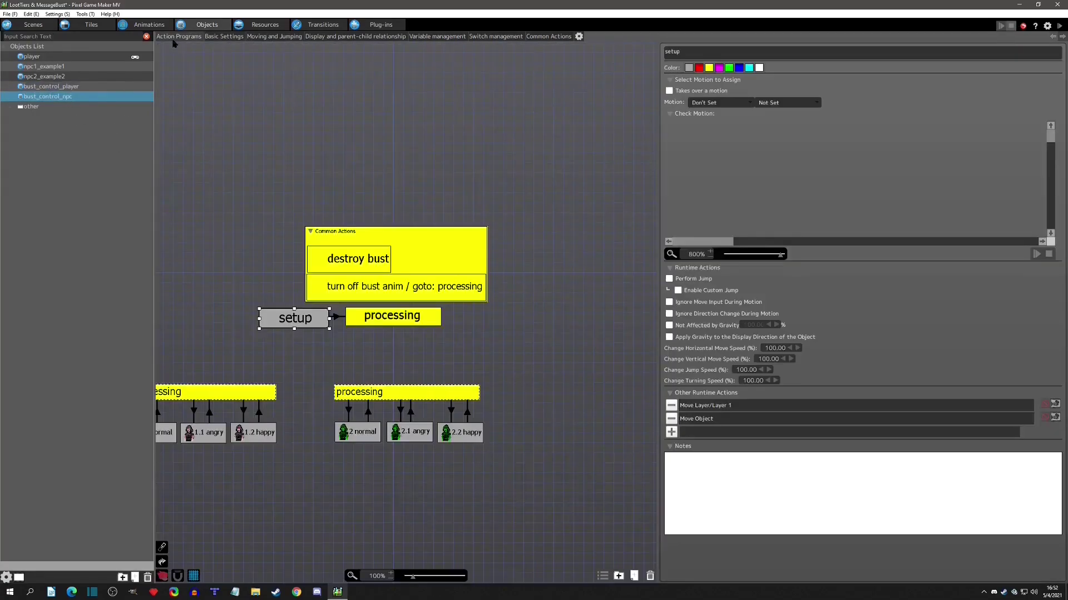
click(65, 87)
- Examine the runtime actions of npc1_example1's all messages action, covering bust object generation and the BustPlayer and BustNPCs changes
click(49, 67)
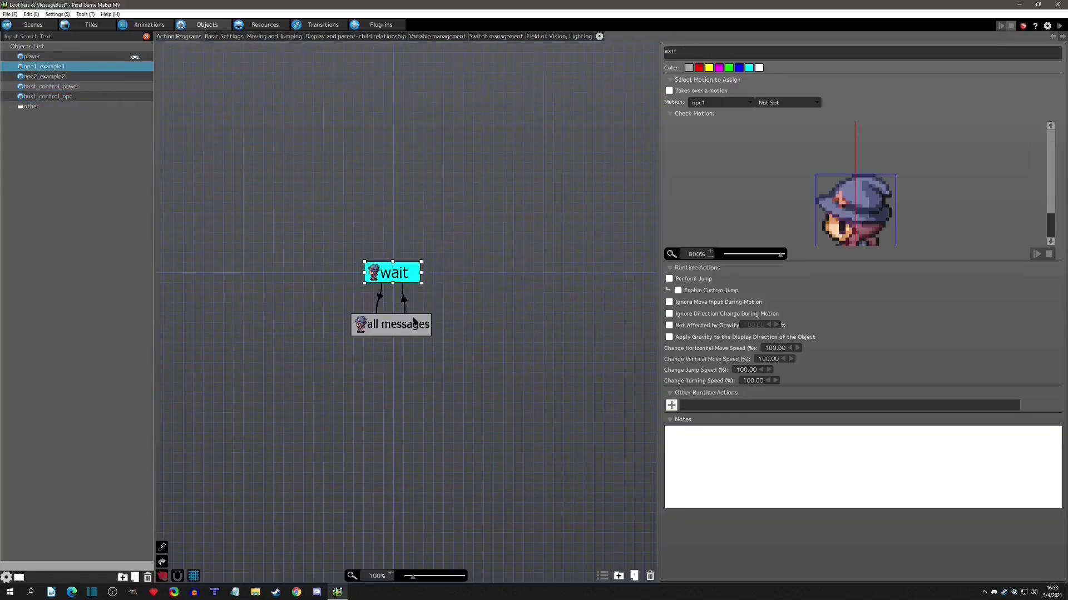
click(416, 329)
scroll(899, 426, down, 3)
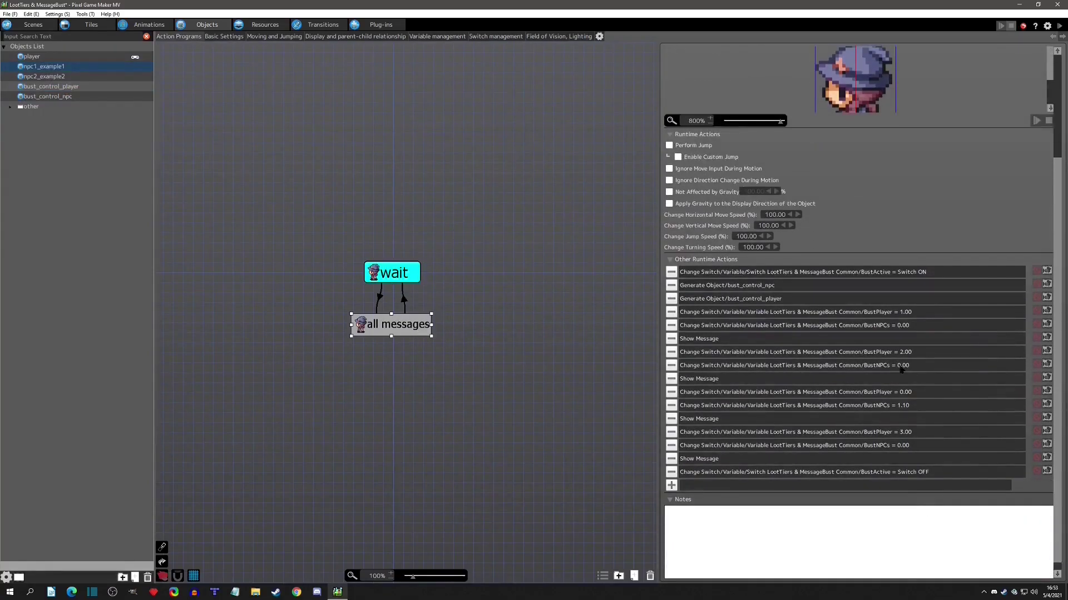
click(746, 291)
click(743, 299)
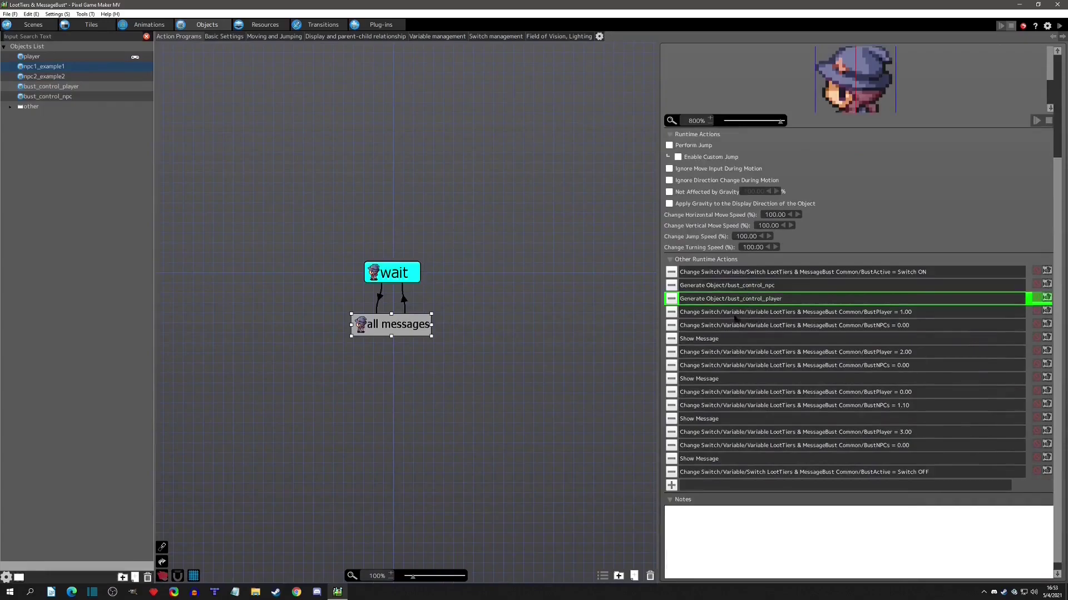
click(744, 313)
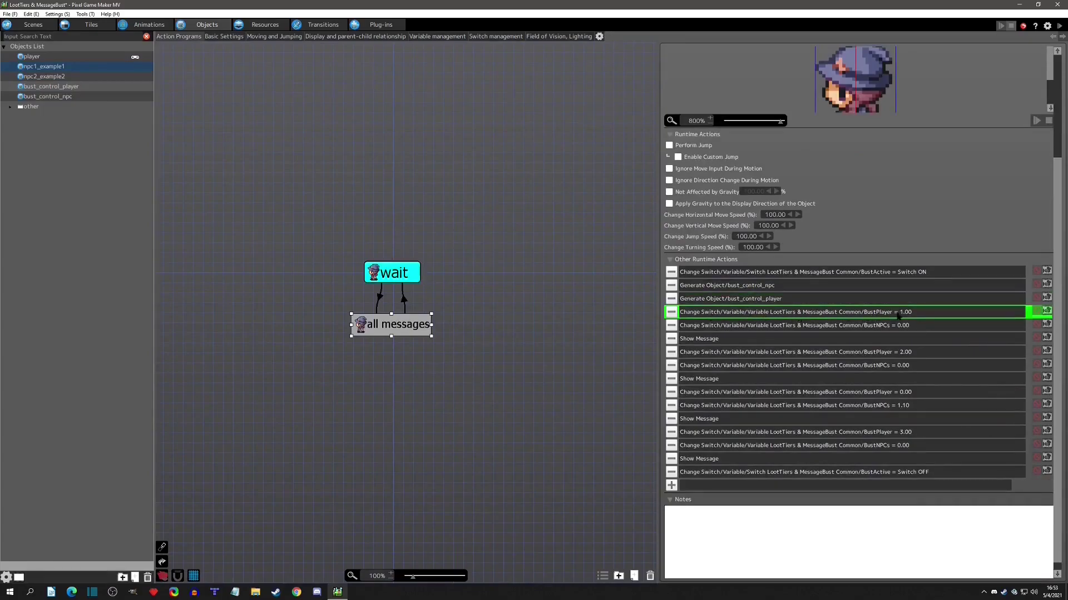
click(874, 328)
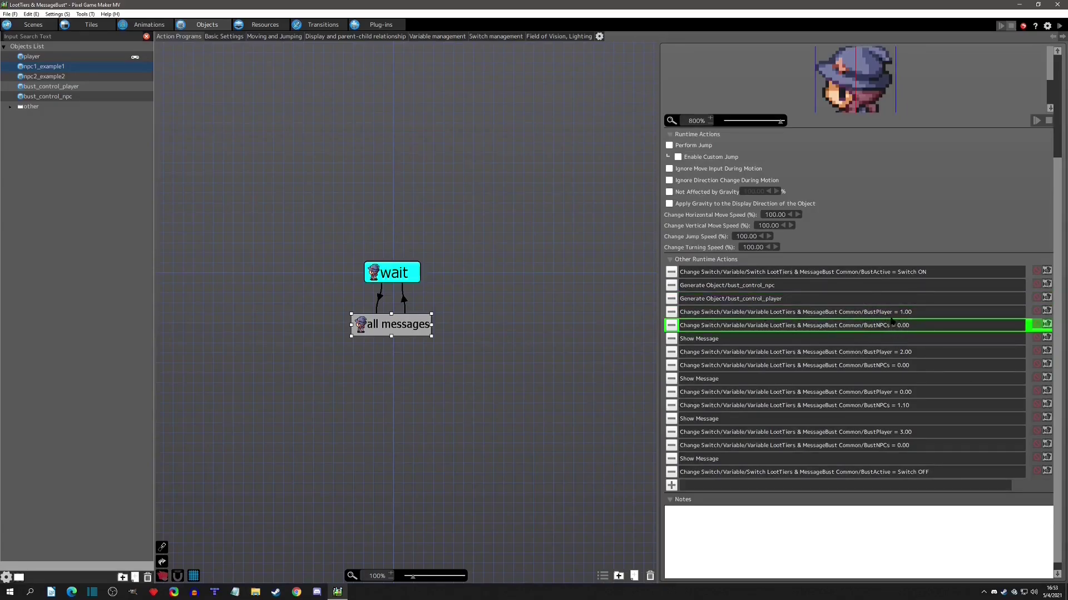
click(891, 317)
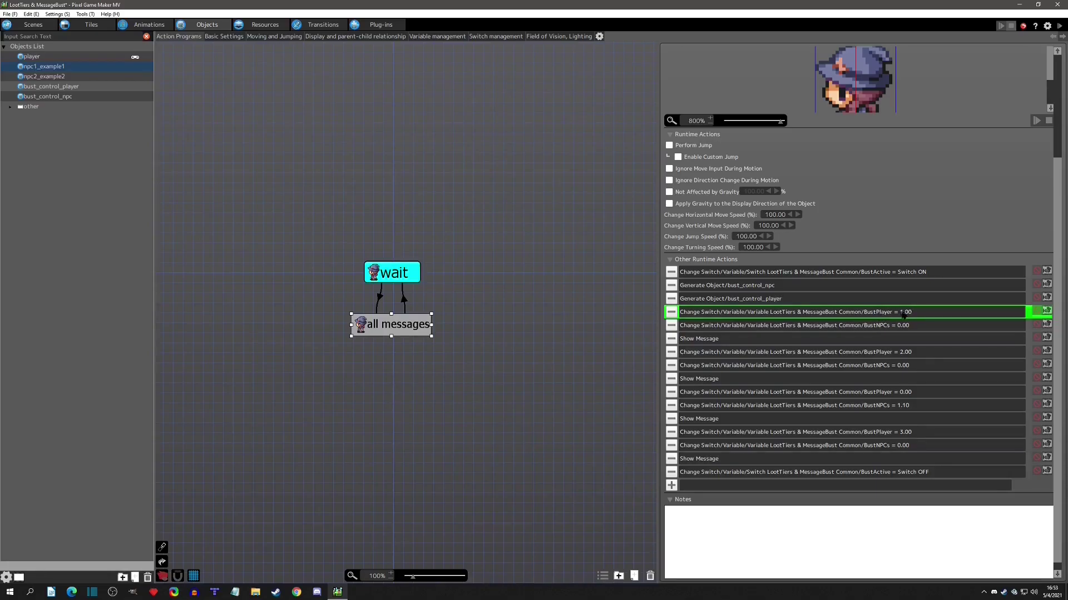
- Inspect the settings of the first BustPlayer and BustNPCs variable changes in the all messages action
double_click(877, 317)
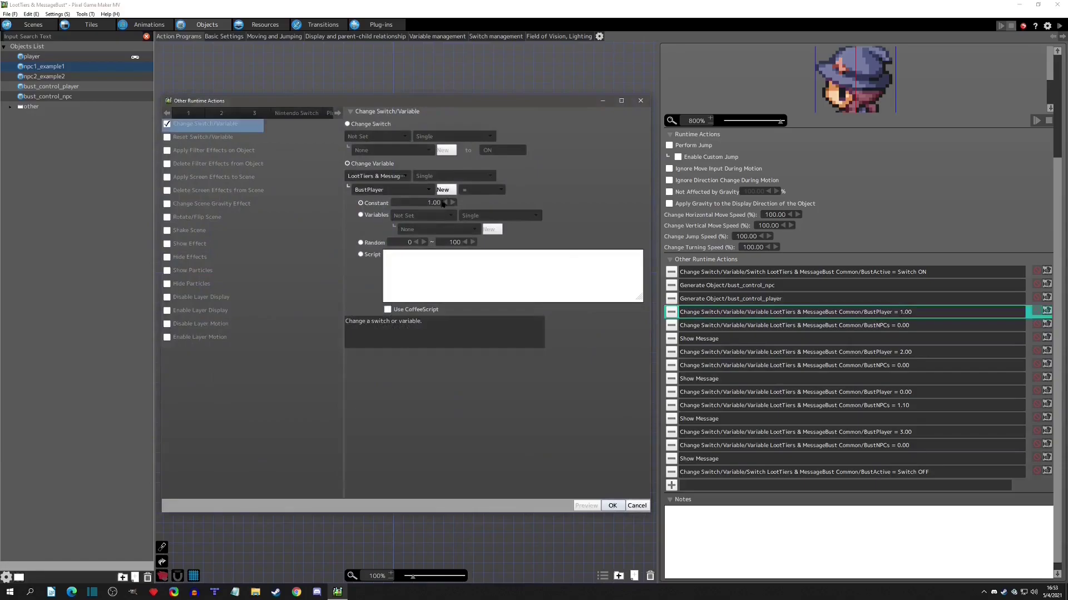
mouse_move(367, 193)
click(641, 101)
double_click(900, 327)
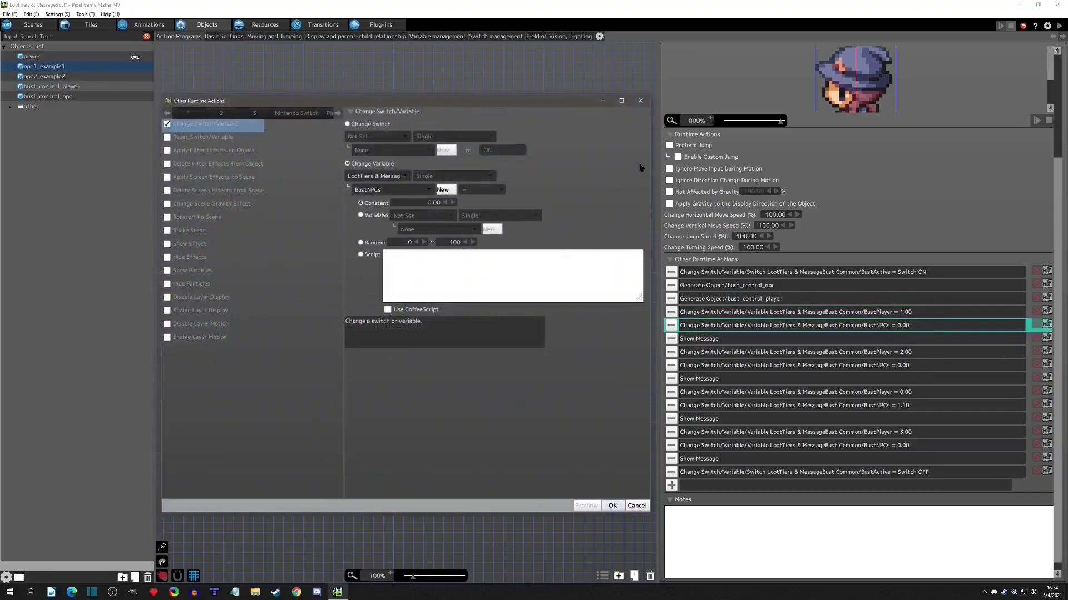
click(640, 101)
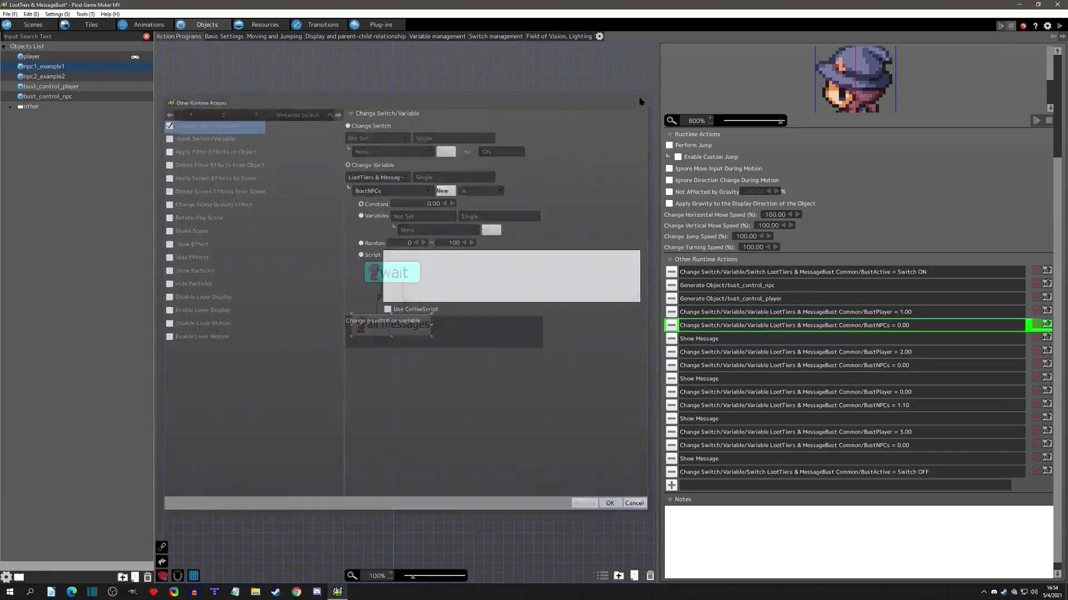
- Examine the first Show Message action's text, speed, background and position options in npc1_example1's all messages action
double_click(715, 340)
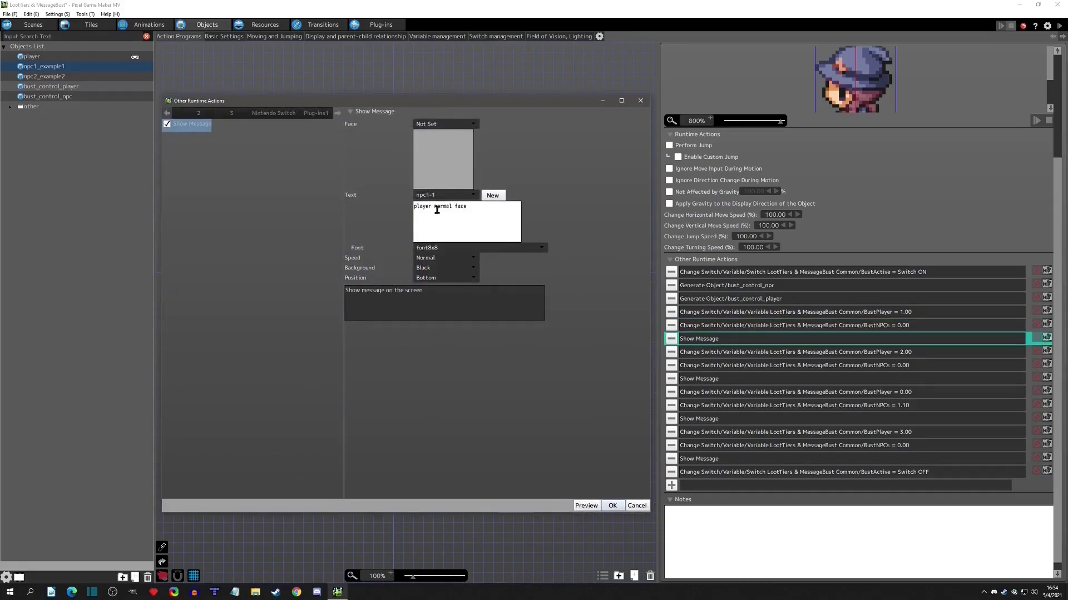
click(434, 196)
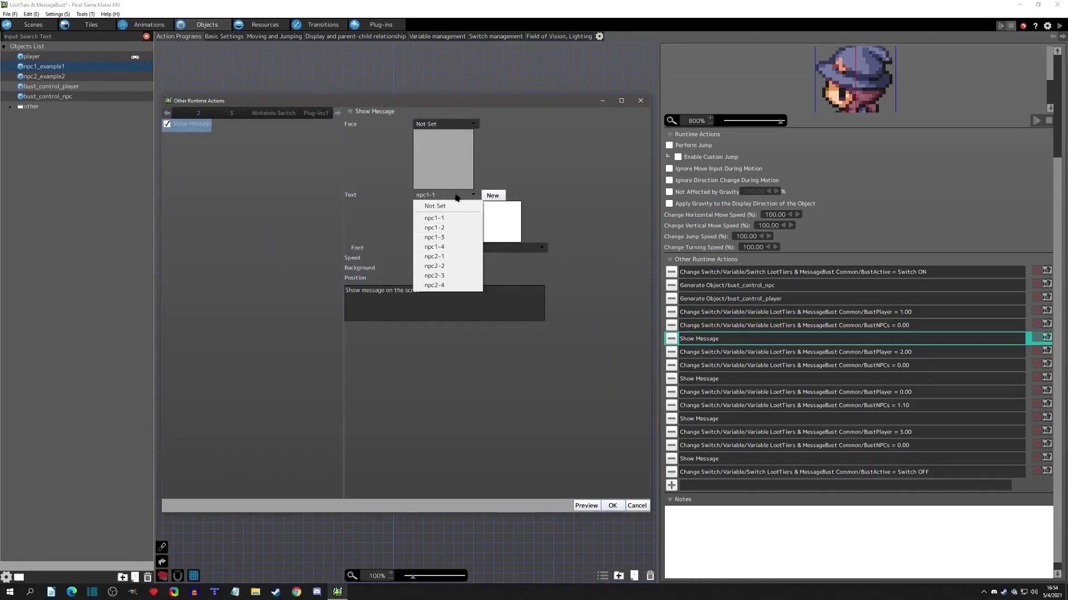
click(436, 211)
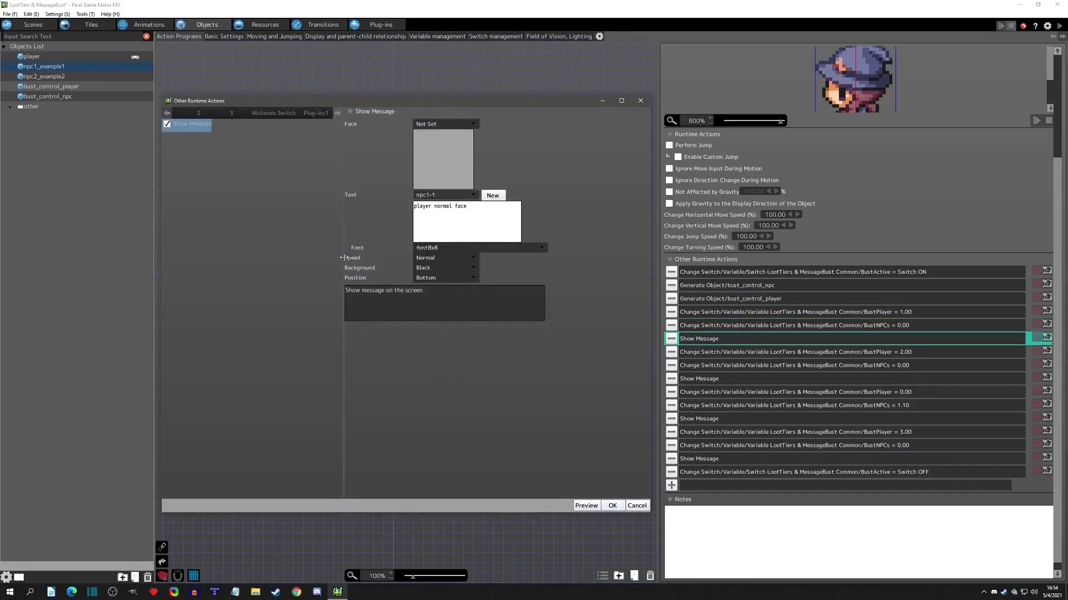
click(451, 261)
click(440, 259)
click(437, 260)
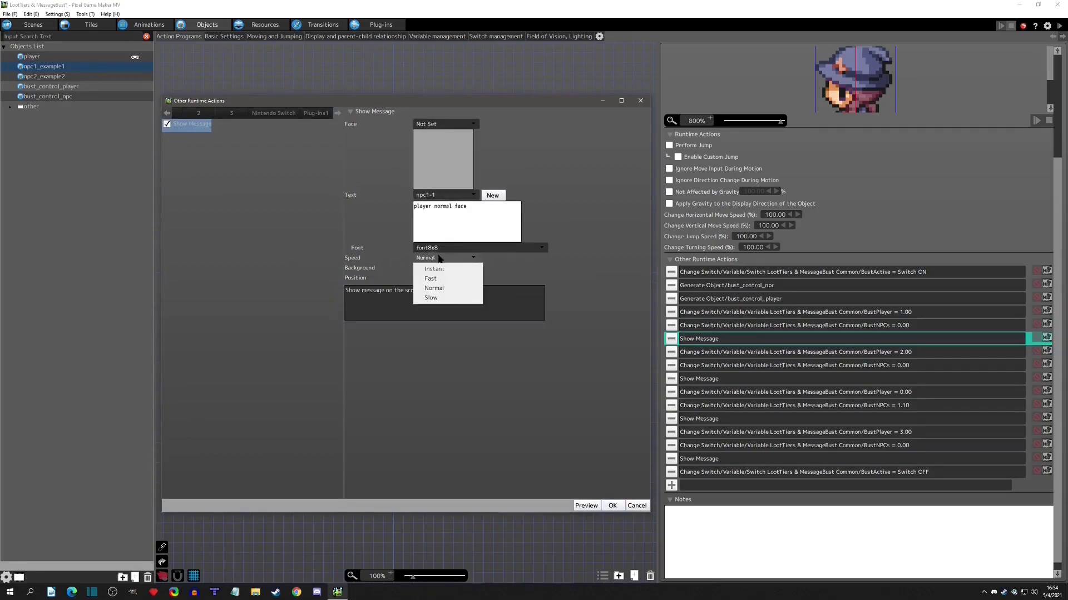
click(443, 259)
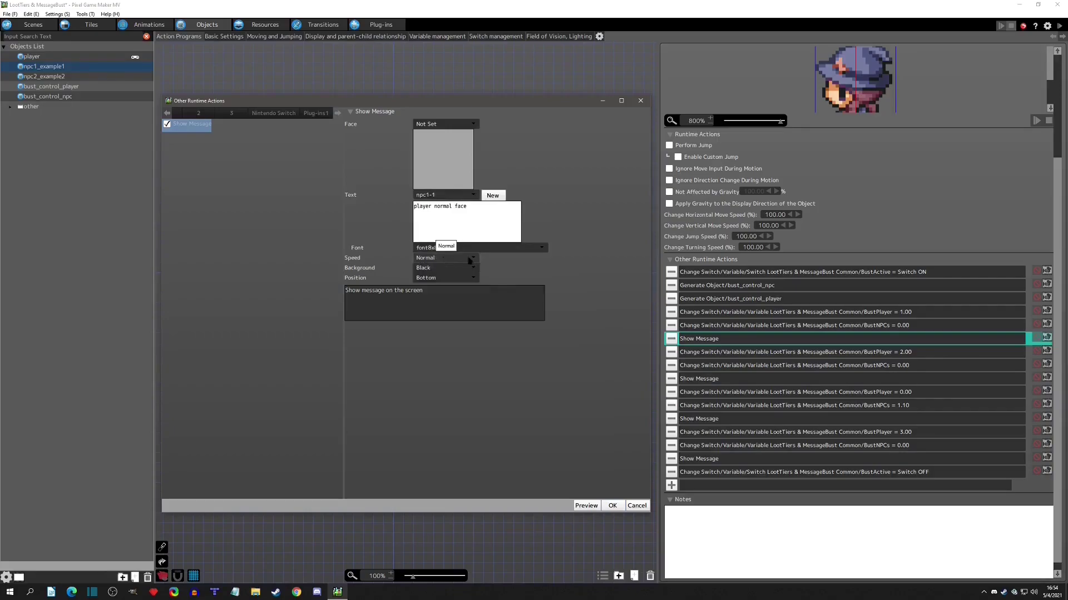
click(437, 269)
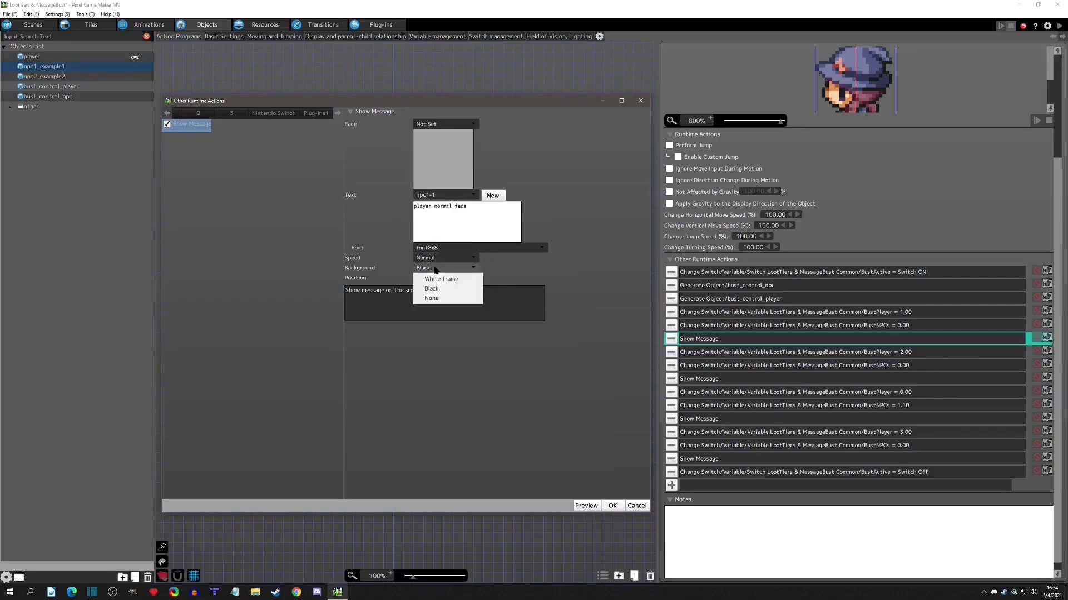
click(471, 270)
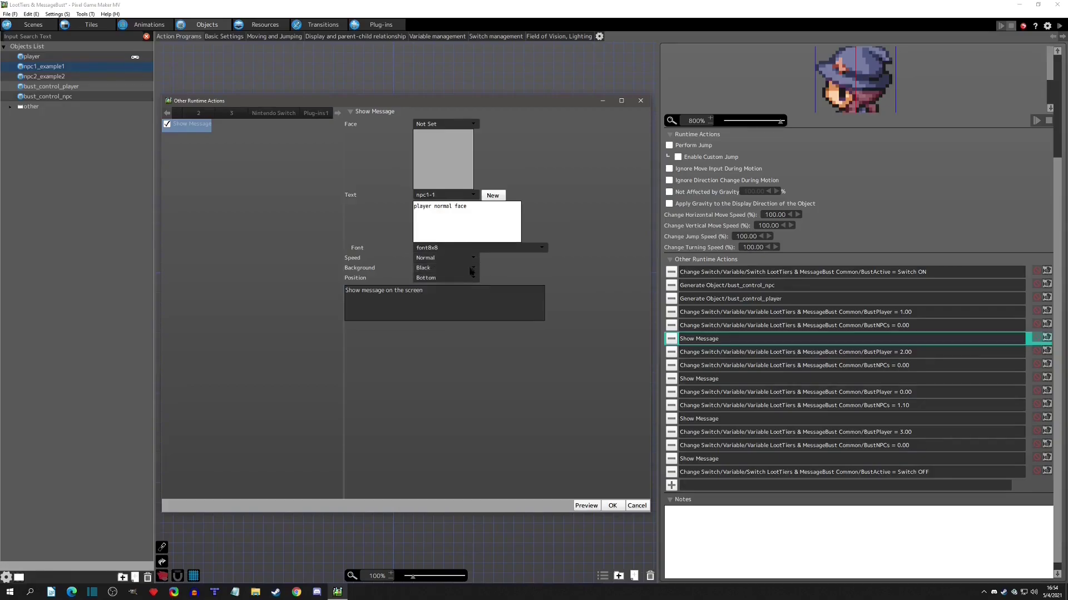
click(443, 278)
click(439, 308)
click(614, 507)
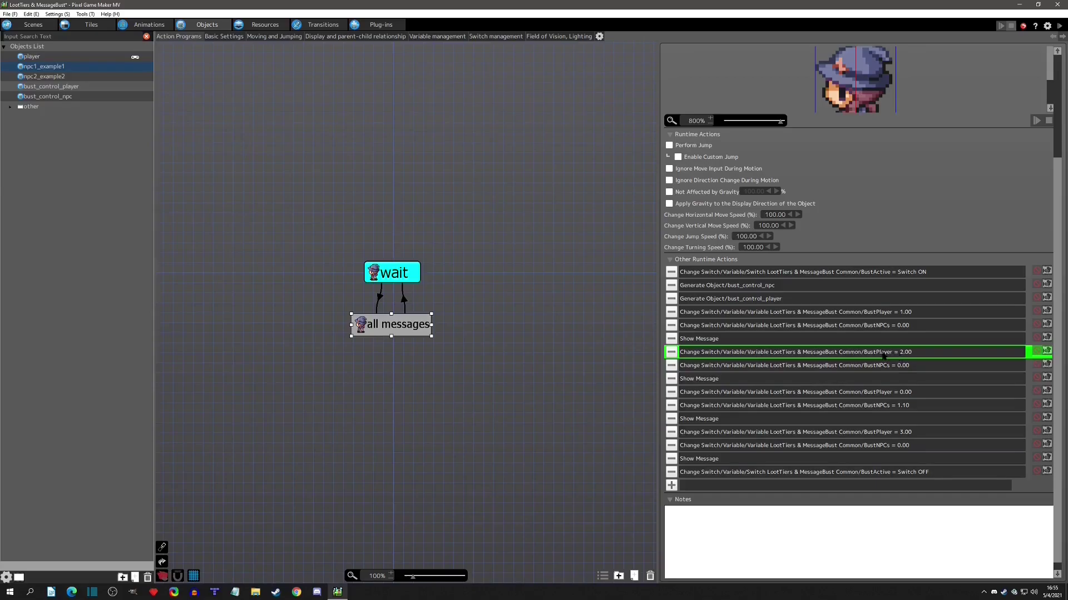
- Inspect the second pair of BustPlayer and BustNPCs changes and the Show Message action that follows them
double_click(905, 356)
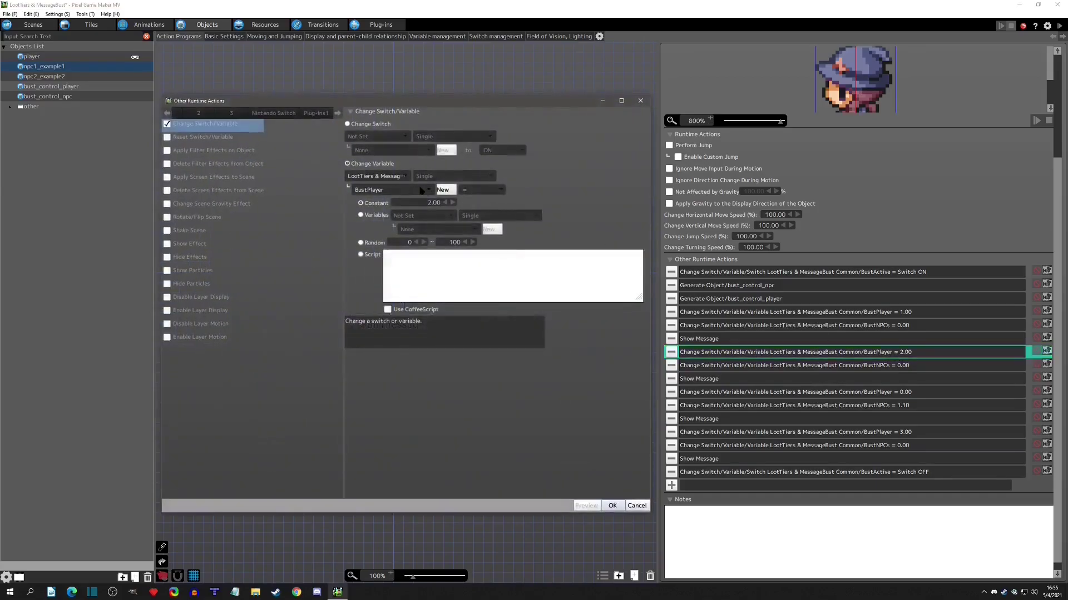
mouse_move(421, 190)
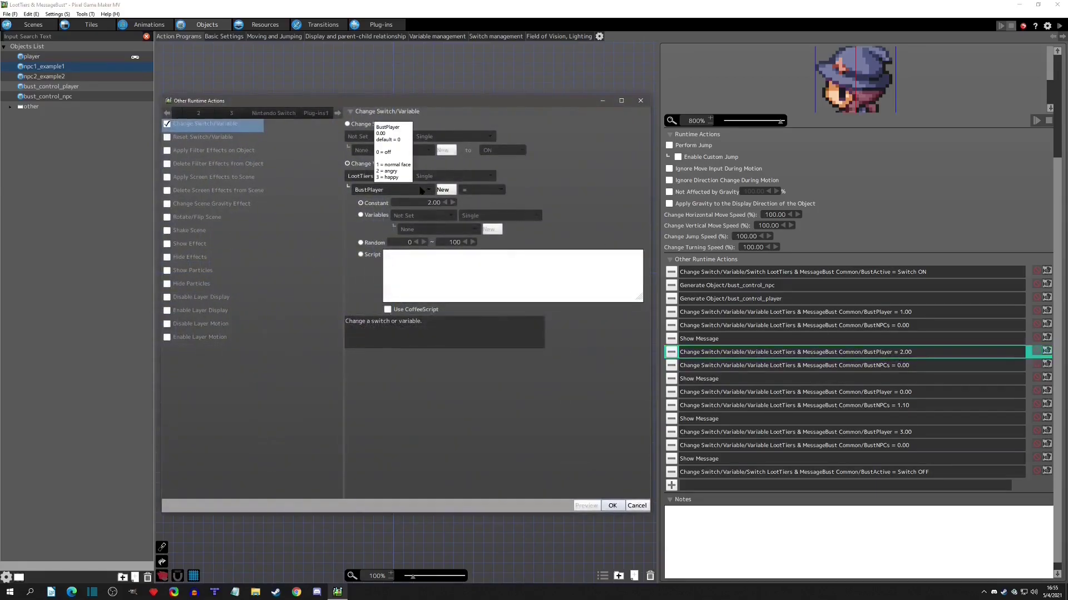
click(643, 101)
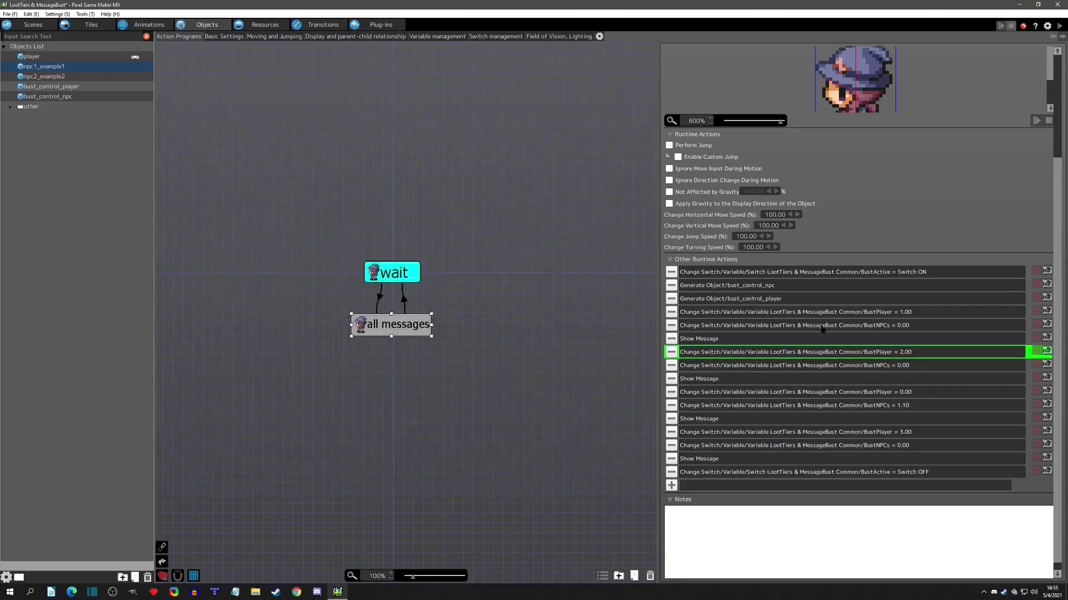
click(897, 368)
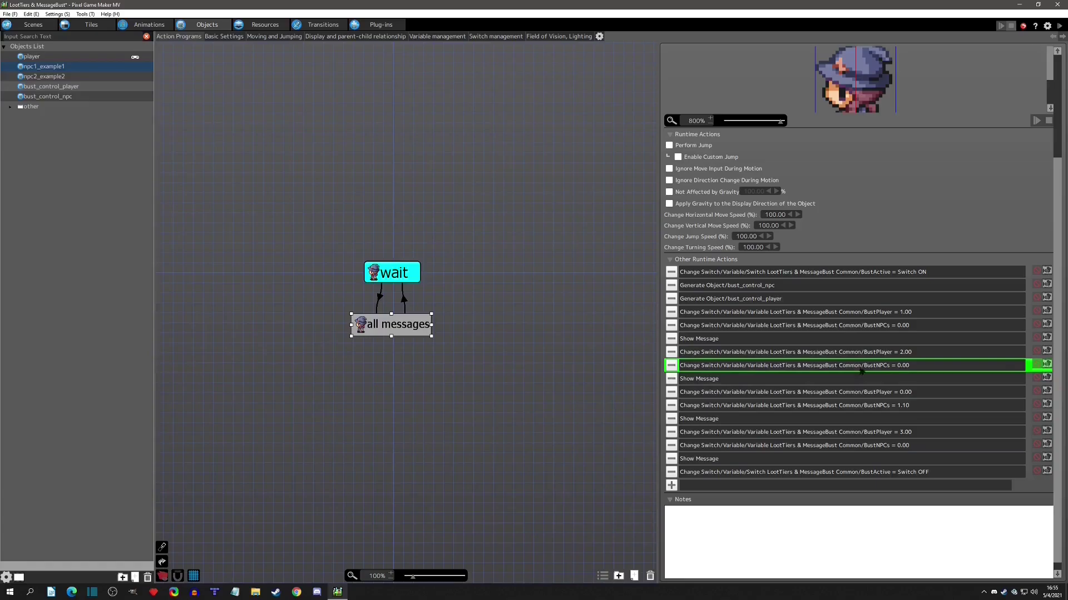
double_click(723, 381)
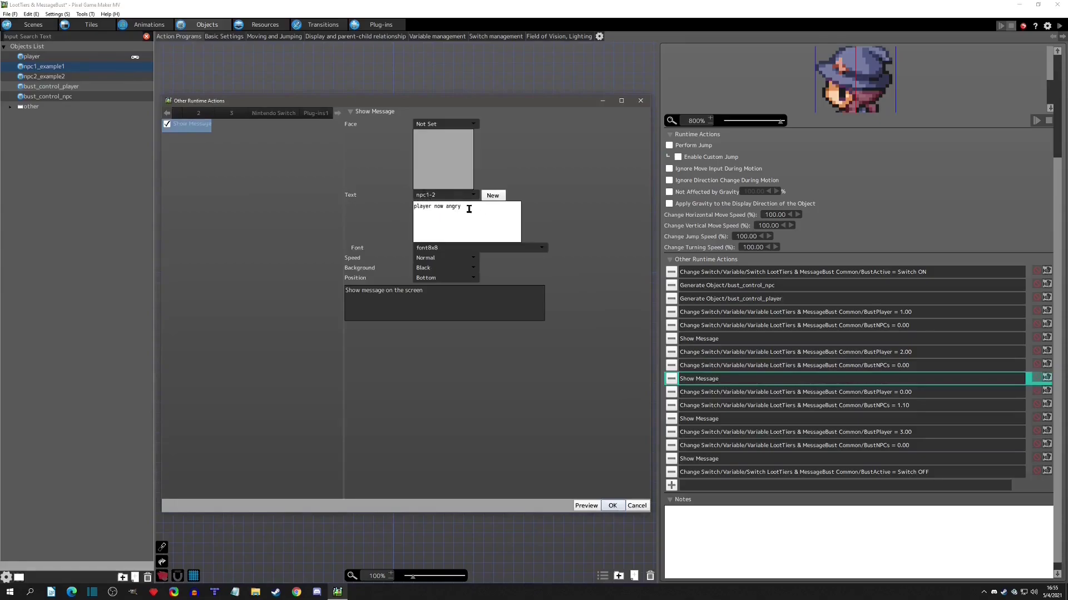
click(640, 101)
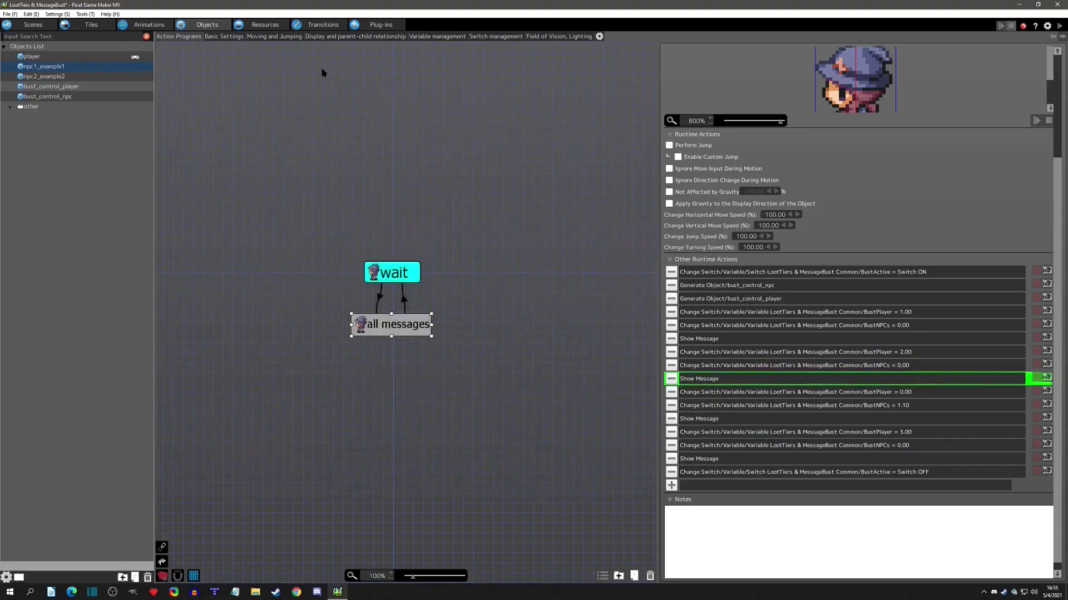
- Browse the npc1 and npc2 dialogue entries in the project's text resources
click(267, 26)
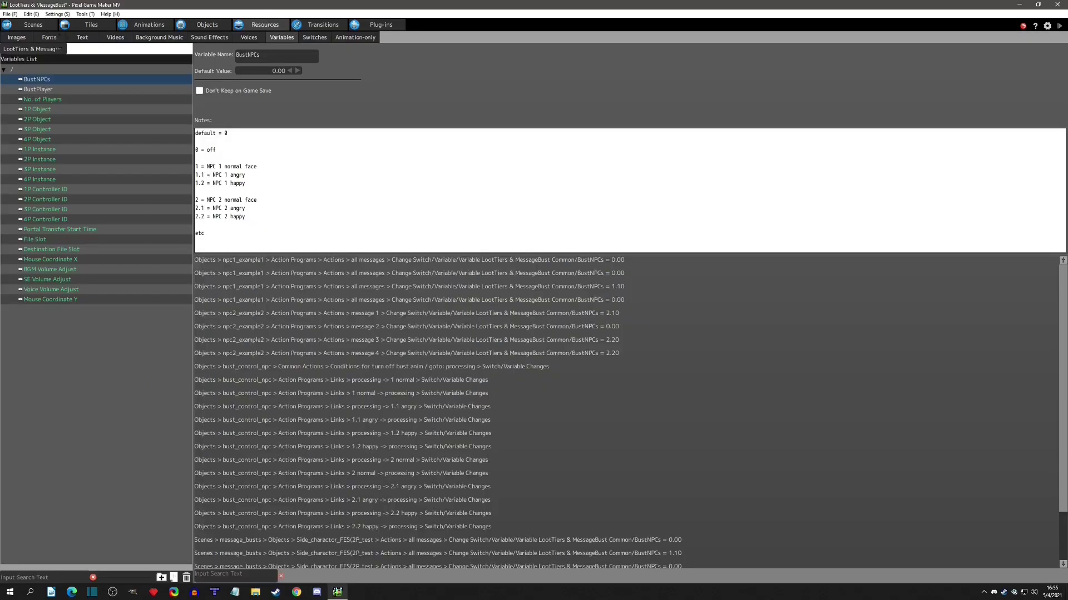
click(78, 37)
click(35, 87)
click(36, 97)
click(48, 109)
key(Down)
key(Down)
key(Down)
key(Down)
key(Up)
key(Up)
key(Up)
key(Up)
key(Up)
key(Up)
key(Up)
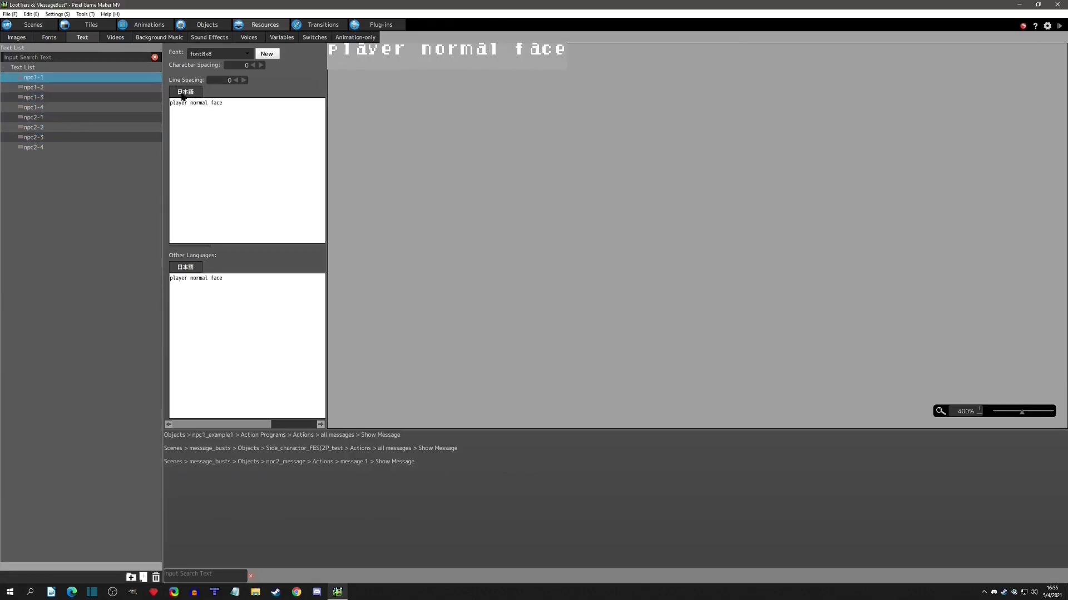
click(50, 88)
key(Down)
key(Down)
key(Down)
key(Down)
key(Down)
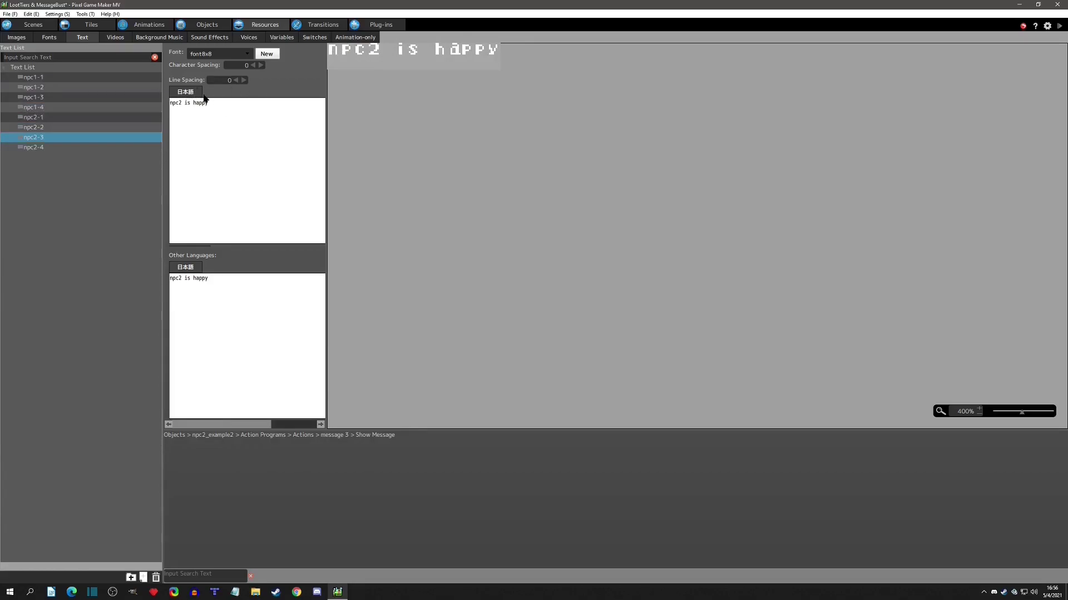
key(Up)
key(Up)
key(Up)
key(Up)
key(Up)
key(Up)
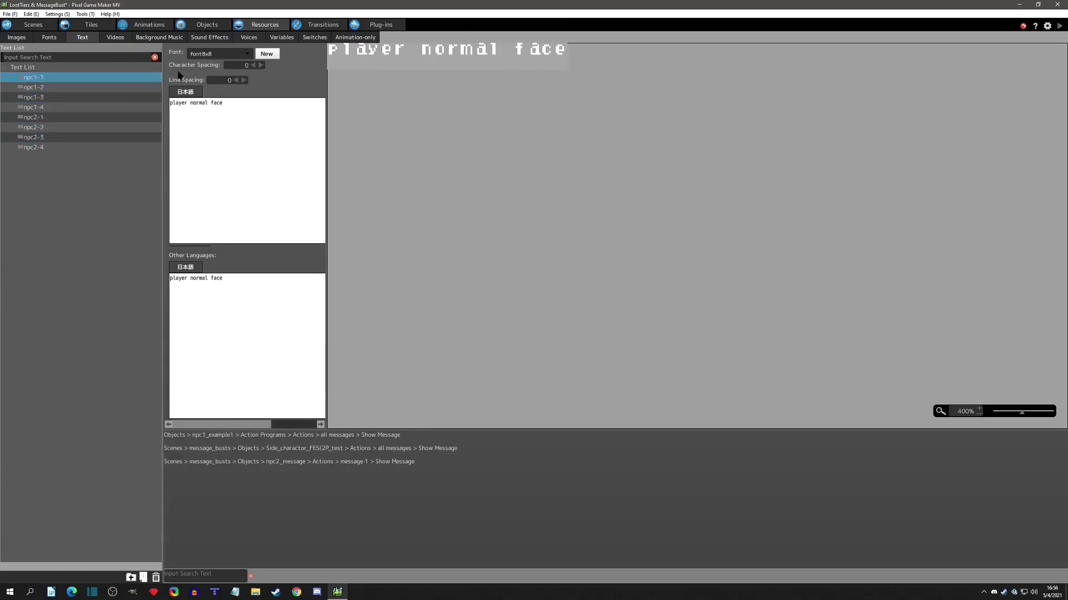
- Return to npc1_example1's all messages action and inspect the third BustPlayer and BustNPCs changes with their Show Message action
click(202, 26)
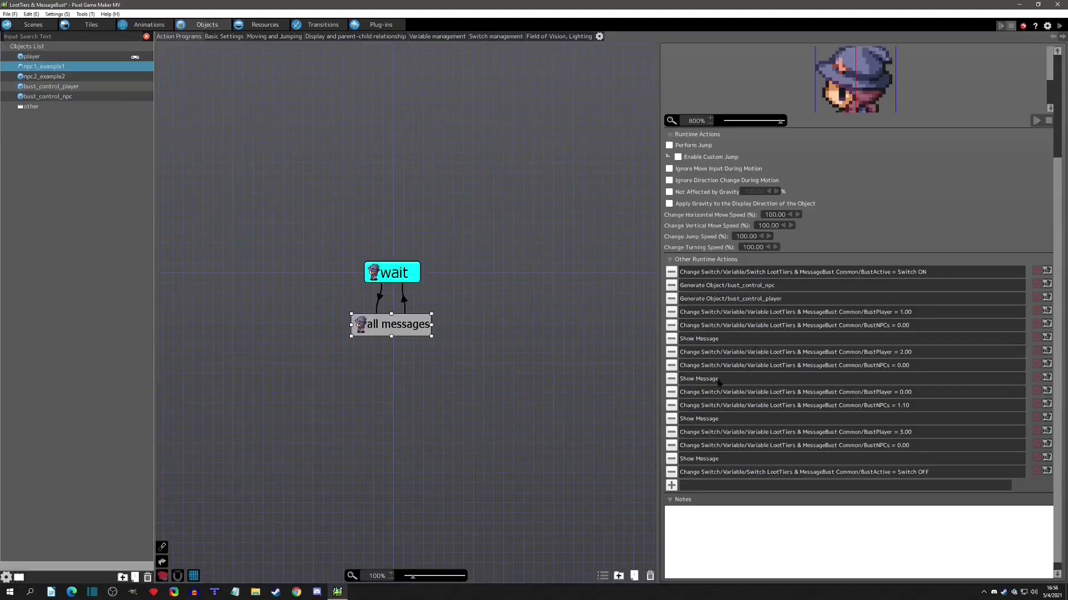
click(900, 394)
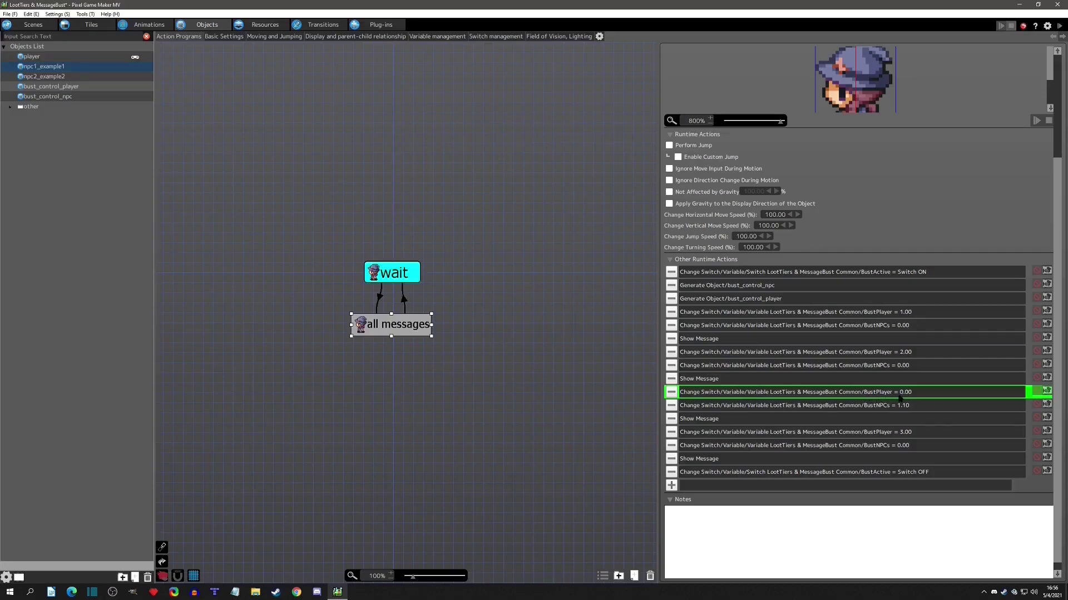
click(883, 408)
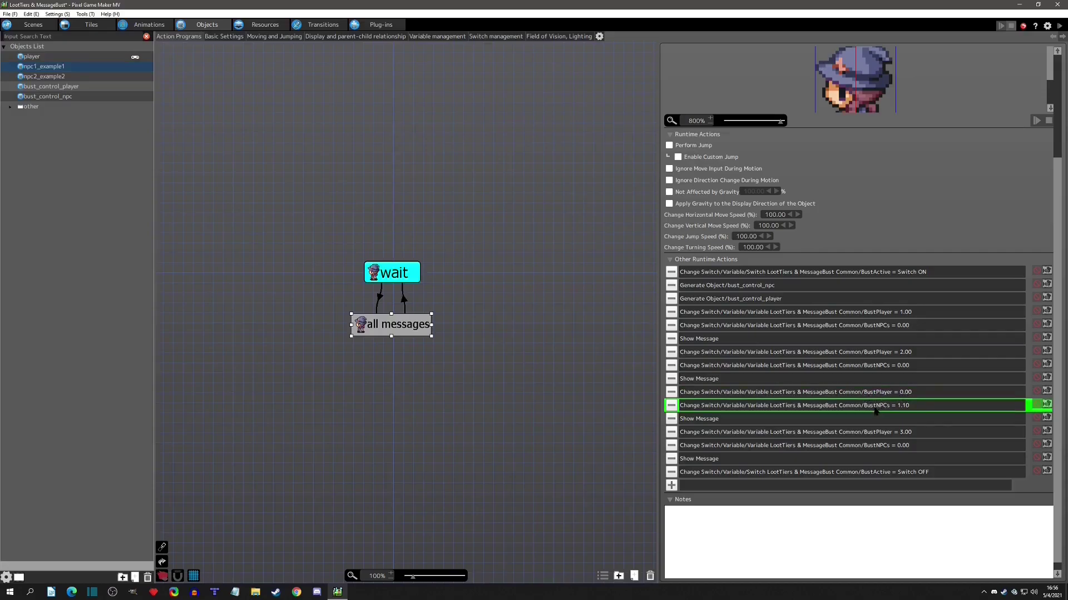
double_click(905, 409)
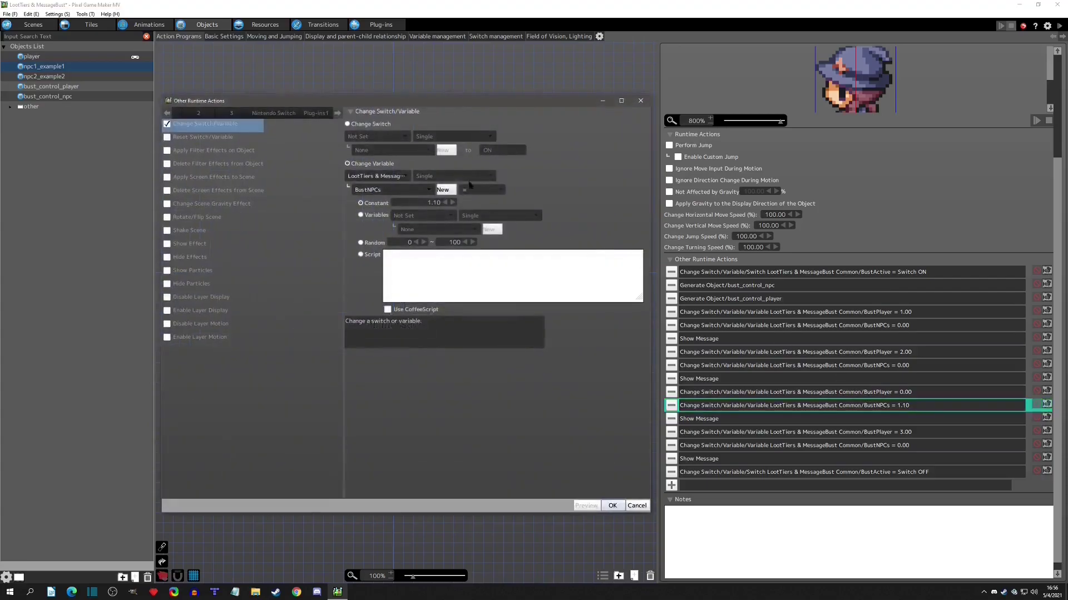
mouse_move(398, 193)
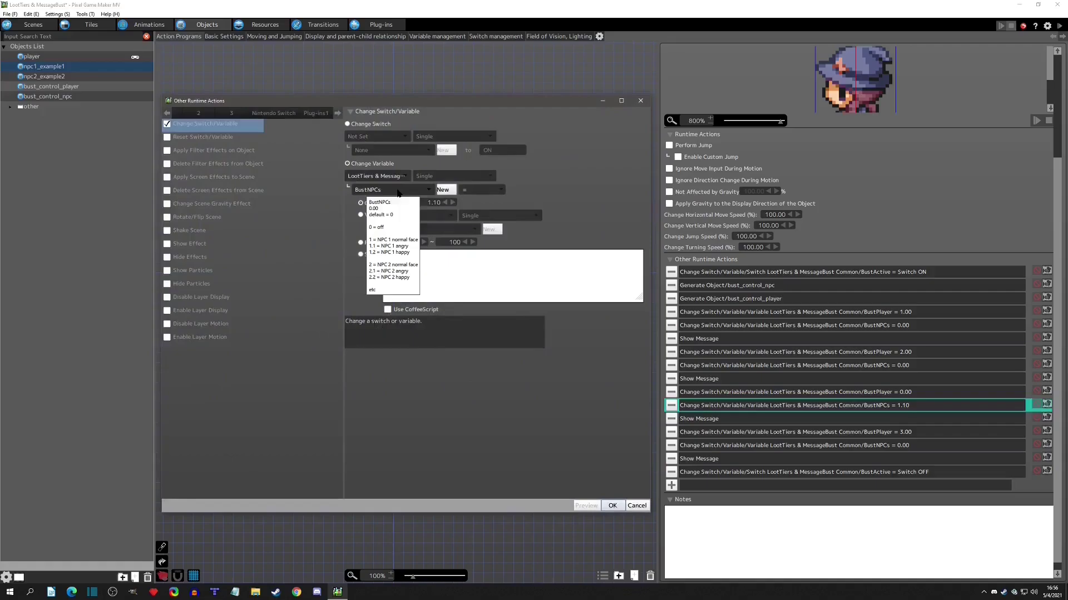
click(639, 507)
double_click(719, 424)
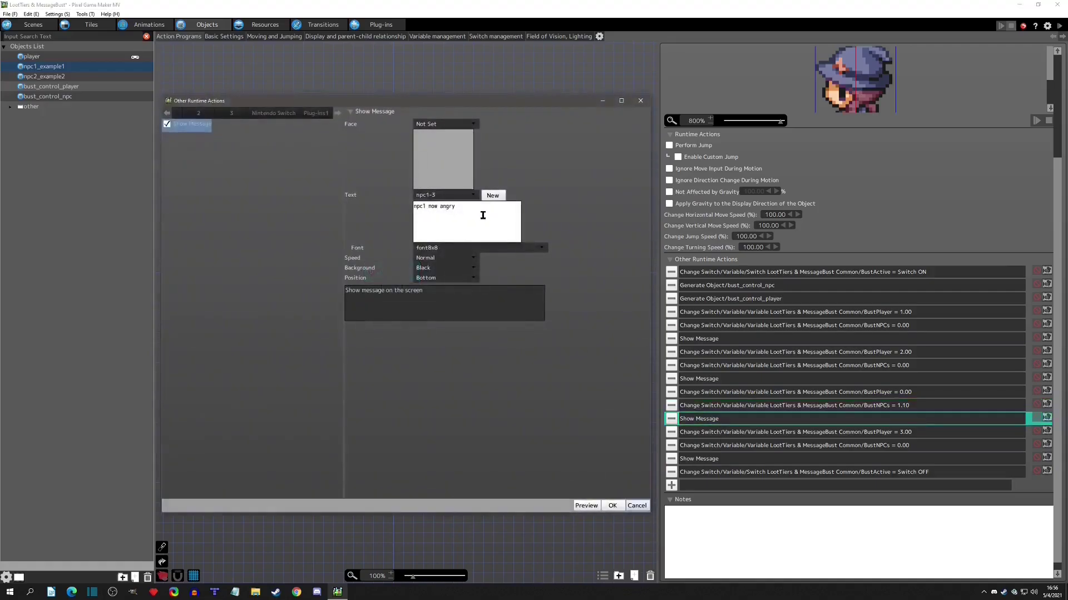
click(641, 101)
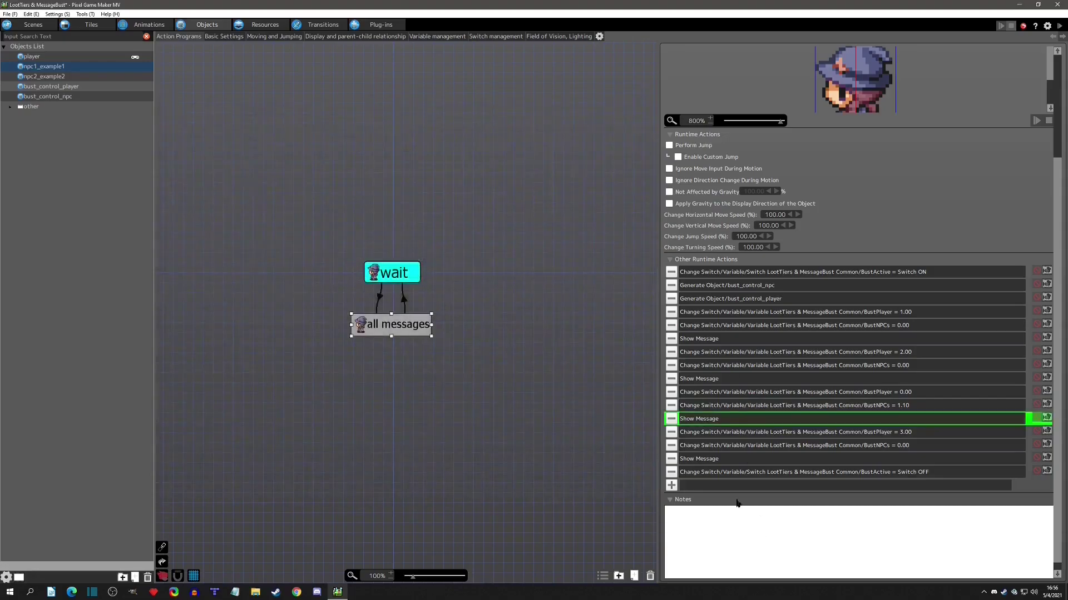
- Inspect the fourth BustPlayer and BustNPCs changes and the last Show Message action in all messages
click(883, 433)
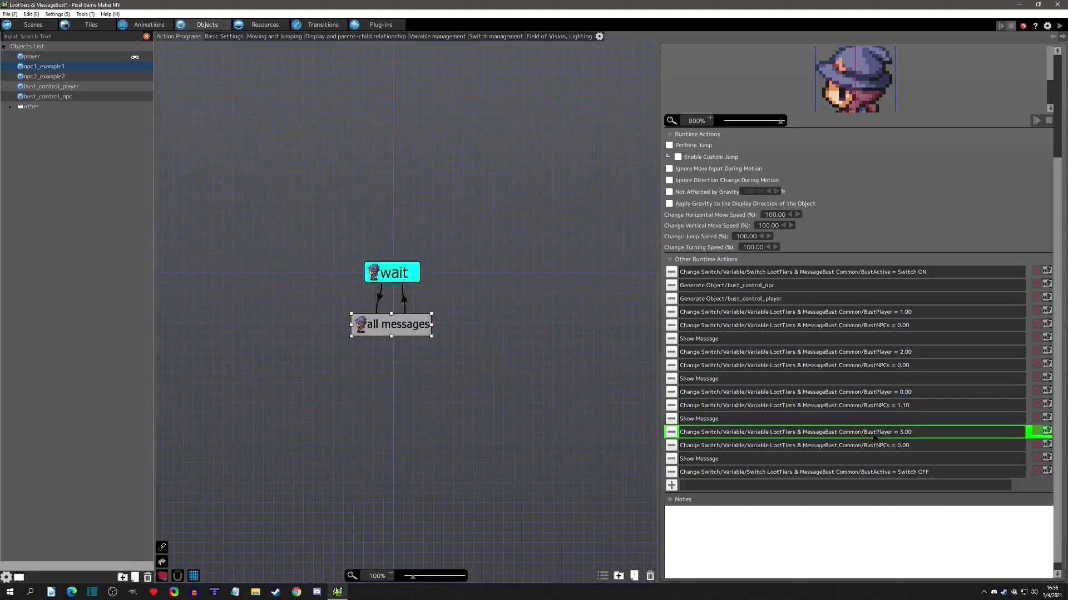
double_click(881, 433)
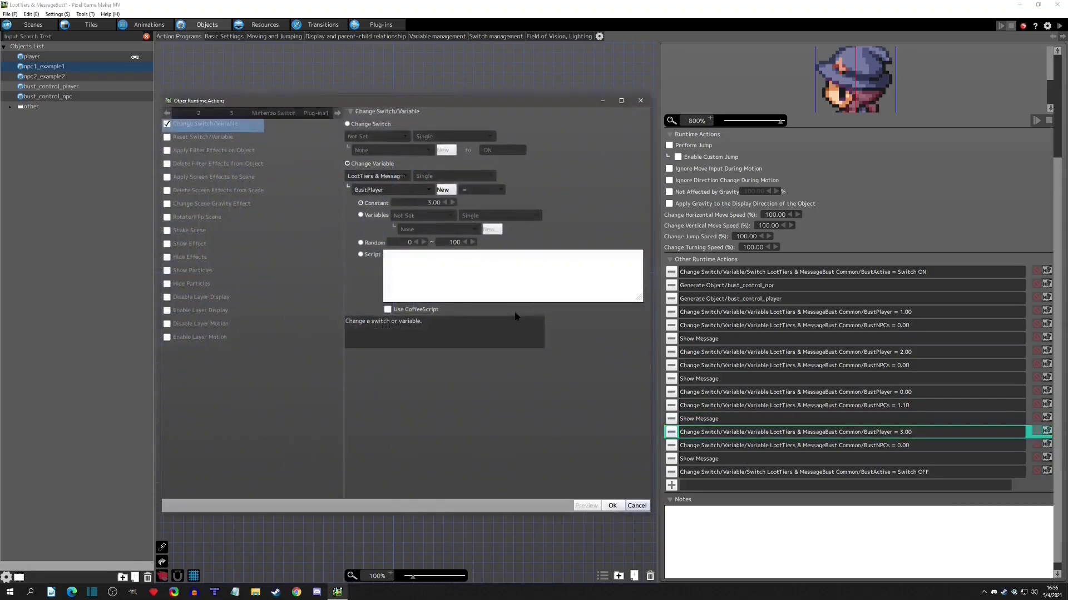
click(380, 189)
click(614, 115)
click(641, 101)
double_click(883, 445)
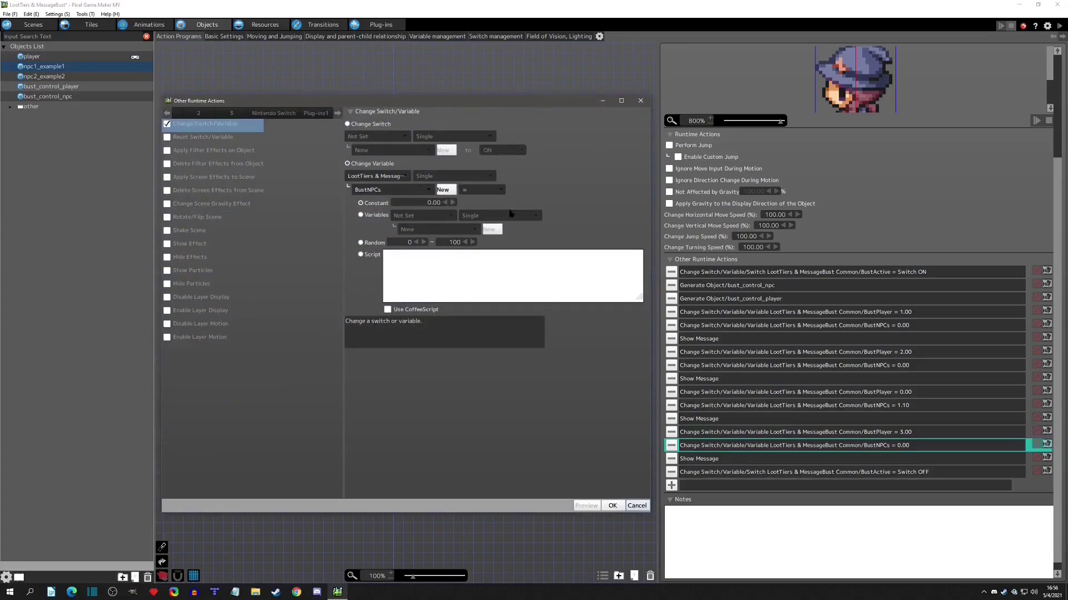
click(639, 100)
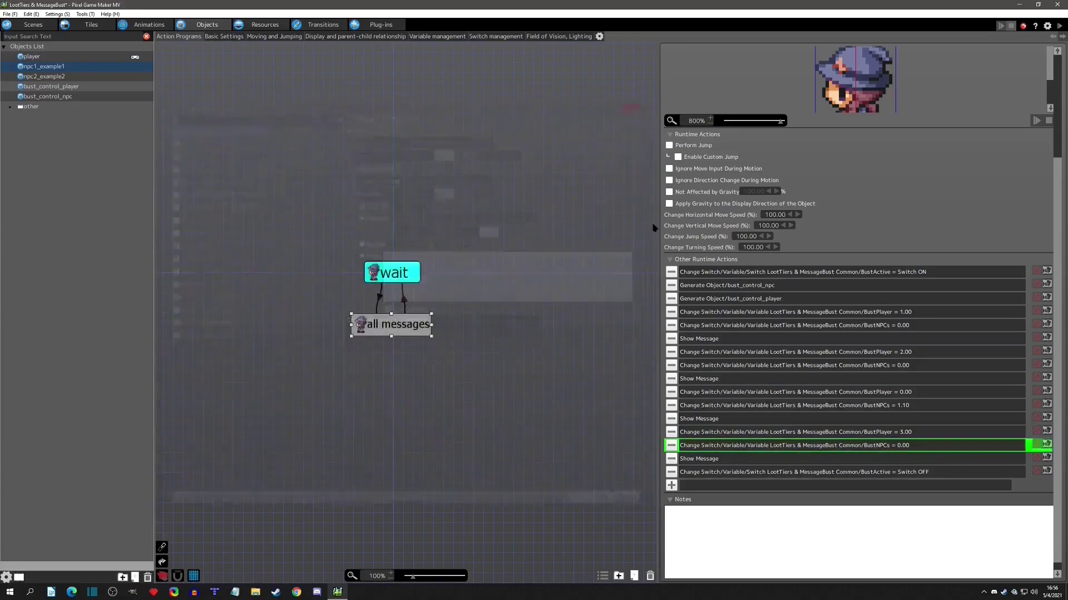
double_click(707, 459)
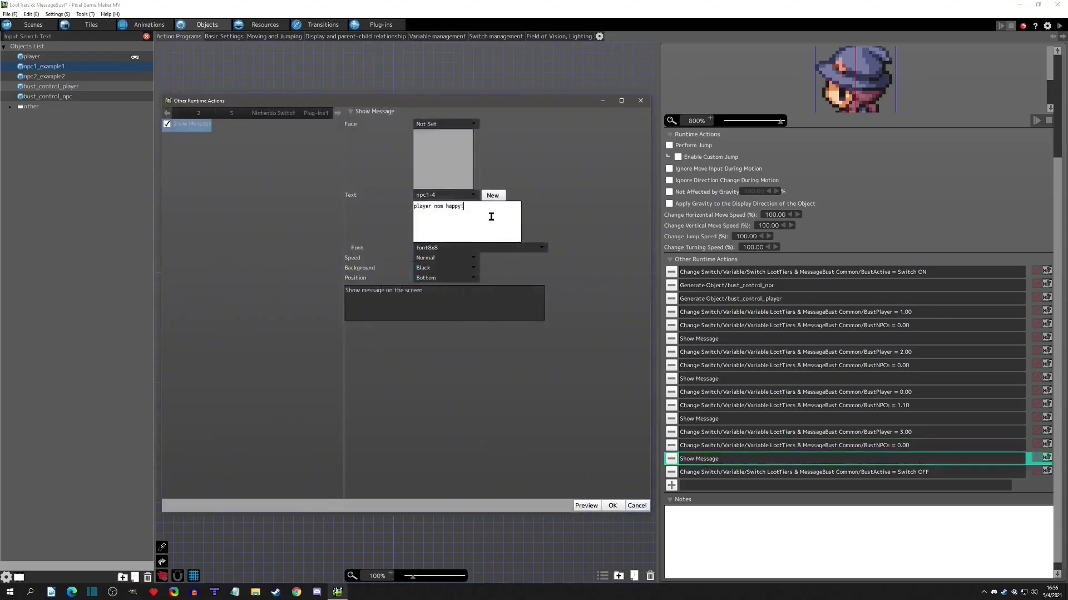
click(640, 101)
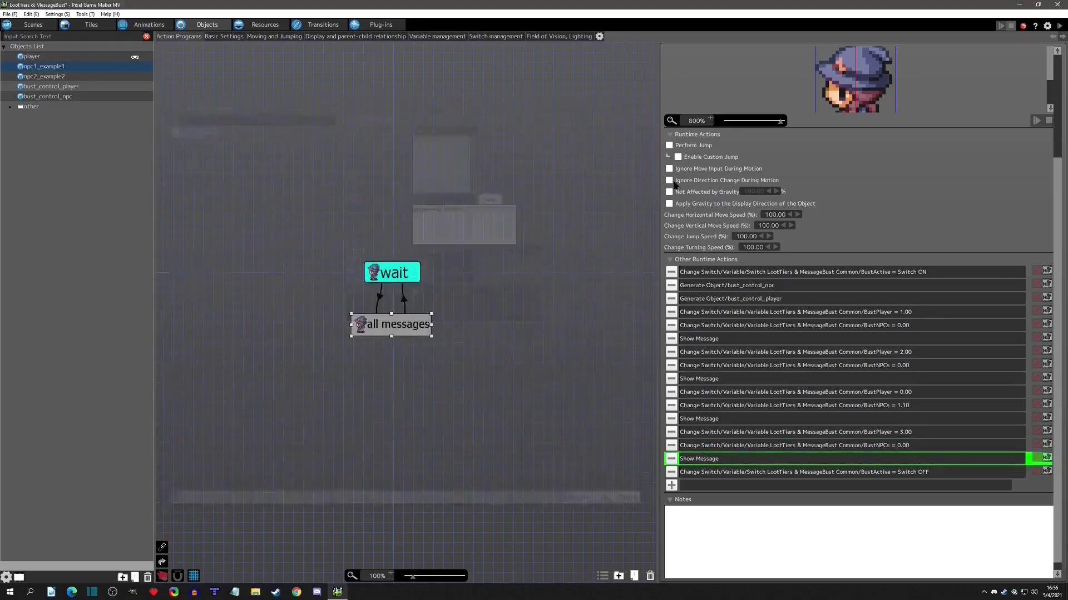
- Review how the last Show Message is followed by the closing BustActive switch change in all messages
click(793, 474)
click(716, 463)
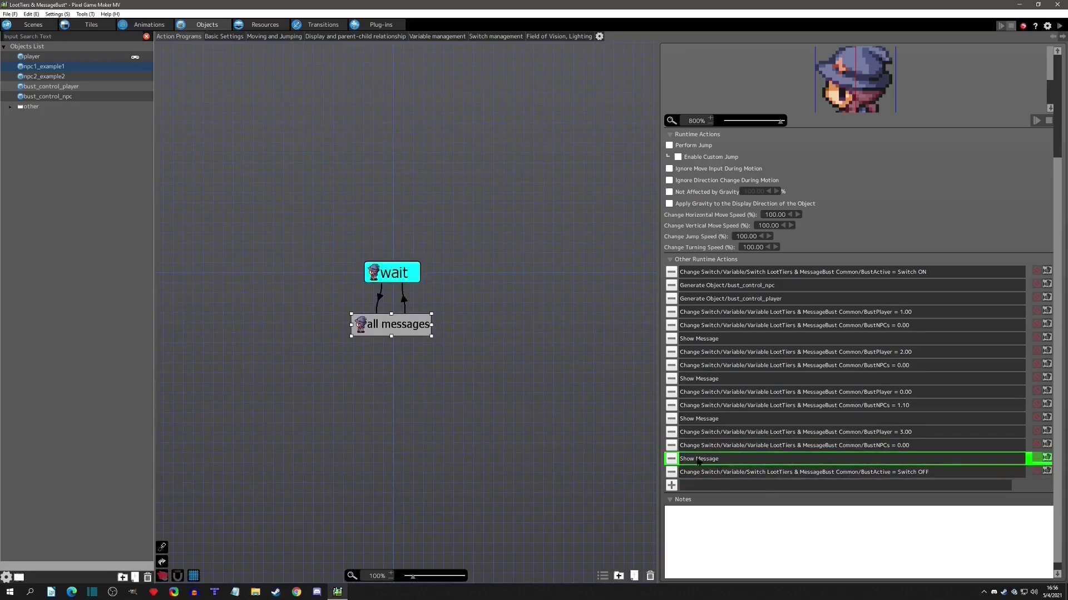
click(741, 475)
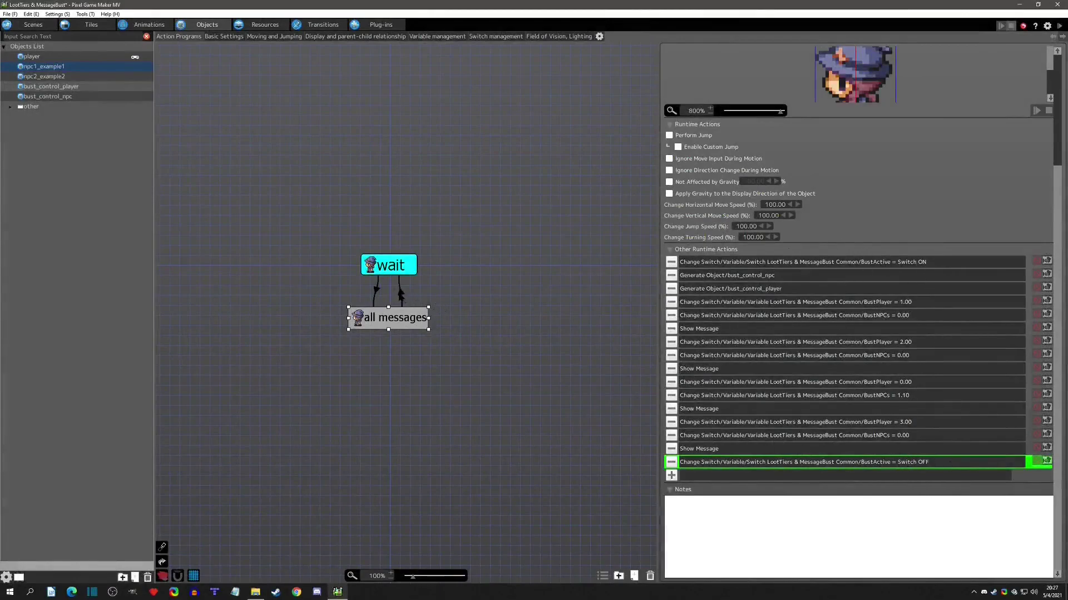
- Inspect the condition on the link from all messages back to wait
click(401, 293)
double_click(702, 205)
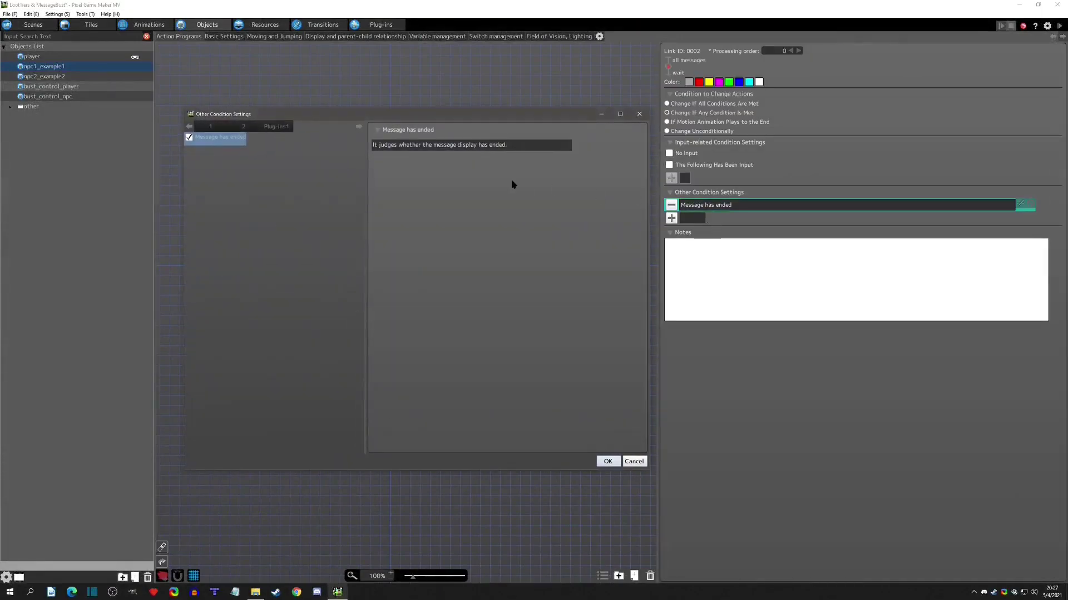
click(638, 114)
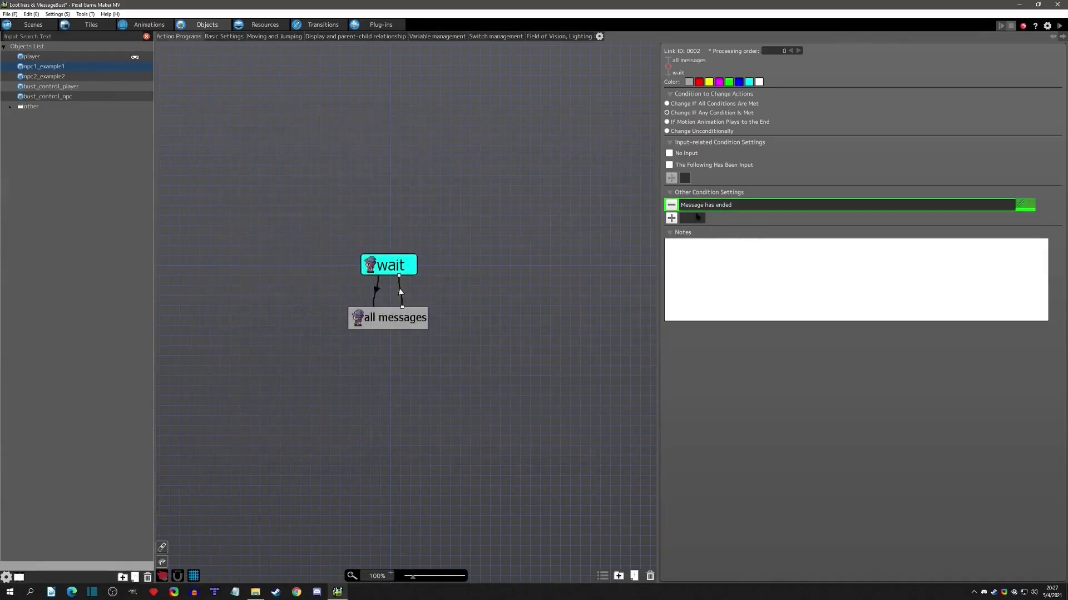
- Inspect the opening and closing BustActive switch changes and the first two Show Message actions in npc1_example1's all messages action
click(421, 322)
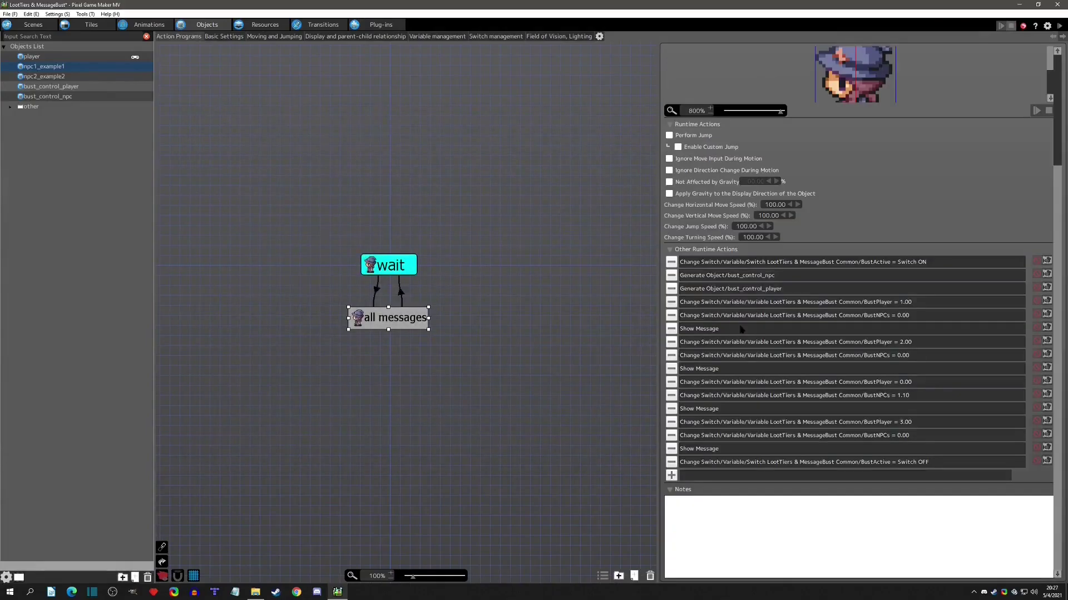
click(748, 266)
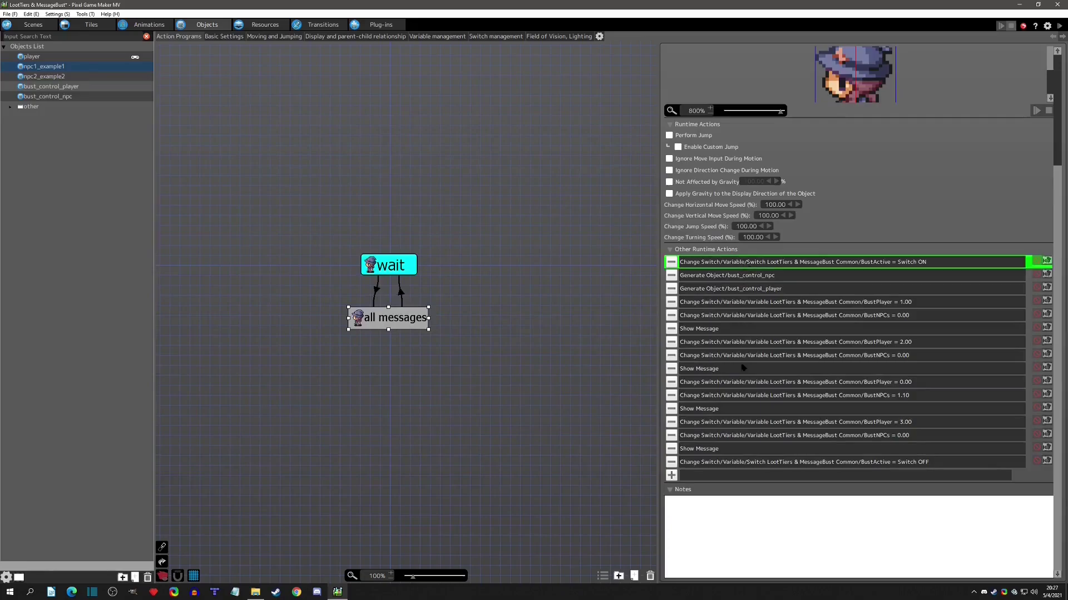
click(741, 464)
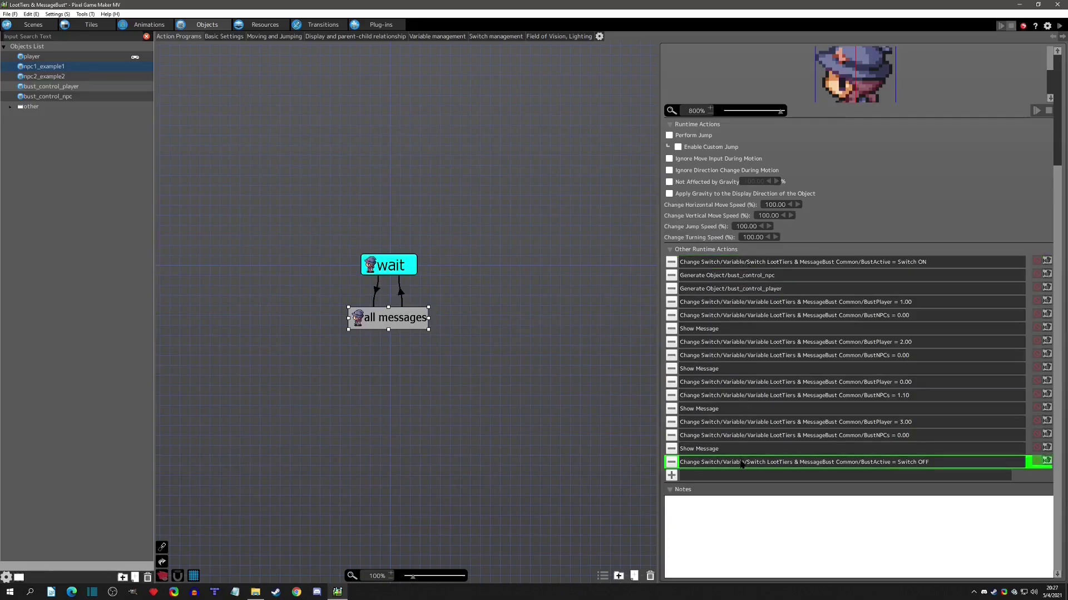
click(713, 329)
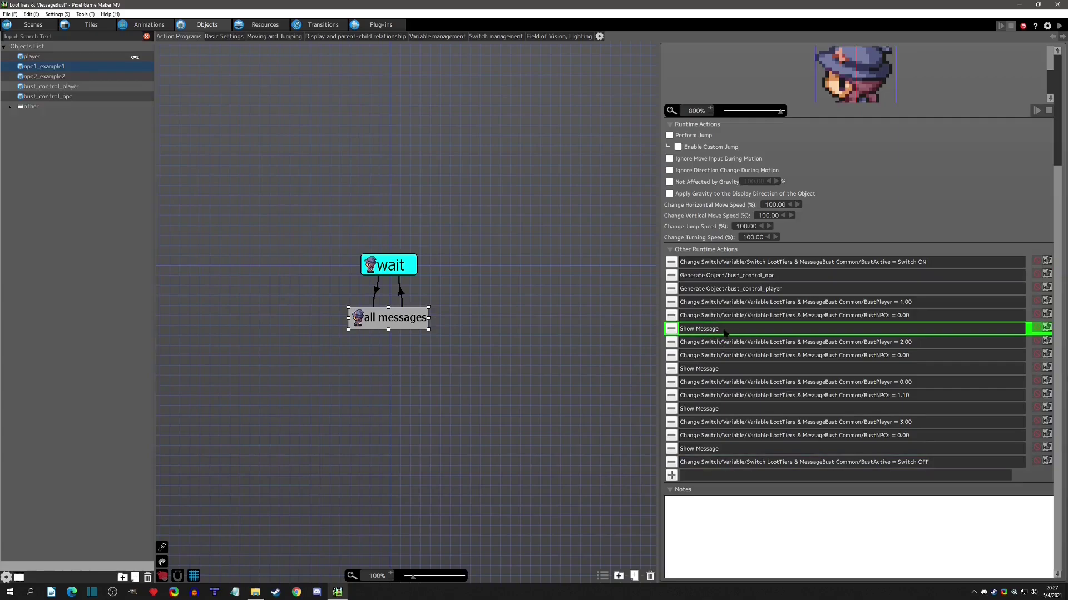
click(723, 341)
click(723, 356)
click(713, 369)
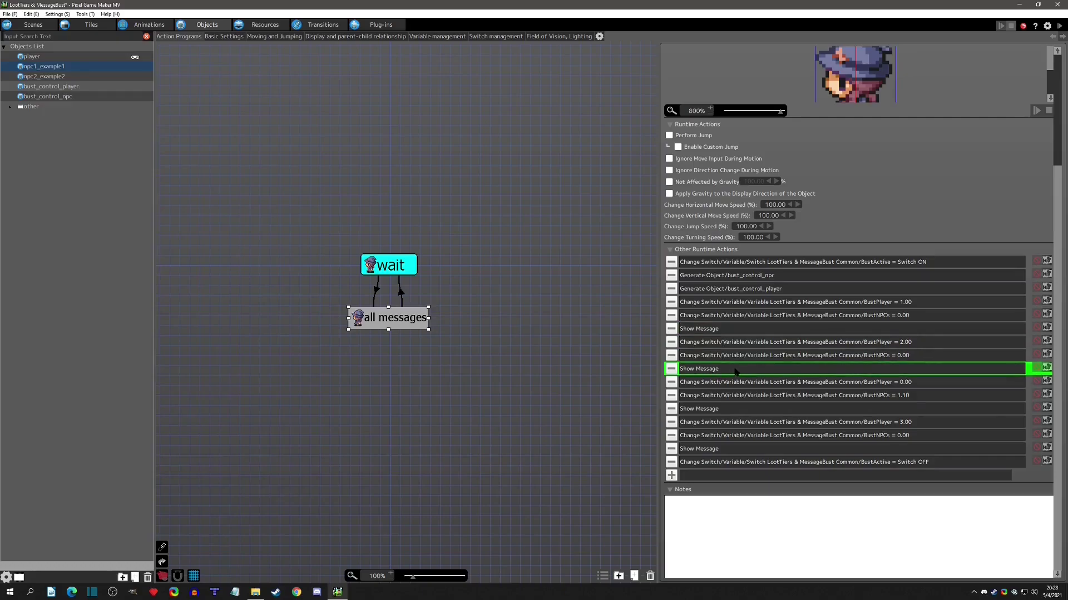
- Add a 1-second Wait targeting This Runtime Action to all messages and place it directly before the second Show Message
click(672, 476)
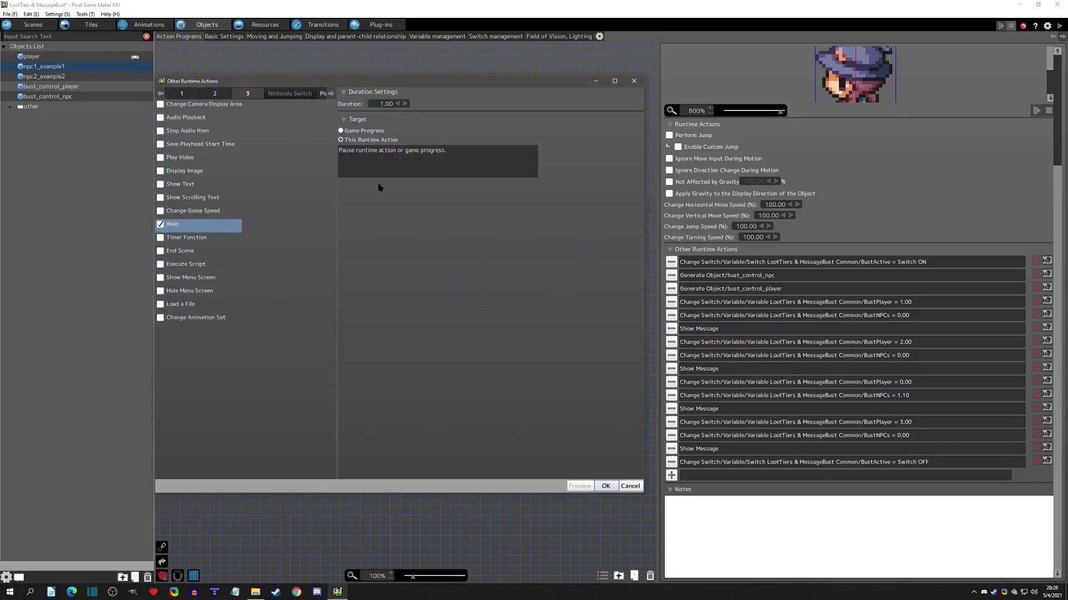
click(605, 486)
drag(708, 476, 713, 367)
click(713, 332)
click(717, 383)
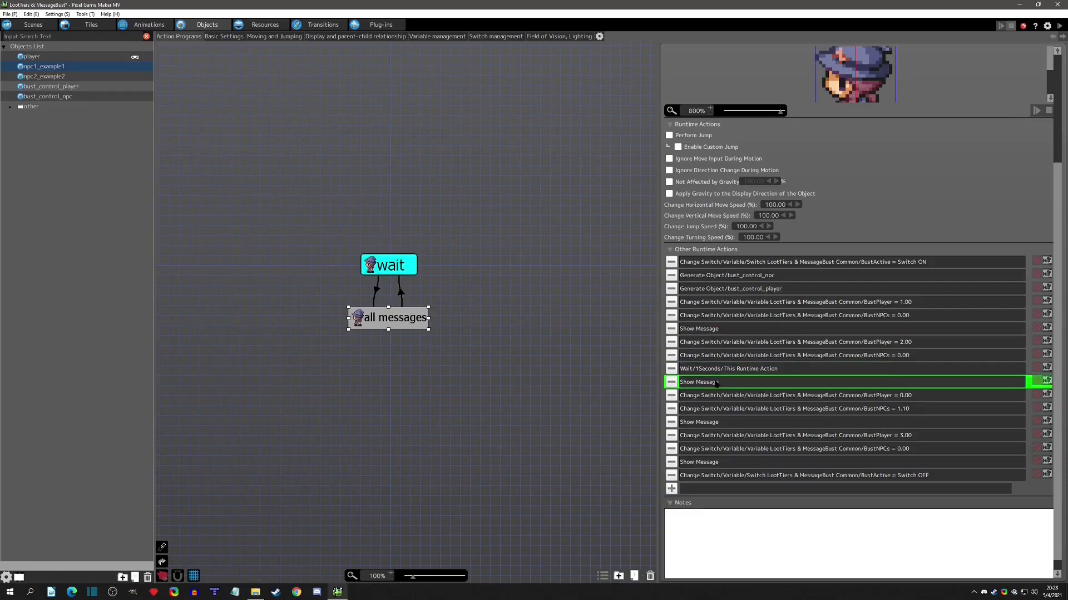
click(744, 369)
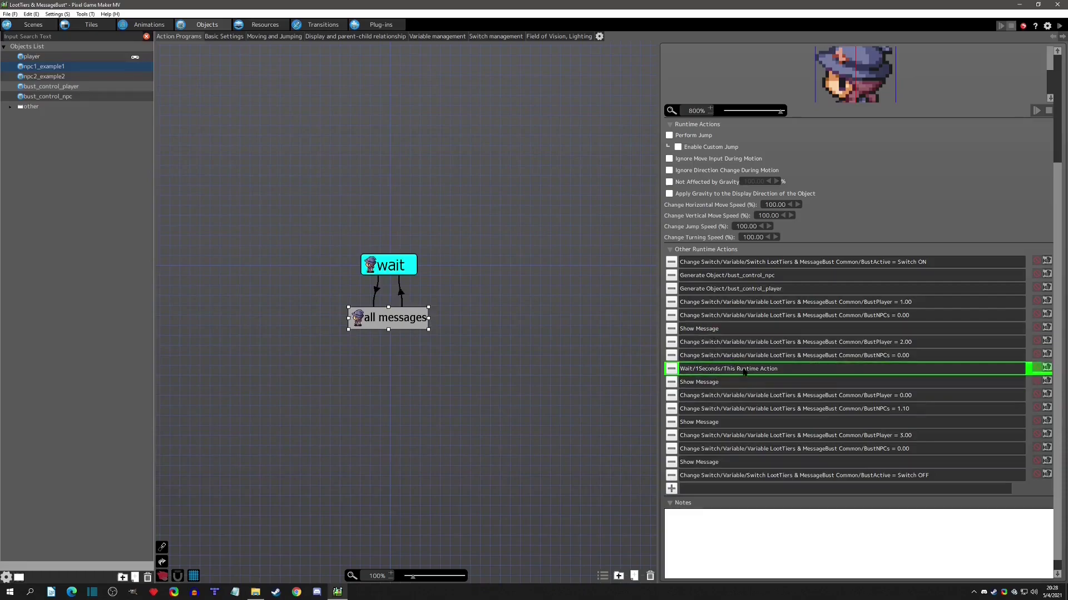
- Review the condition on the link from all messages to wait alongside the closing BustActive switch-off action in all messages
click(400, 292)
click(714, 207)
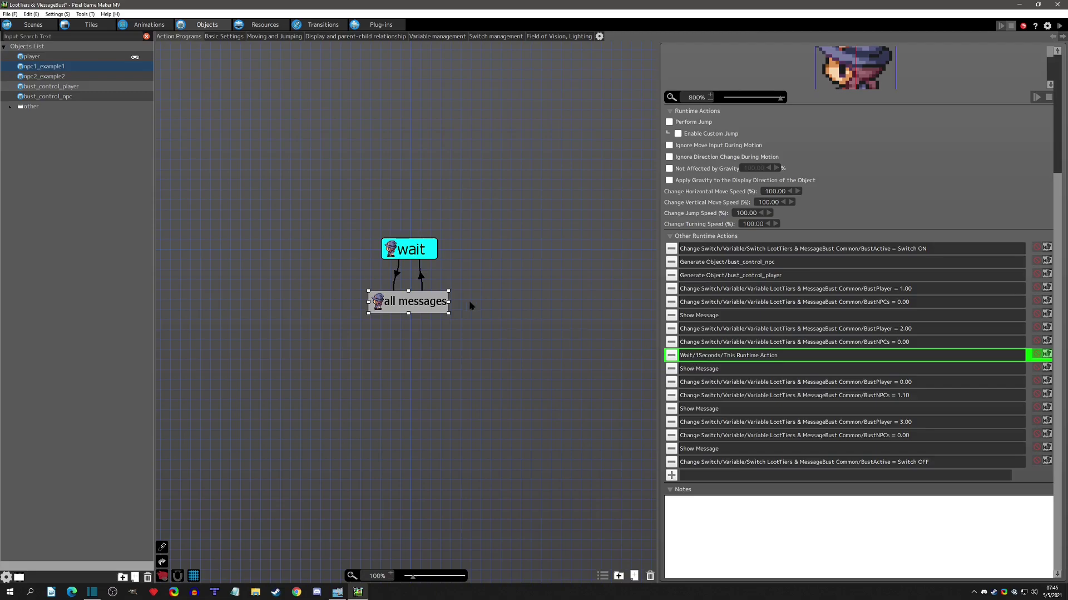
click(420, 276)
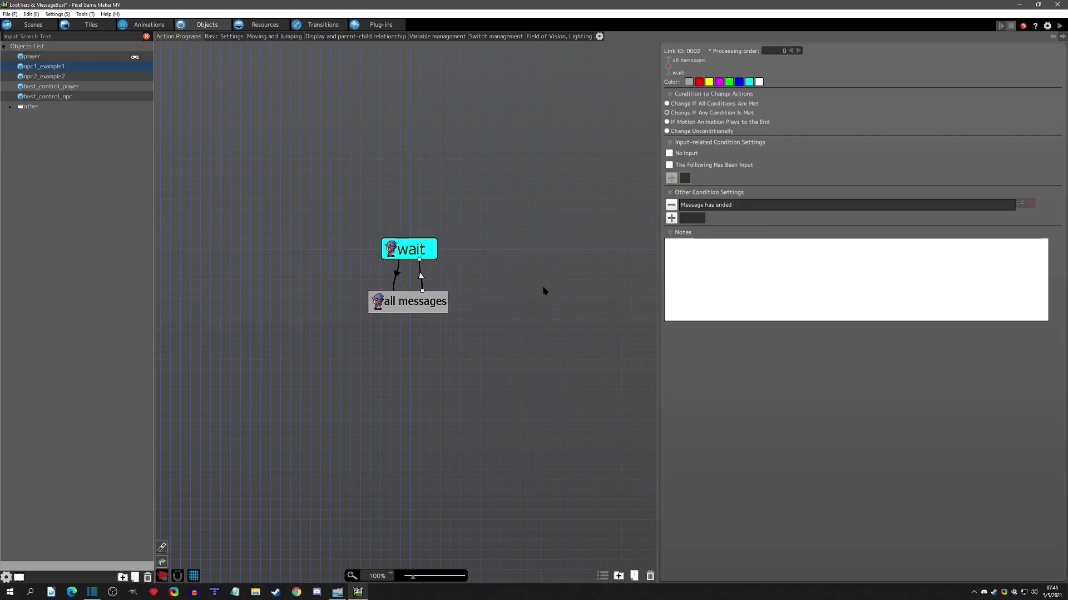
click(401, 300)
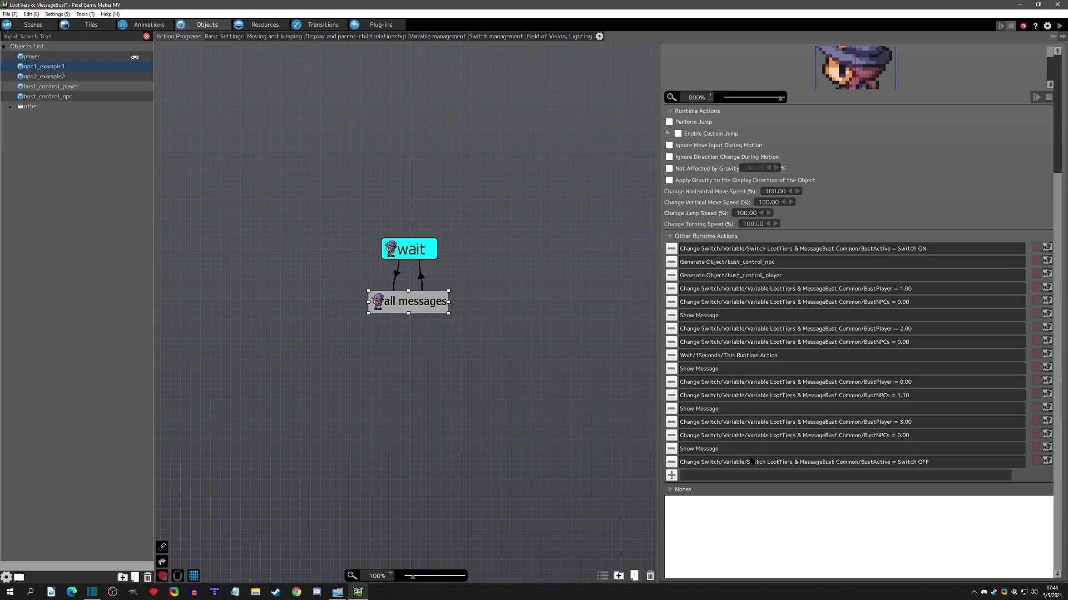
click(777, 466)
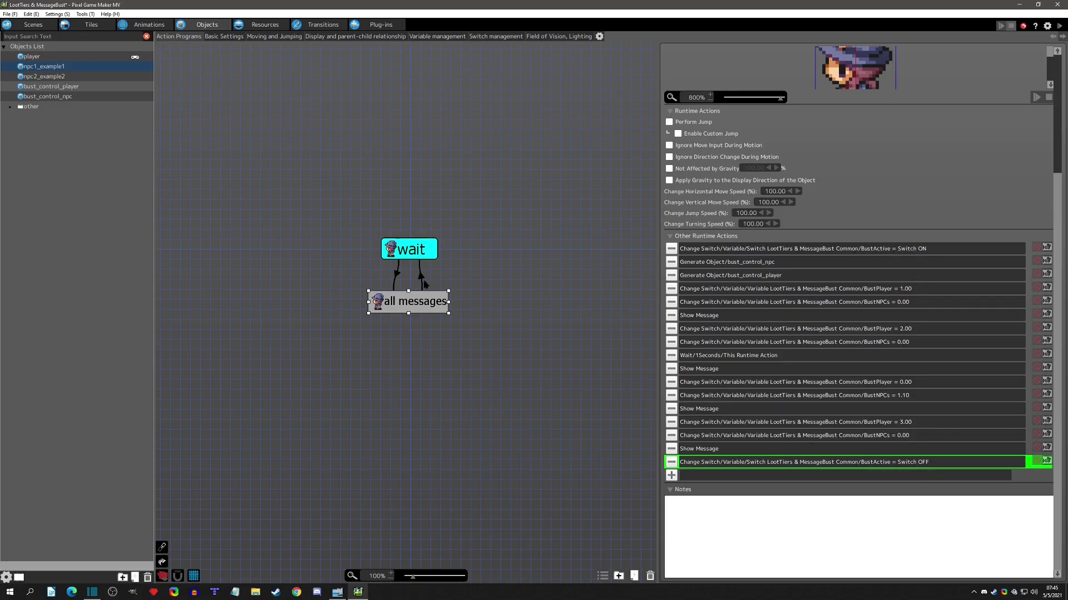
- Replace the Message has ended condition on the link from all messages to wait with a Switch/Variable Changes condition on BustActive
click(422, 286)
click(421, 277)
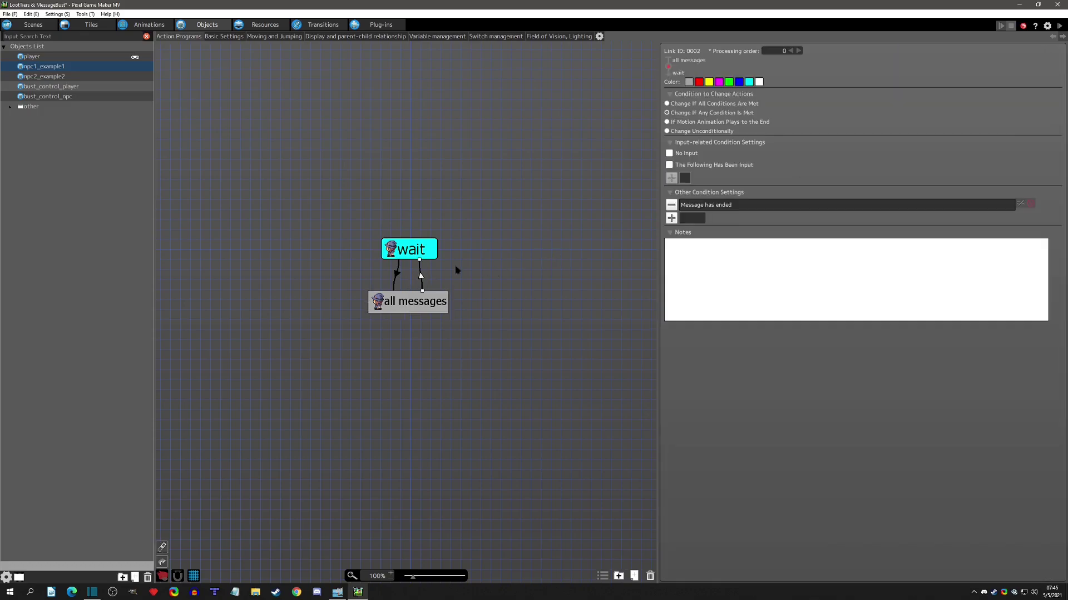
click(675, 206)
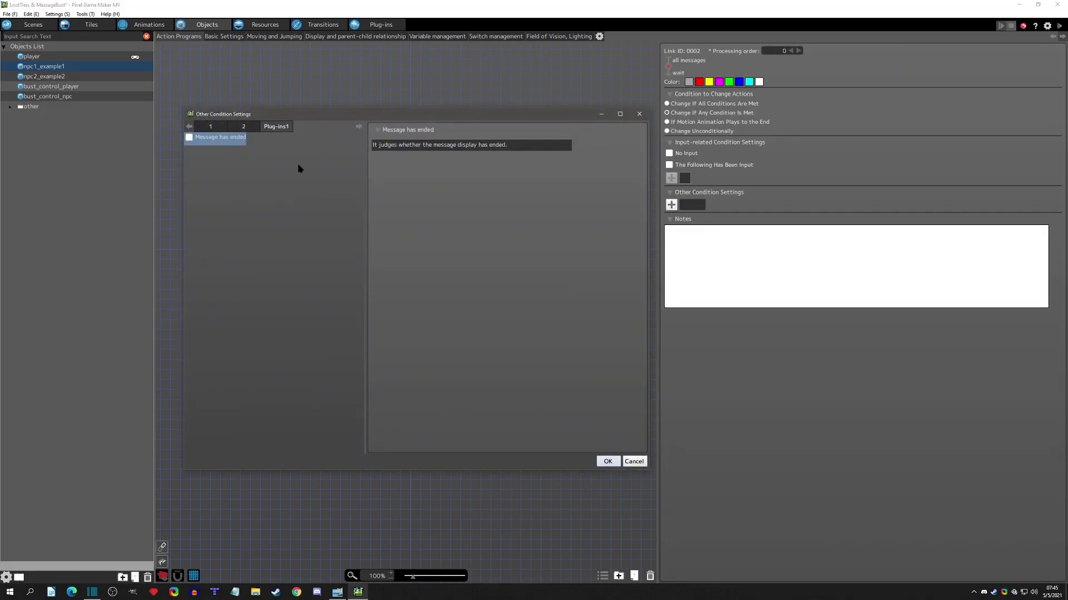
click(189, 231)
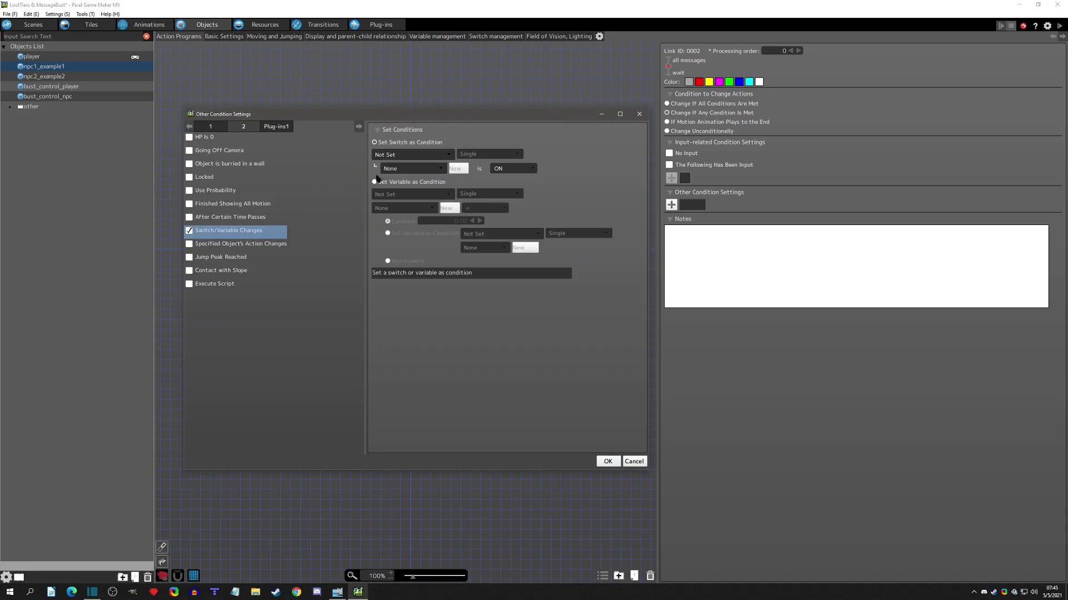
click(415, 156)
click(417, 186)
click(420, 169)
click(422, 184)
click(520, 168)
click(517, 192)
click(607, 462)
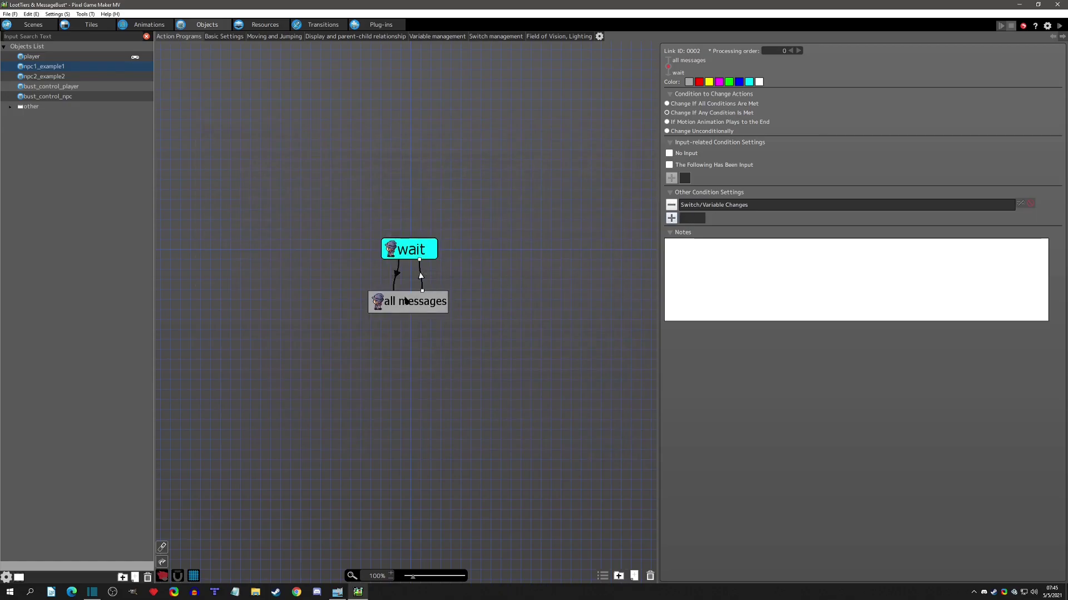
- Rename the project switch BustActive to DialogueActive in the switch resources
click(408, 301)
scroll(782, 469, down, 2)
scroll(781, 468, down, 2)
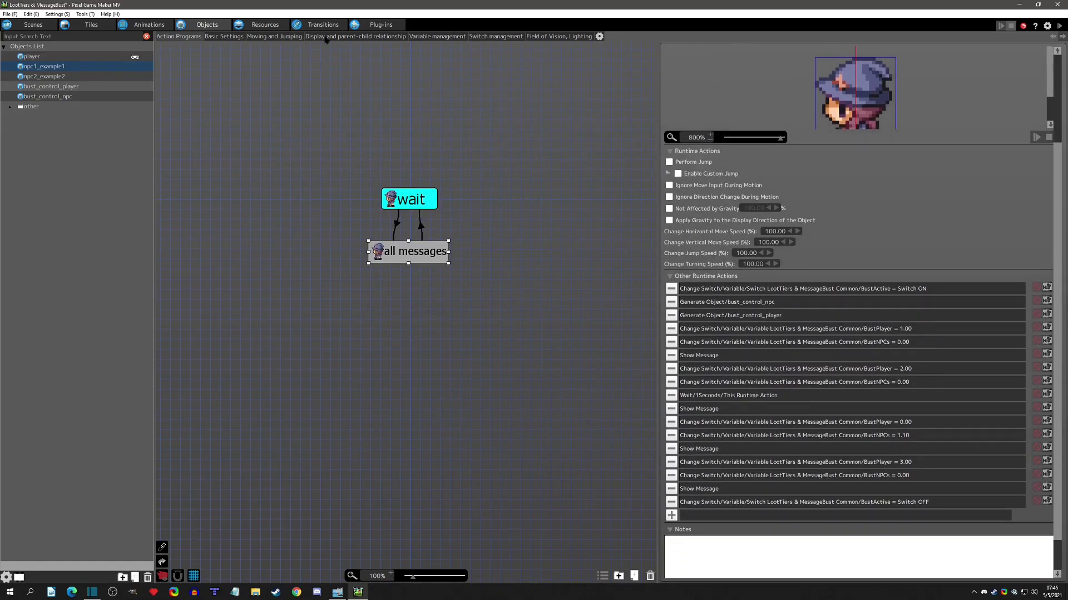
click(265, 25)
click(314, 37)
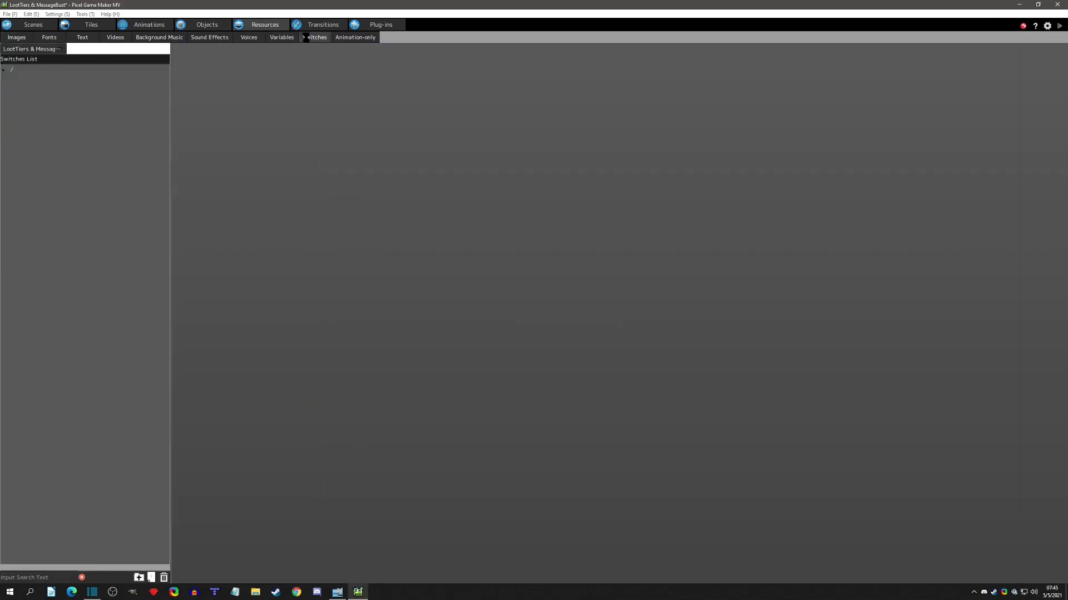
click(32, 80)
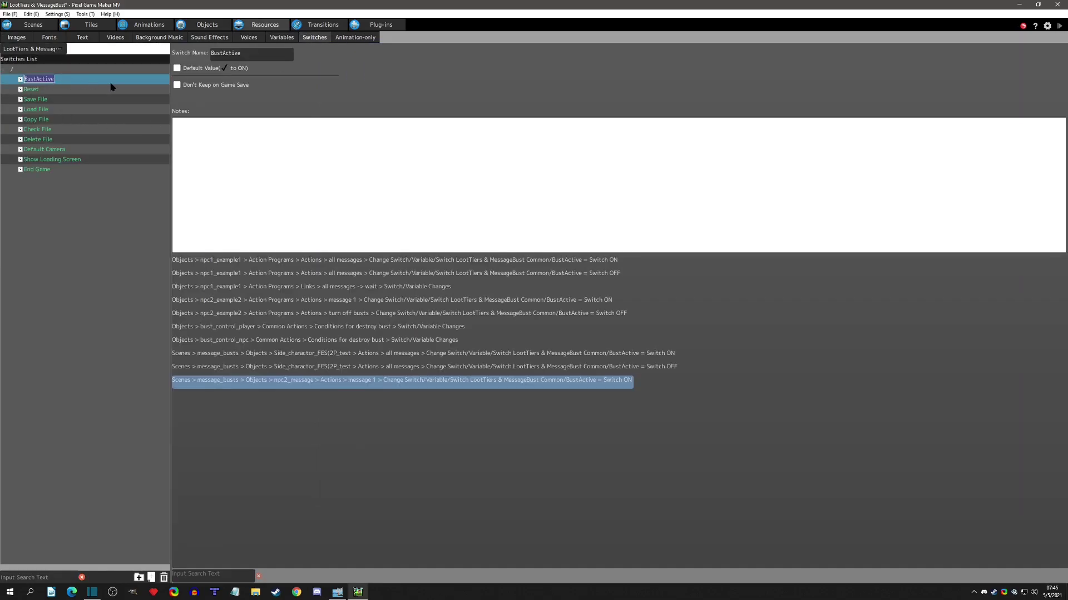
text(DialogueActive)
key(Return)
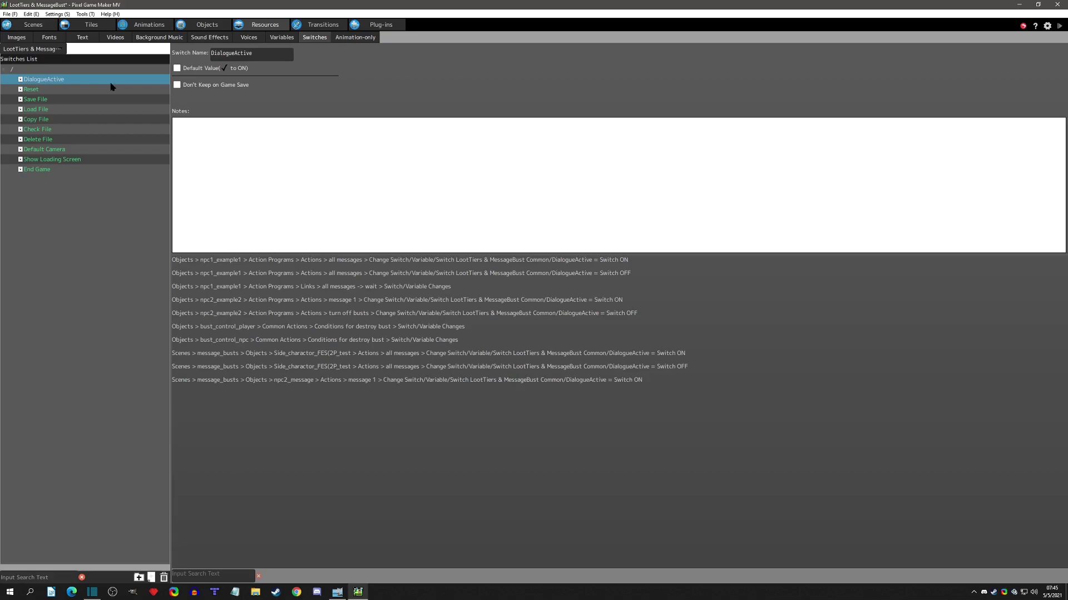
- Check the DialogueActive ON and OFF changes in all messages and the switch condition on its link back to wait
click(206, 25)
click(897, 288)
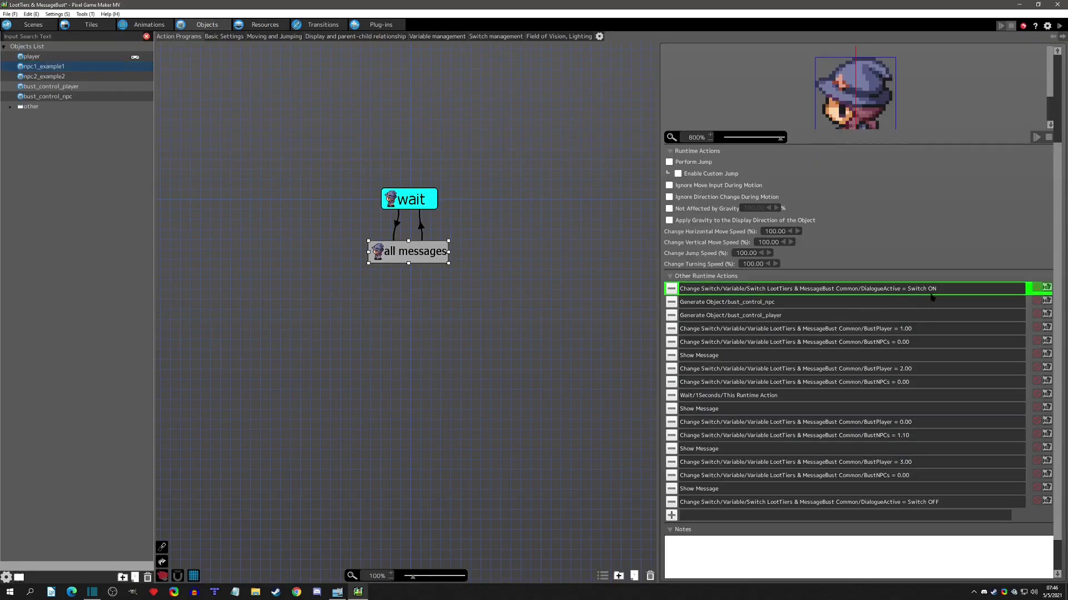
click(892, 504)
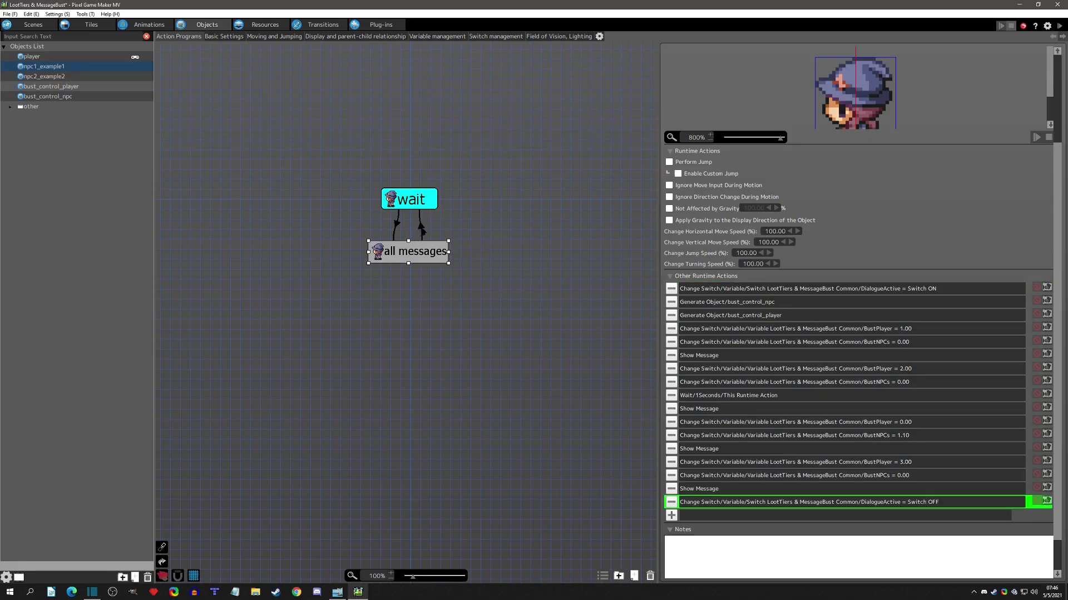
click(421, 228)
click(749, 206)
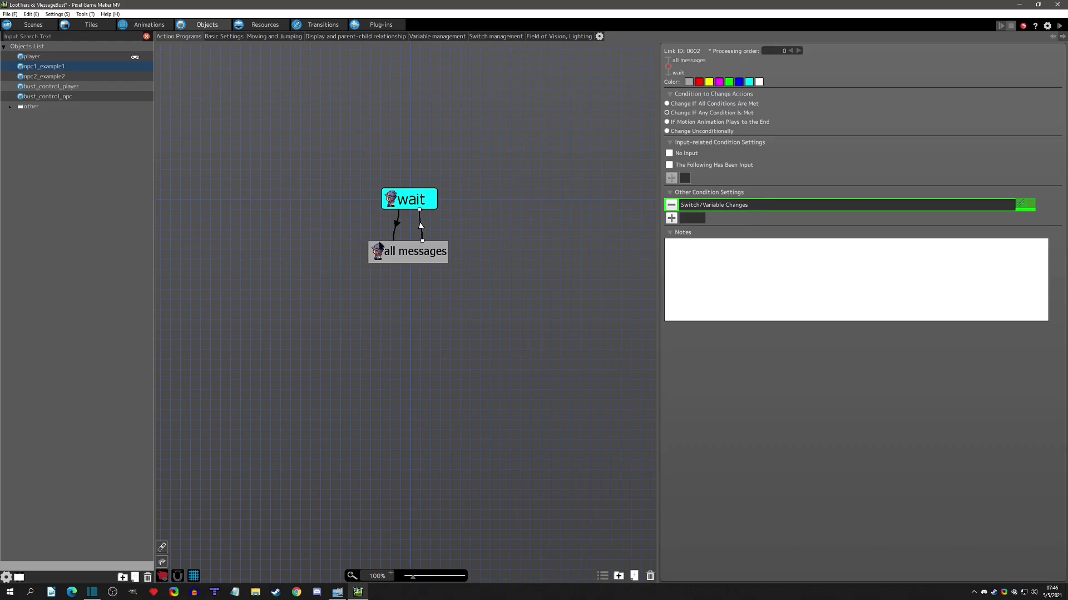
- Inspect the first Show Message action in npc1_example1's all messages action
click(380, 244)
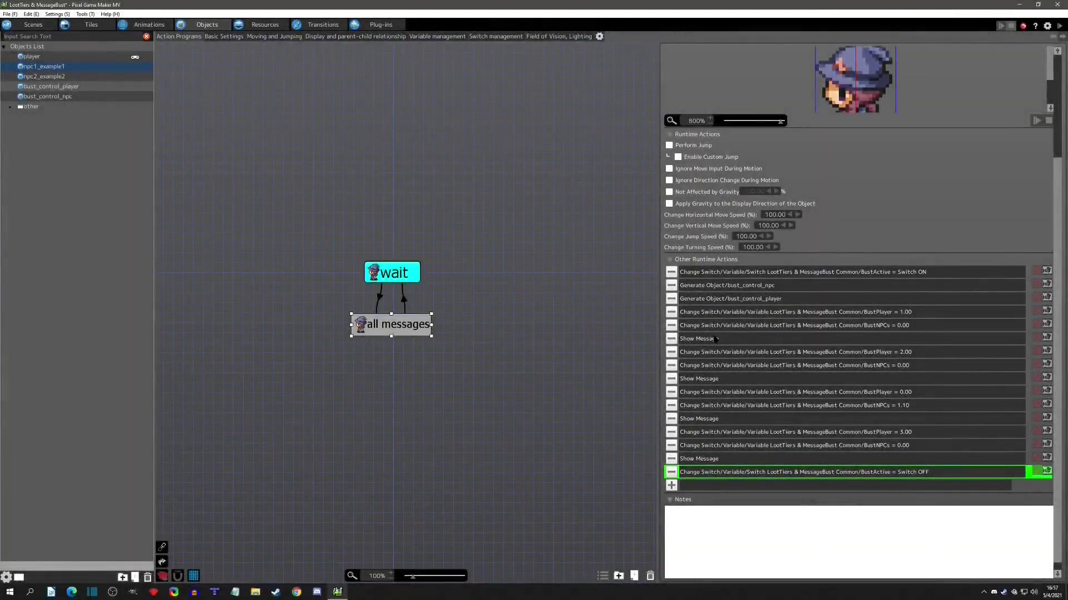
click(716, 339)
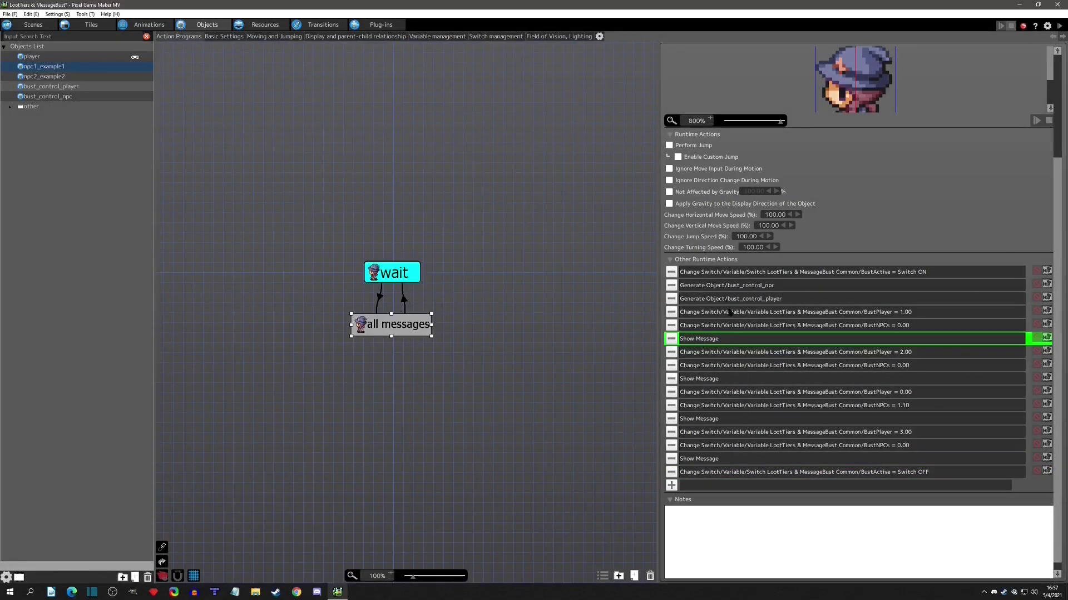
double_click(781, 340)
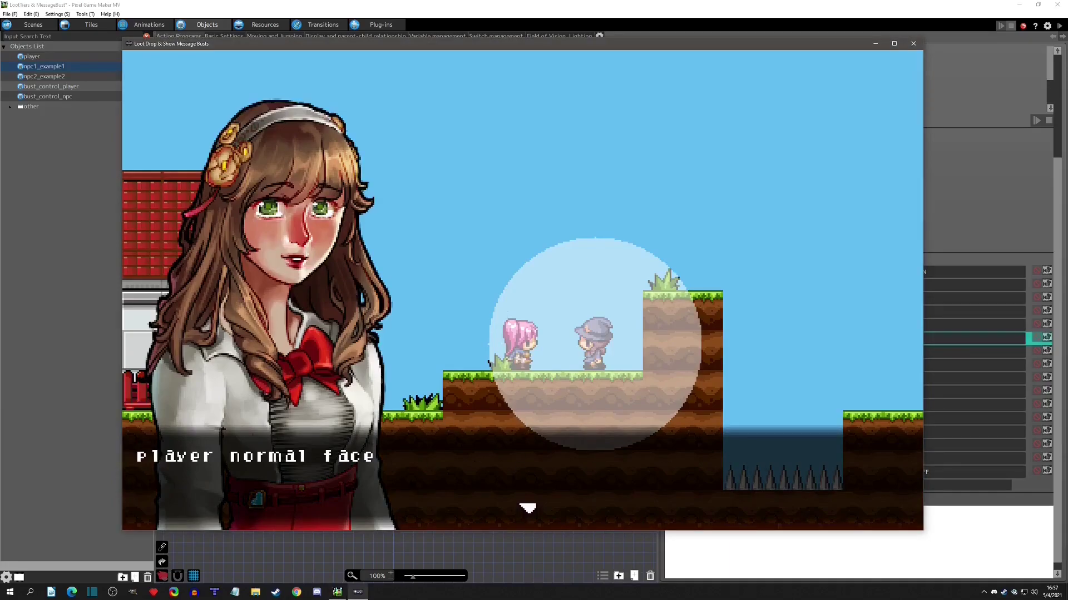
- Play through the first NPC's bust dialogue in the test play and move the player across the spikes toward the green NPC
key(Return)
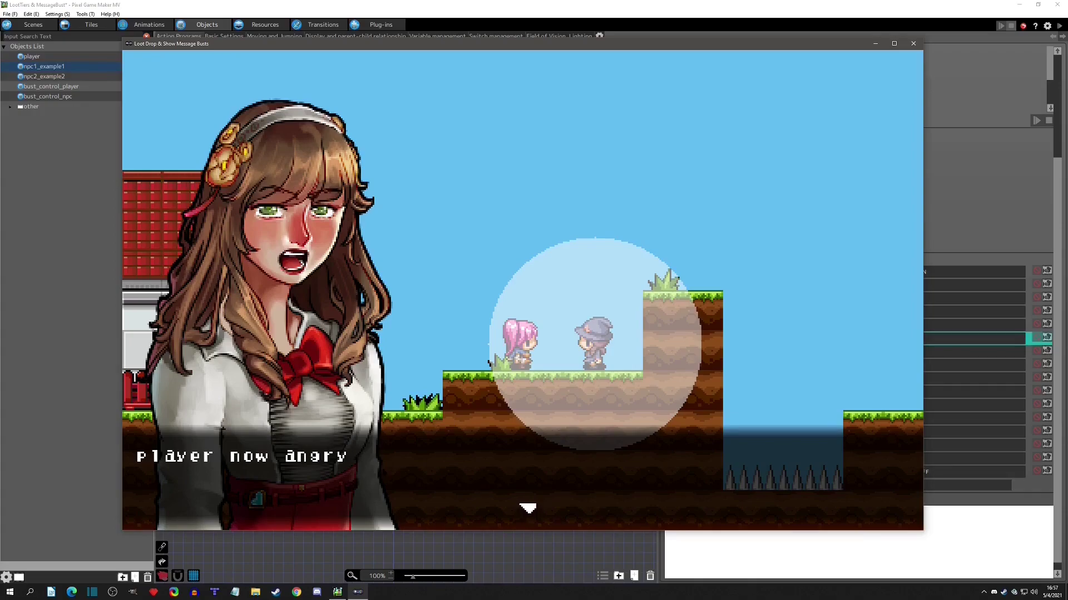
key(Return)
key(Return)
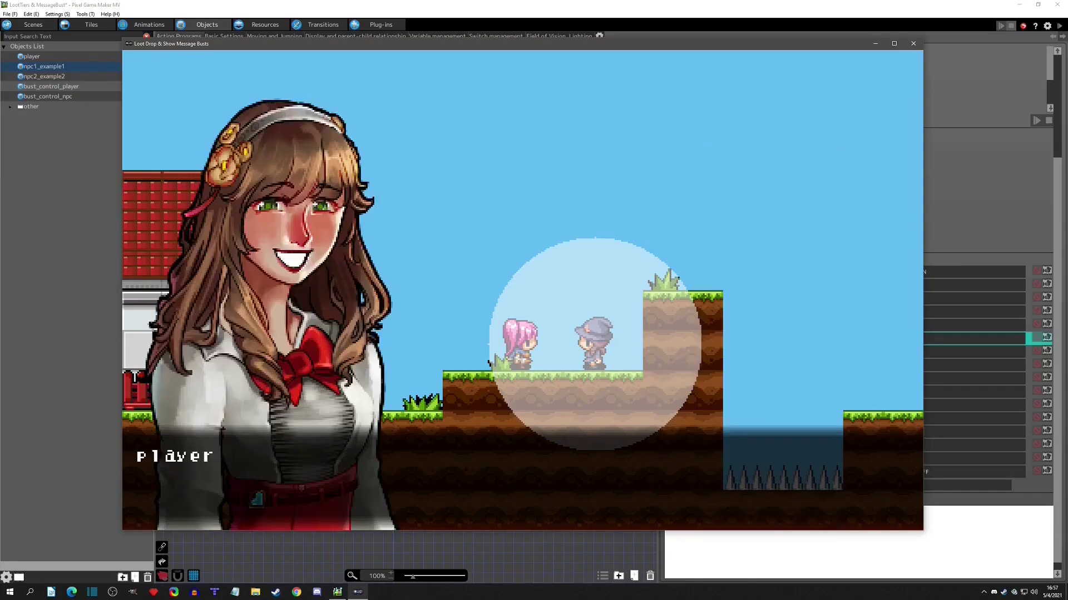
key(Return)
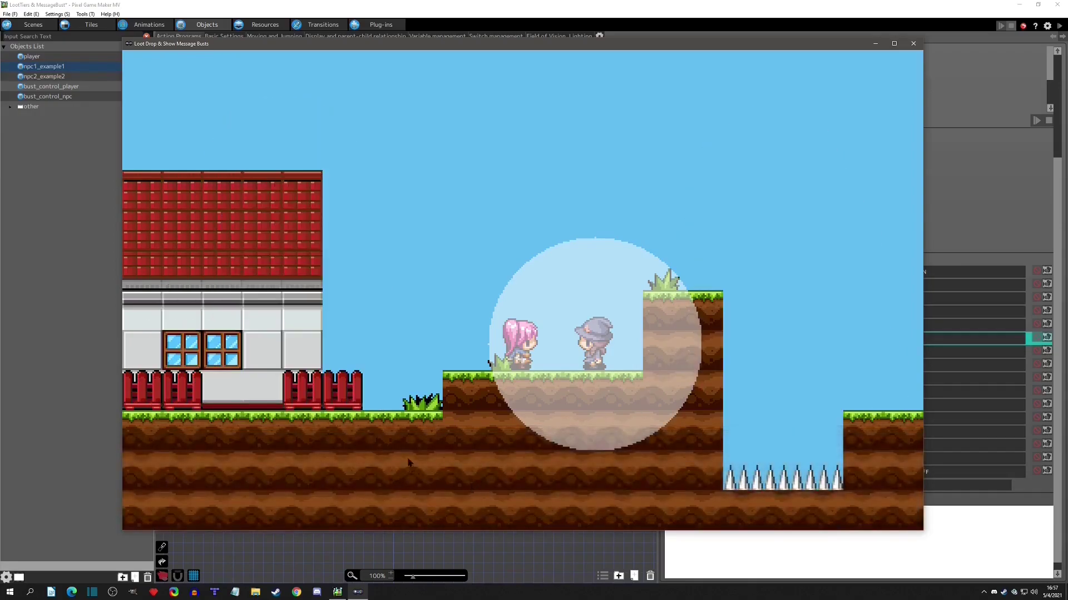
key(Right)
key(z)
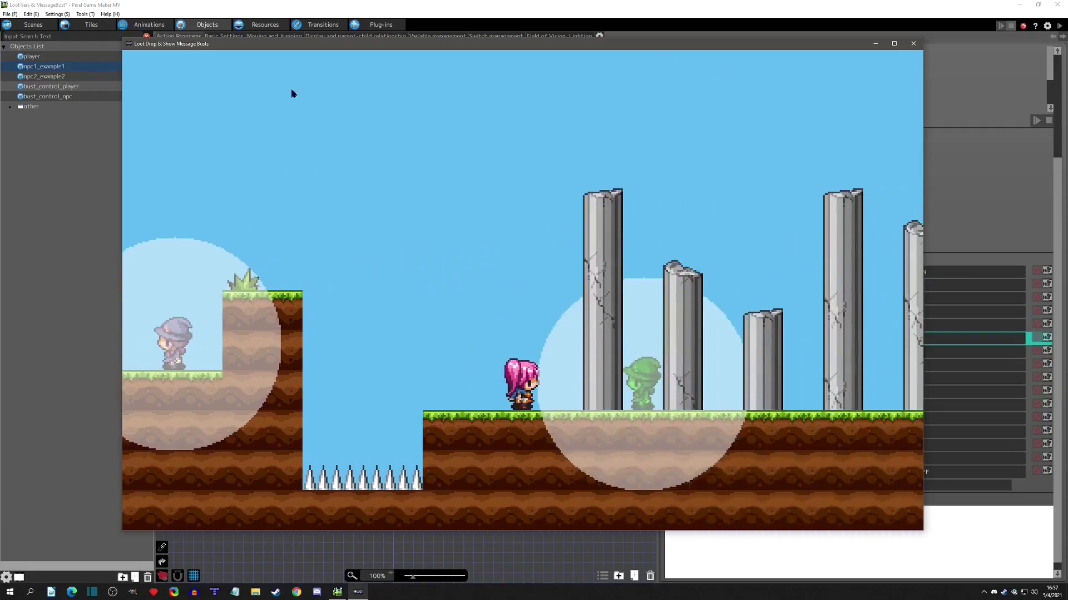
- Inspect the Show Message action in npc2_example2's message 1 and the condition on the link from message 1 to message 2
click(310, 4)
click(56, 76)
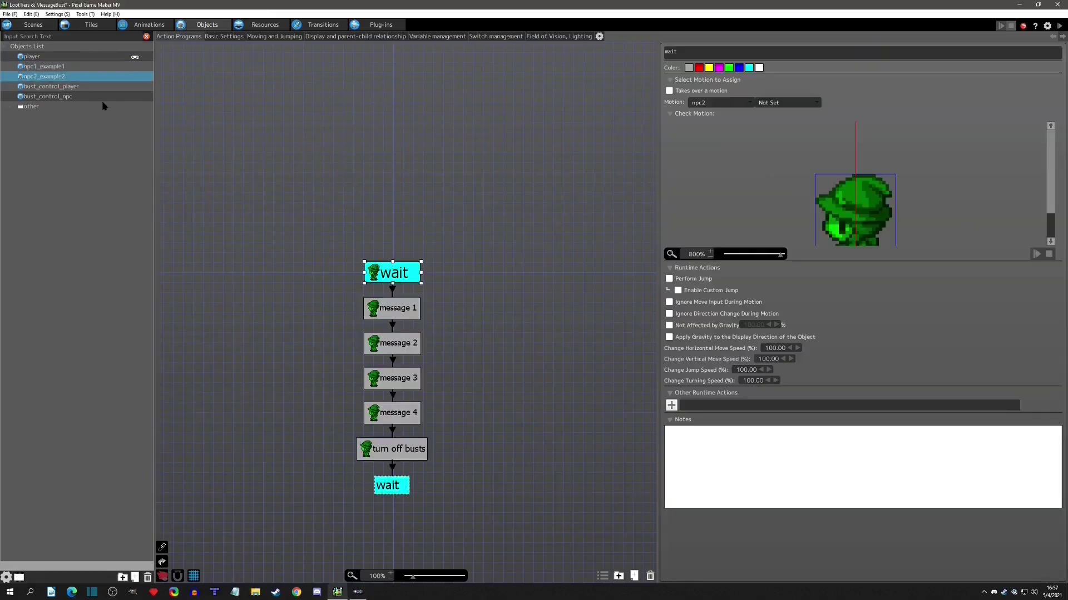
click(716, 476)
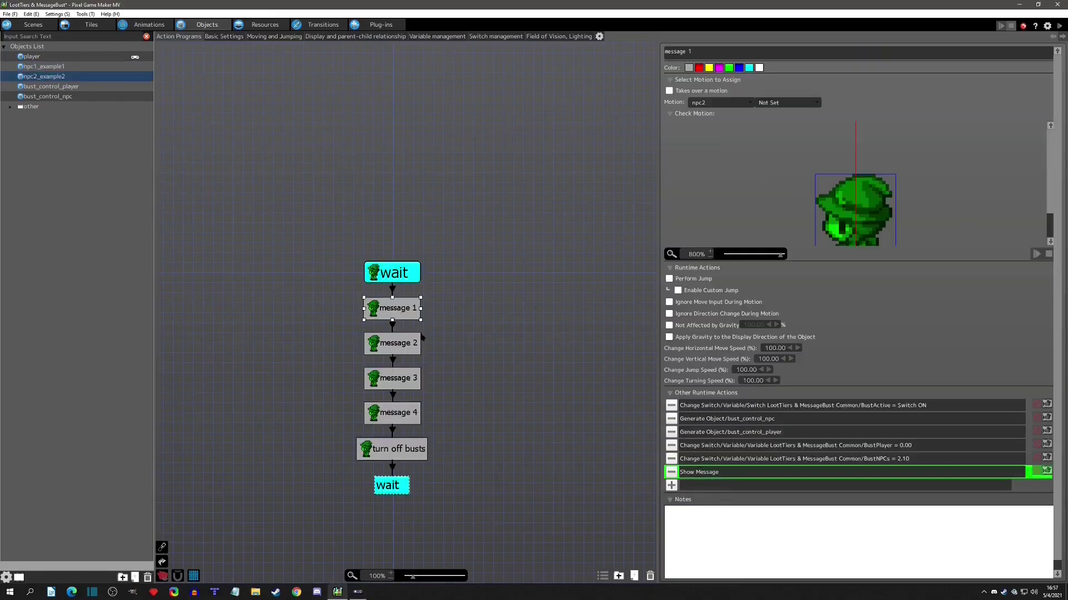
click(393, 327)
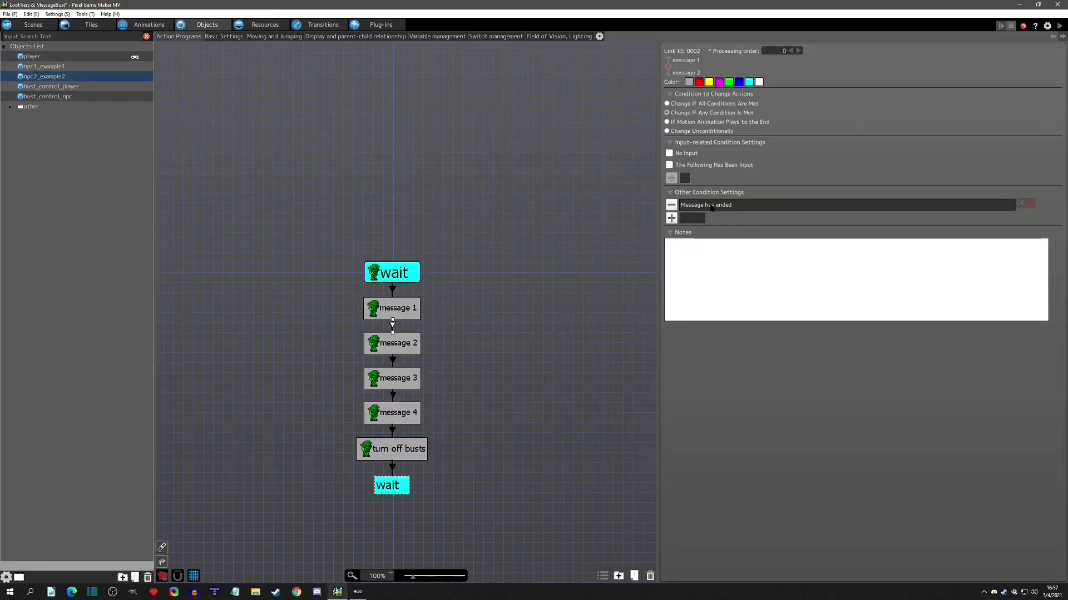
double_click(713, 203)
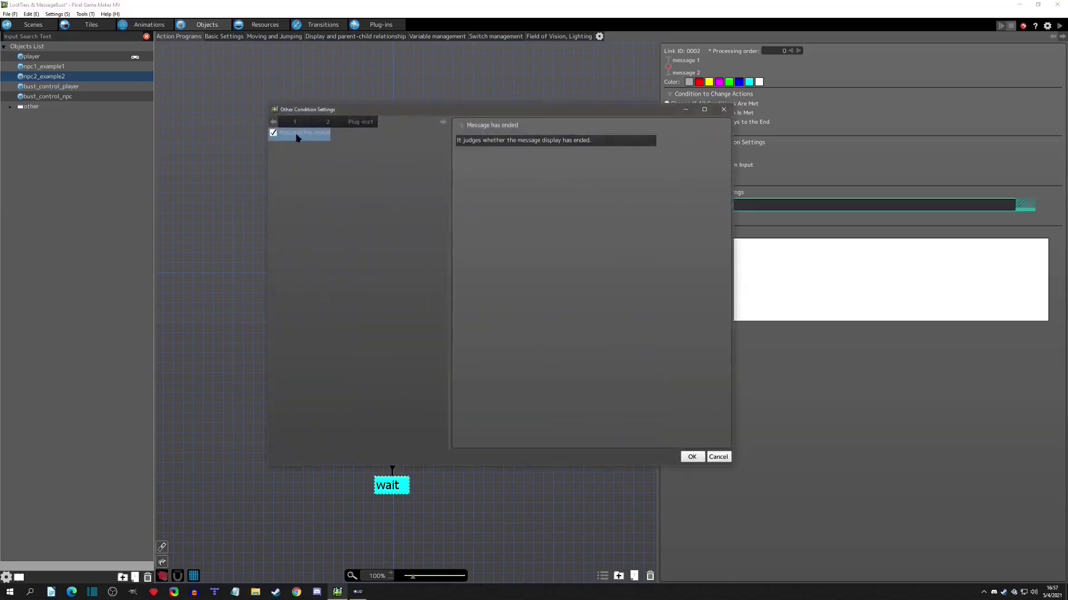
click(723, 109)
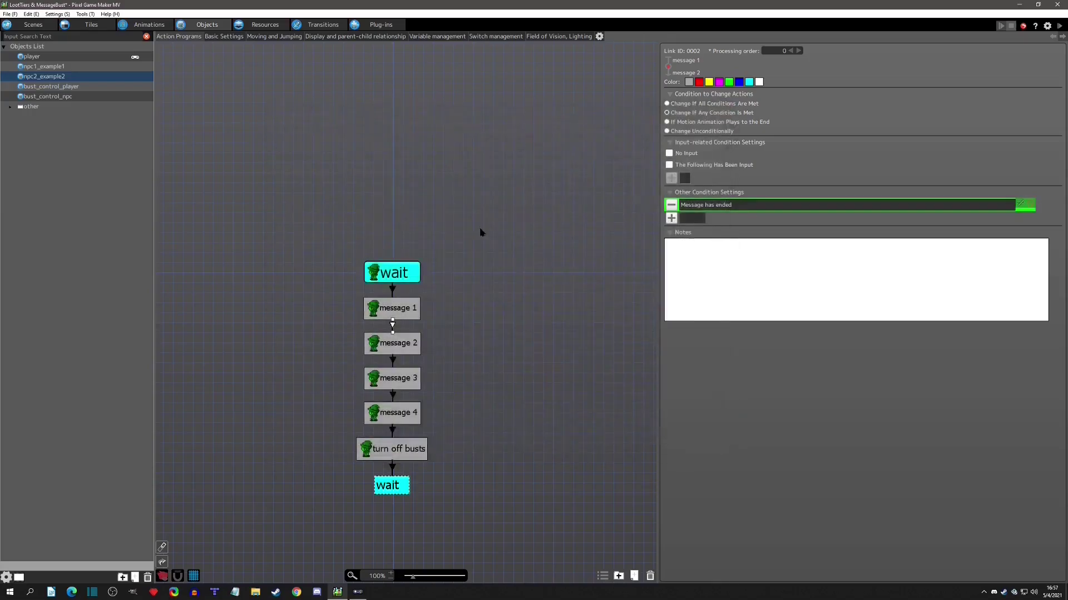
- Inspect the Show Message action in npc2_example2's message 2 and select message 4 to view its runtime actions
click(399, 343)
double_click(701, 435)
click(636, 104)
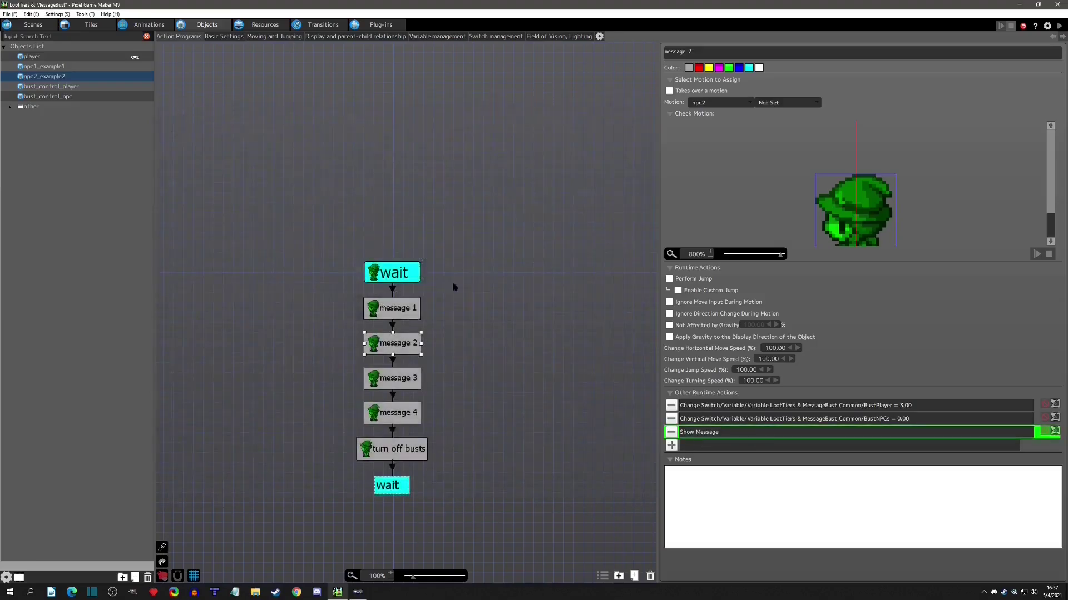
click(399, 413)
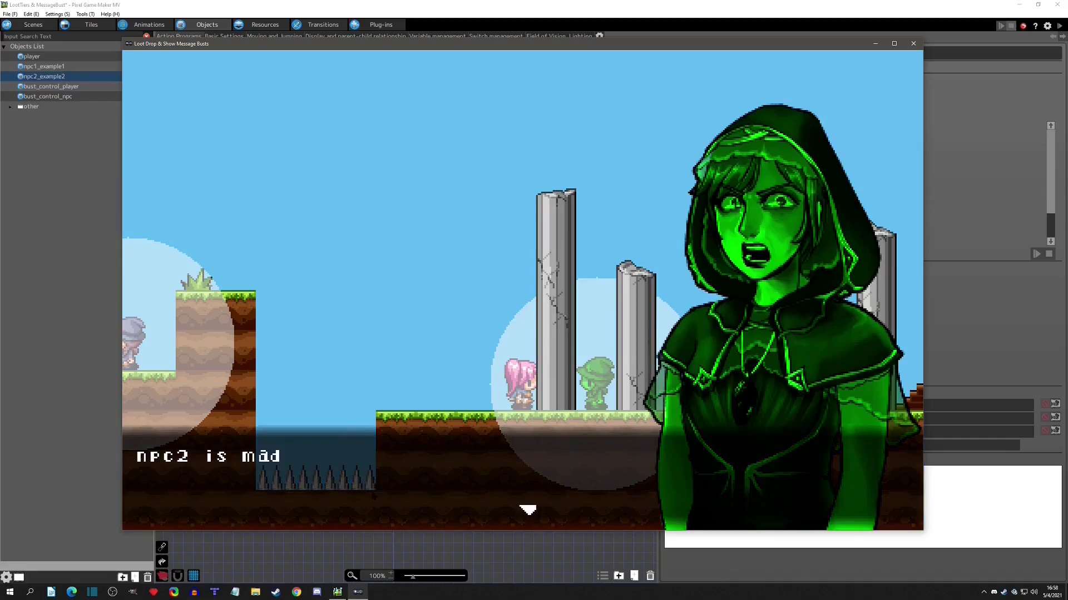
- Play through the green NPC's bust dialogue in the test play and end the test
key(z)
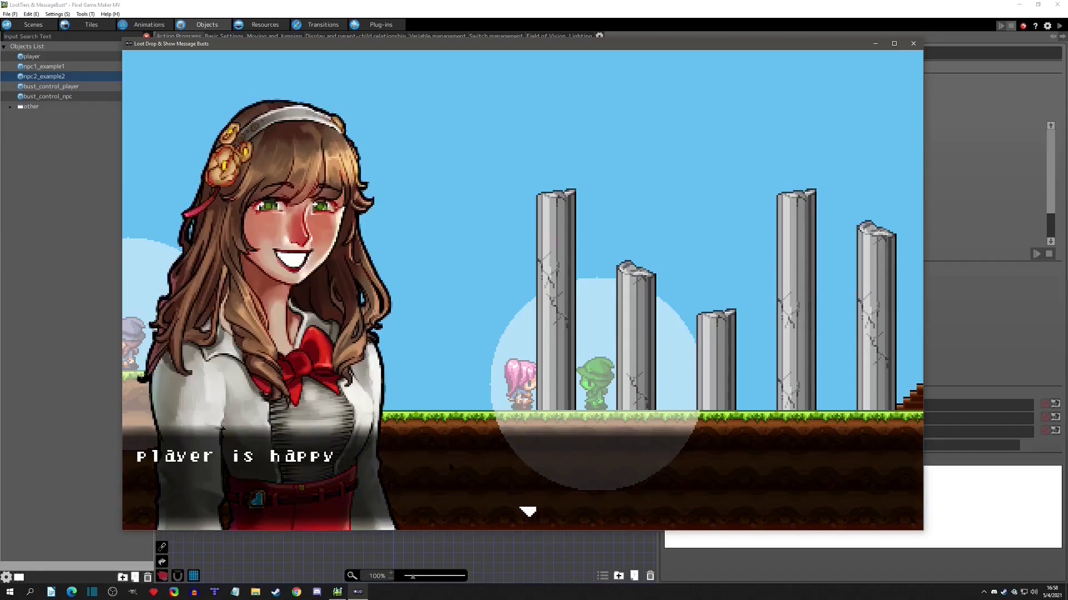
key(z)
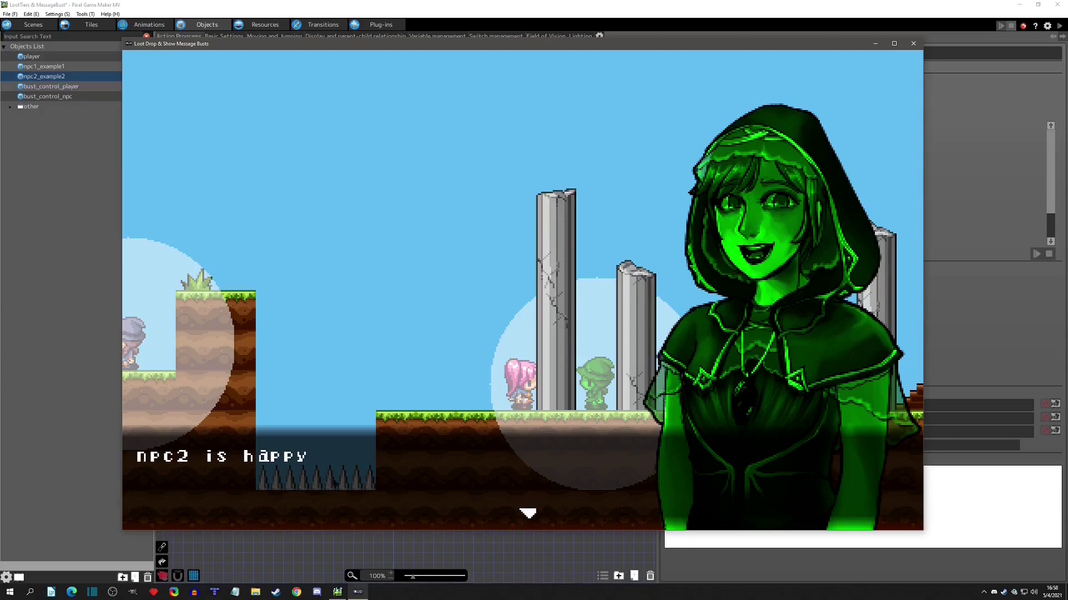
key(z)
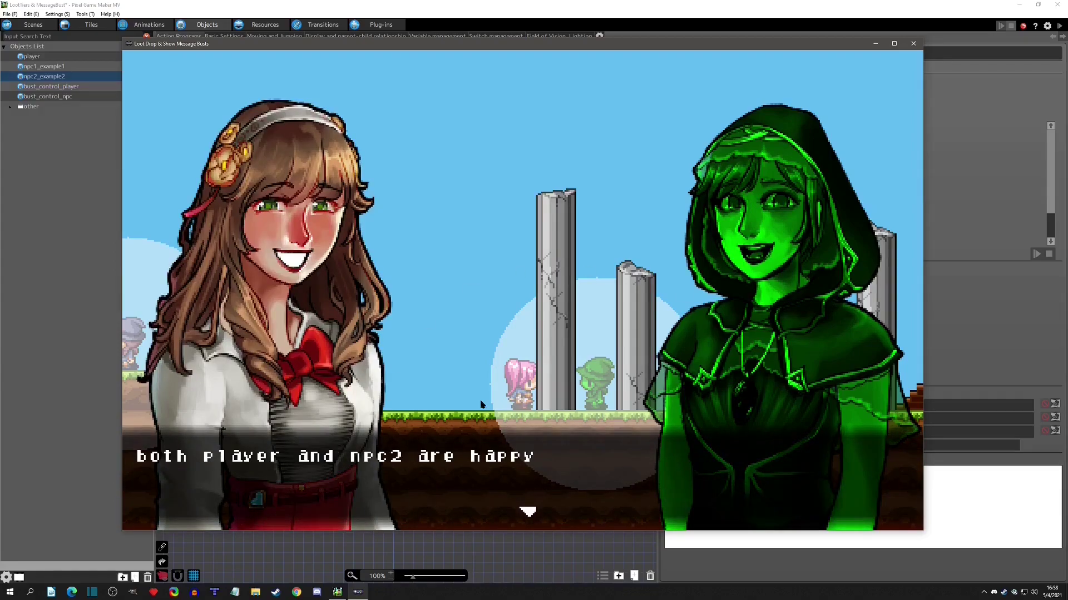
click(912, 44)
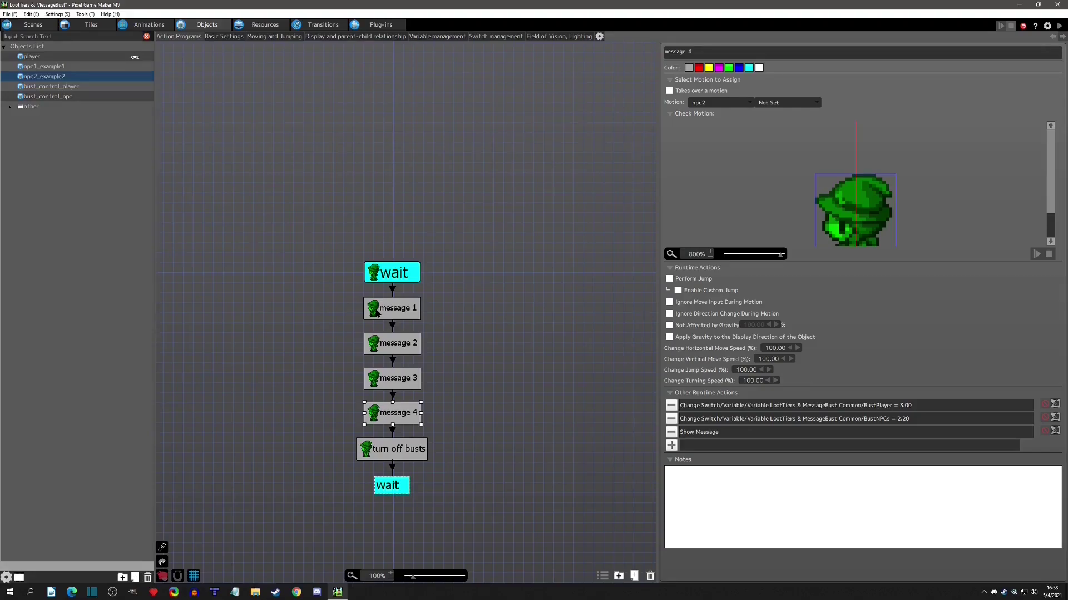
- Compare npc1_example1 with npc2_example2, reviewing message 1's runtime actions and the condition on its link to message 2
click(53, 60)
click(46, 67)
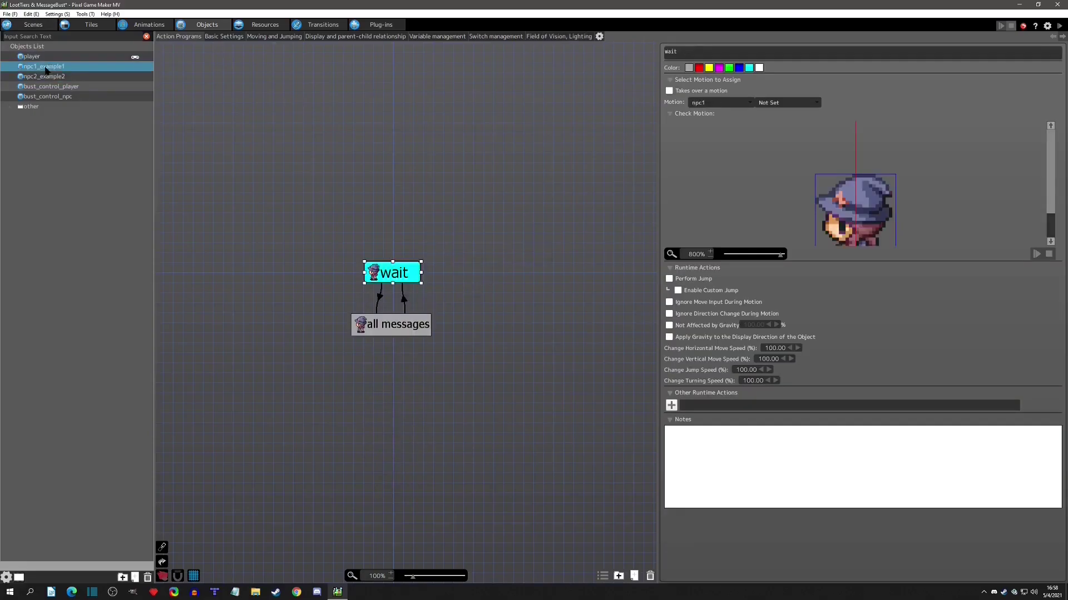
click(55, 77)
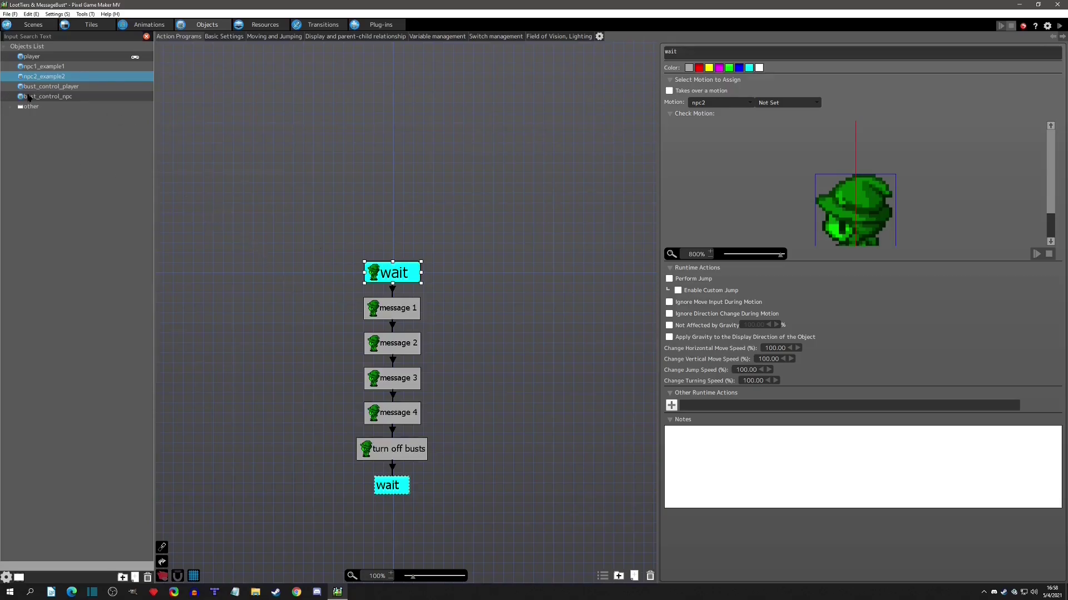
click(386, 311)
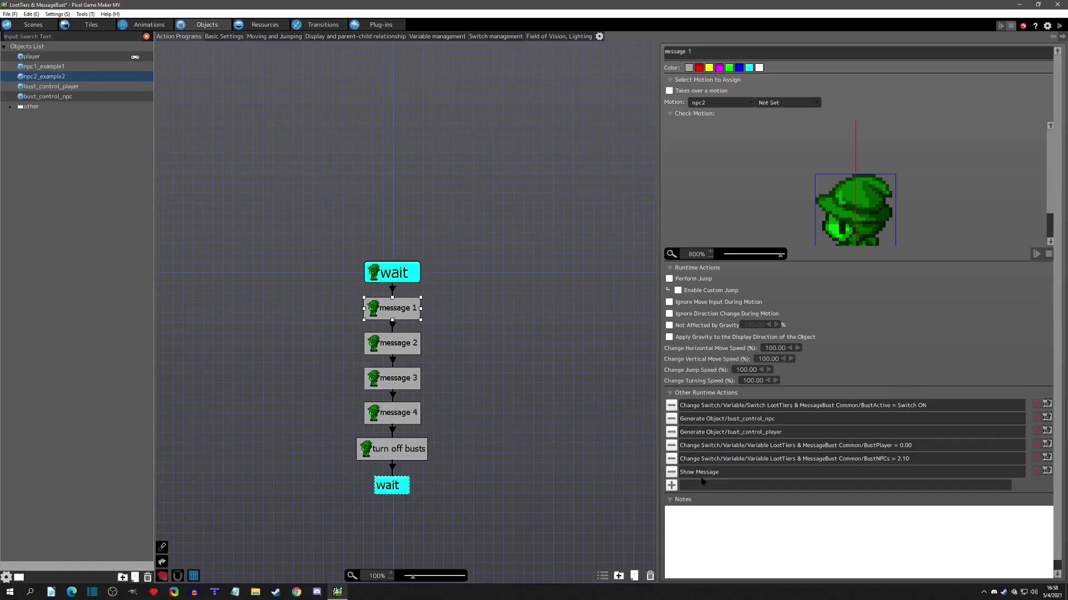
click(395, 326)
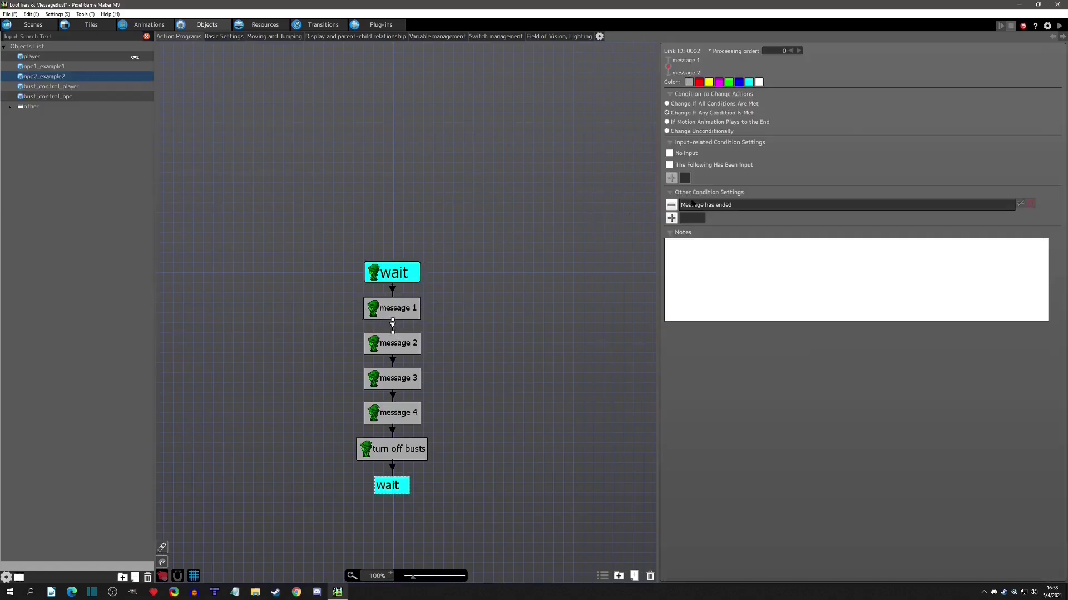
double_click(705, 205)
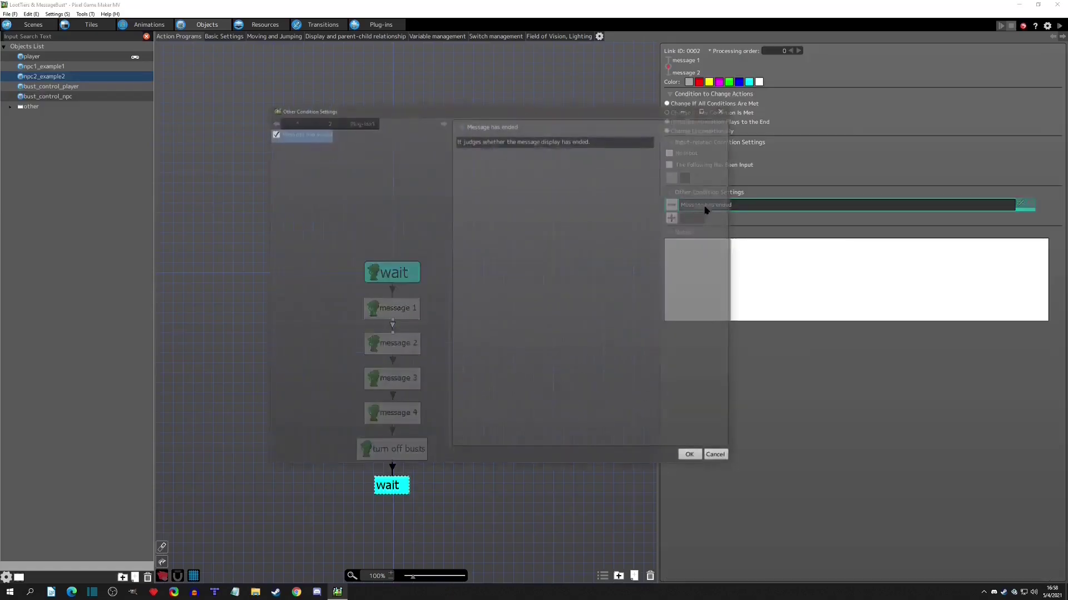
click(730, 111)
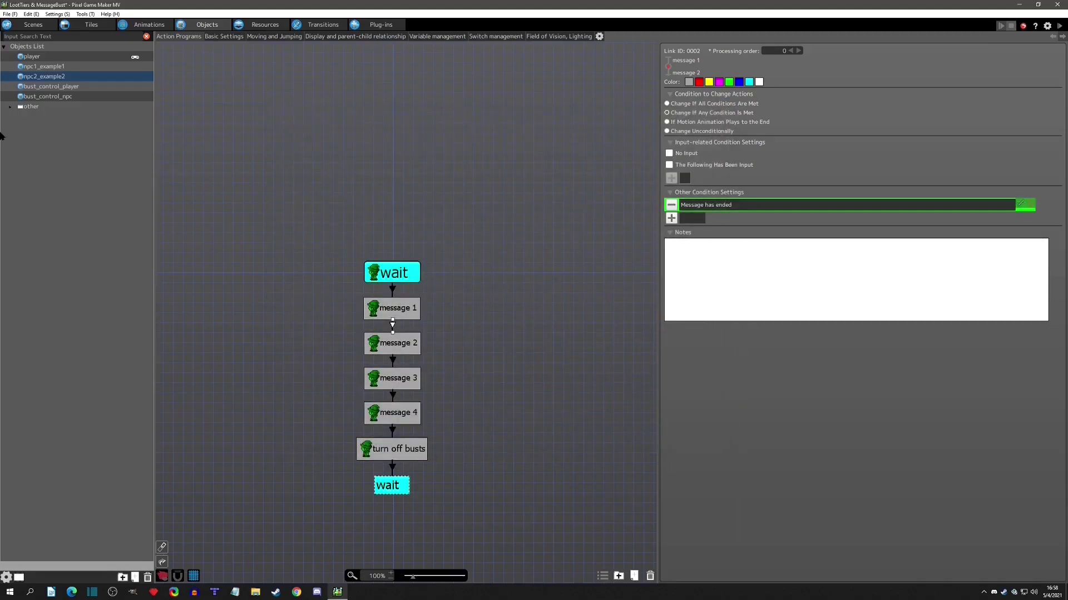
- Examine the first BustPlayer and BustNPCs variable changes in npc1_example1's all messages action
click(47, 68)
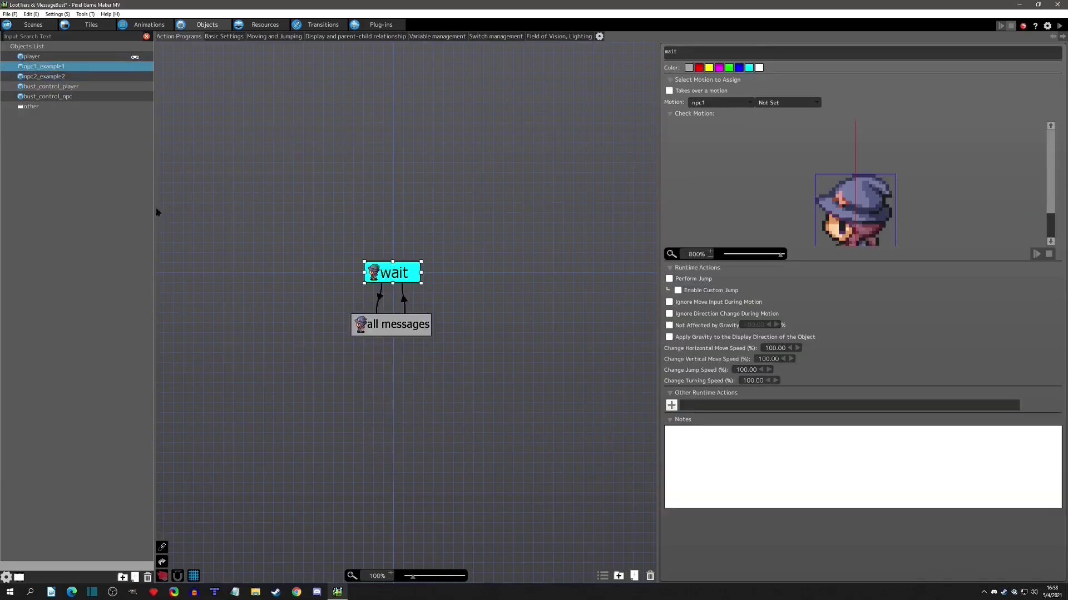
click(377, 327)
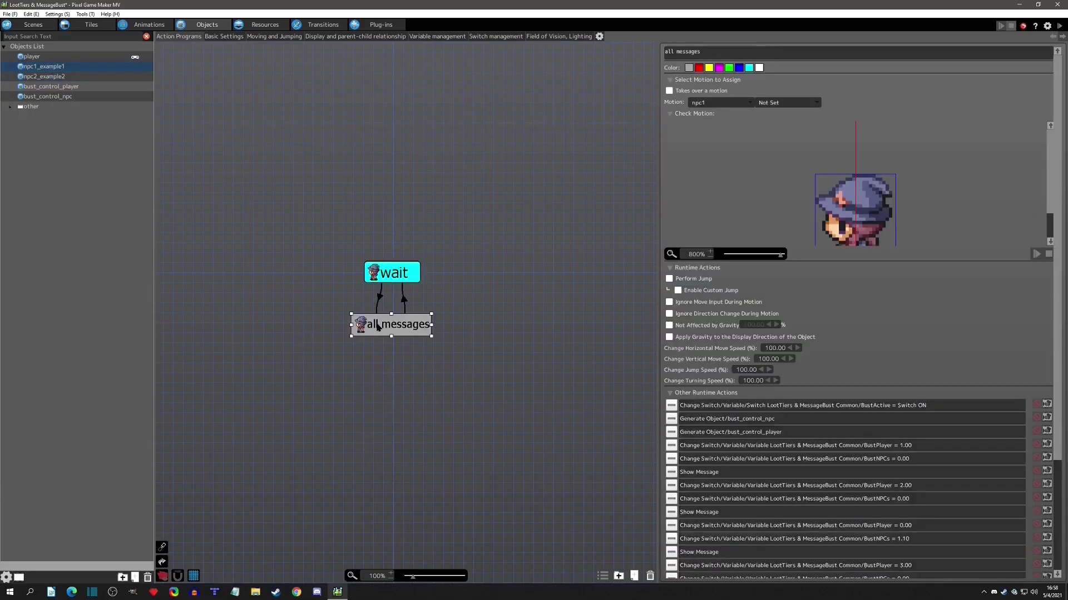
scroll(680, 399, down, 4)
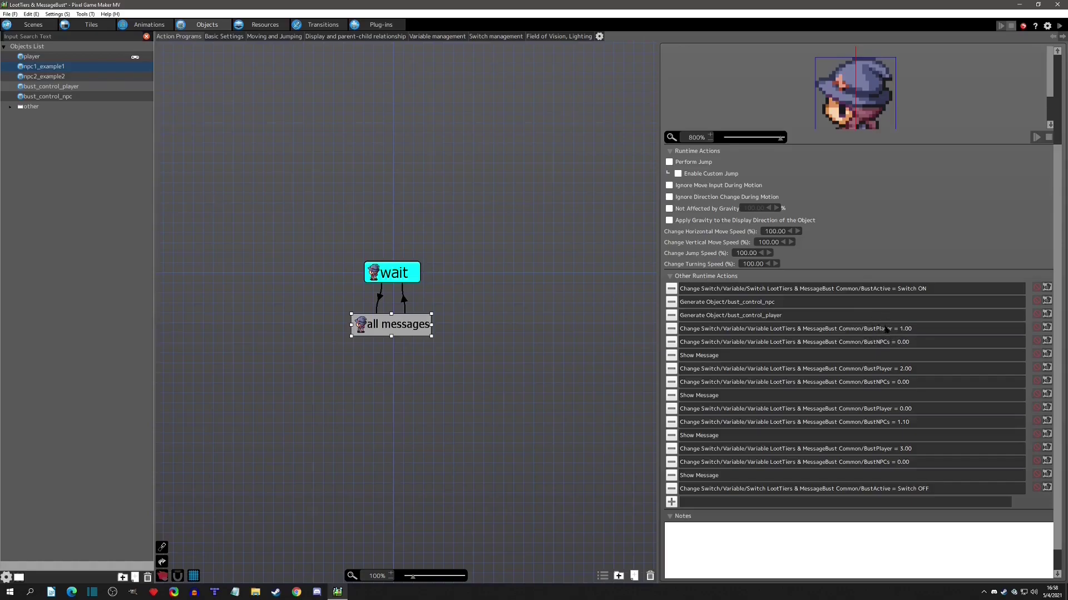
click(863, 335)
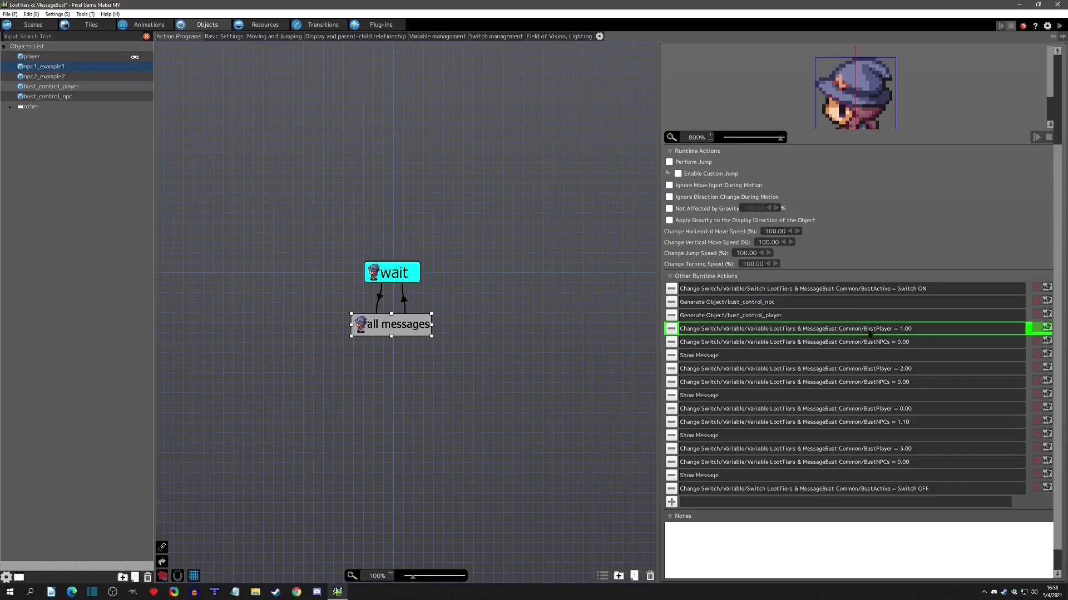
click(886, 345)
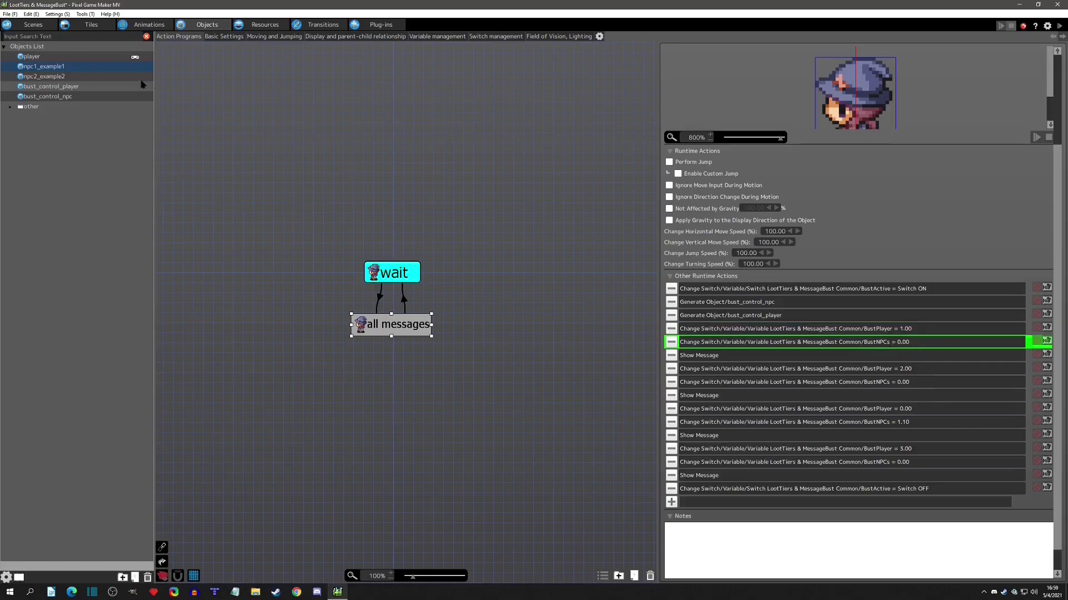
- Examine the setup and processing actions of the bust_control_player object
click(67, 87)
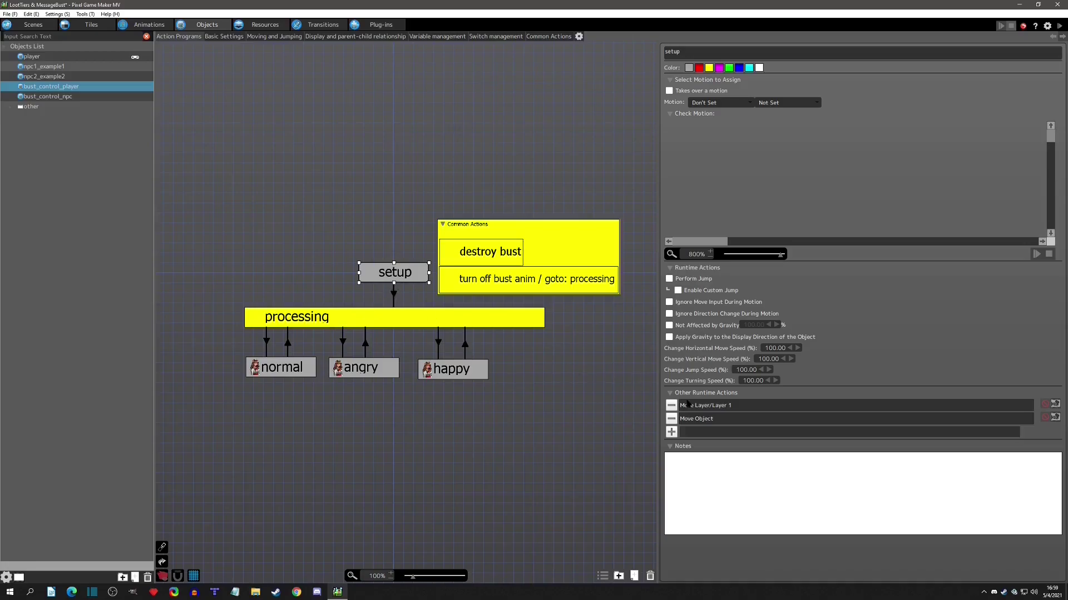
click(405, 325)
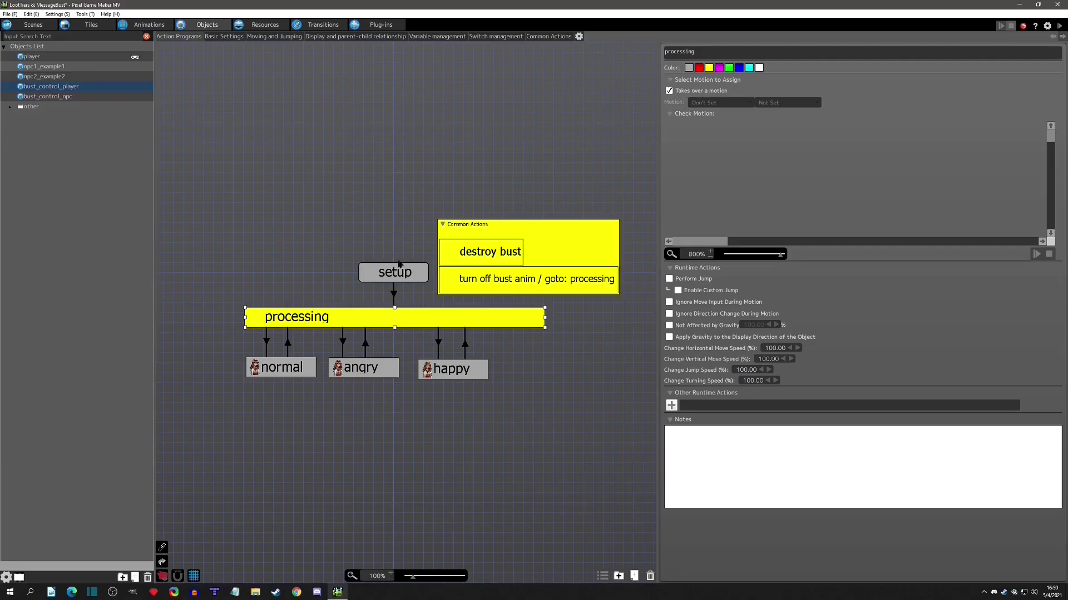
click(396, 278)
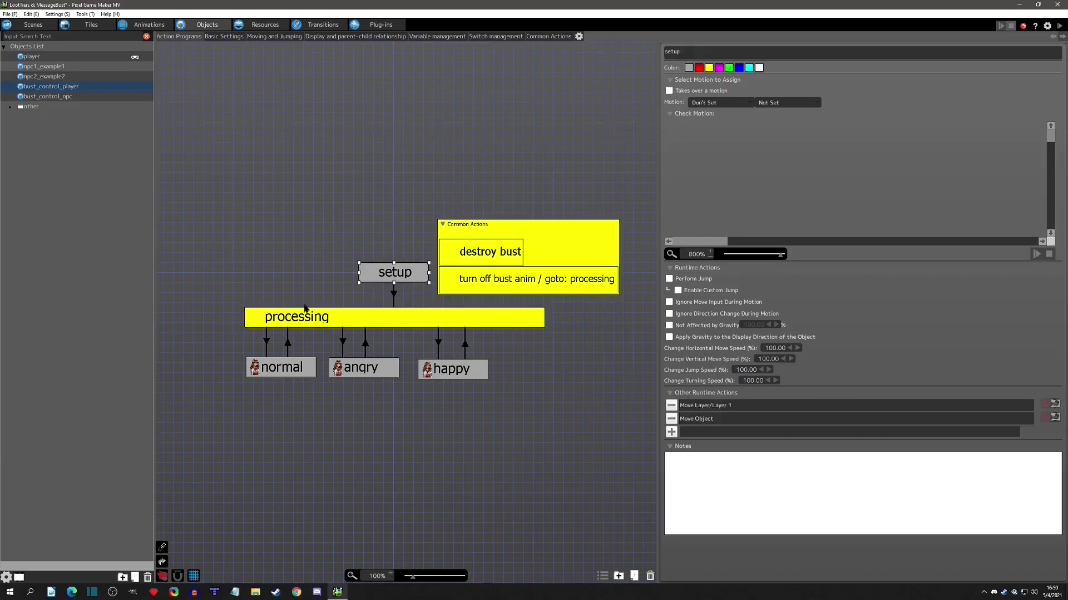
click(380, 316)
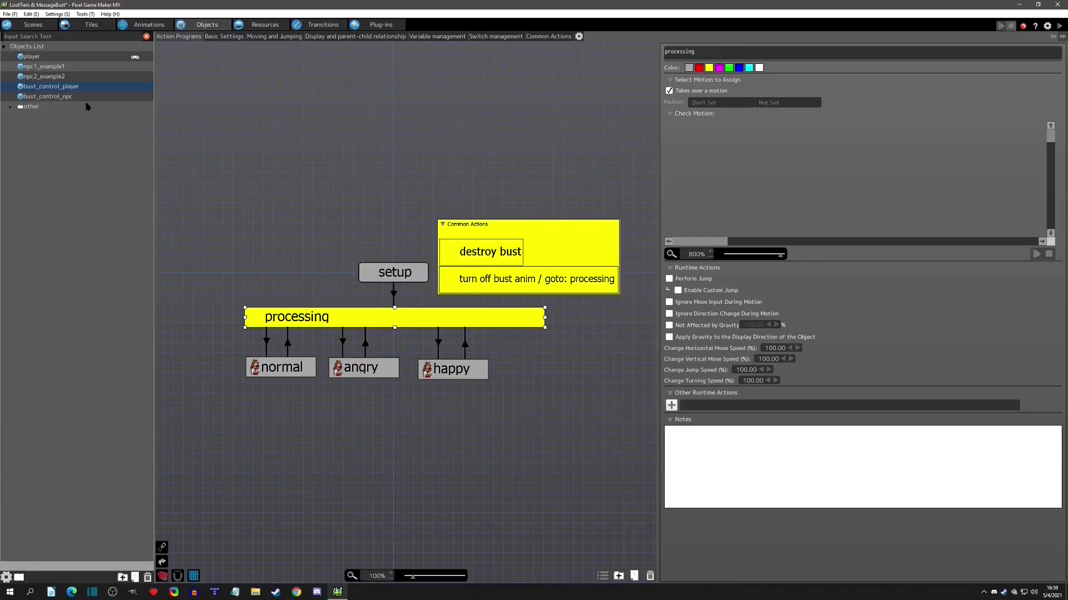
- Check the normal action and the BustPlayer variable conditions on its links from and back to processing
click(267, 342)
double_click(715, 209)
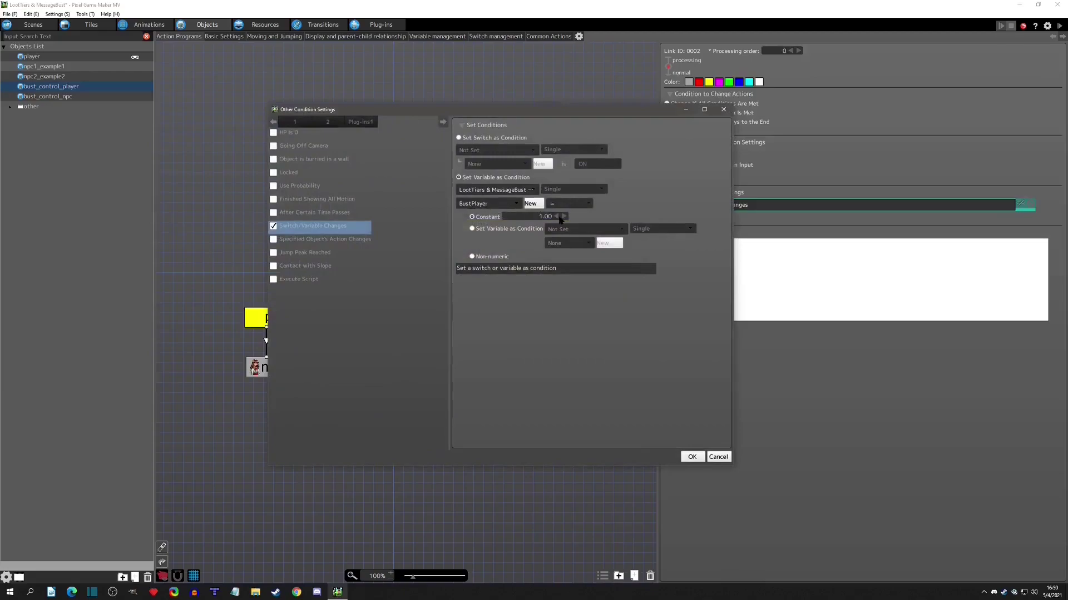
click(723, 109)
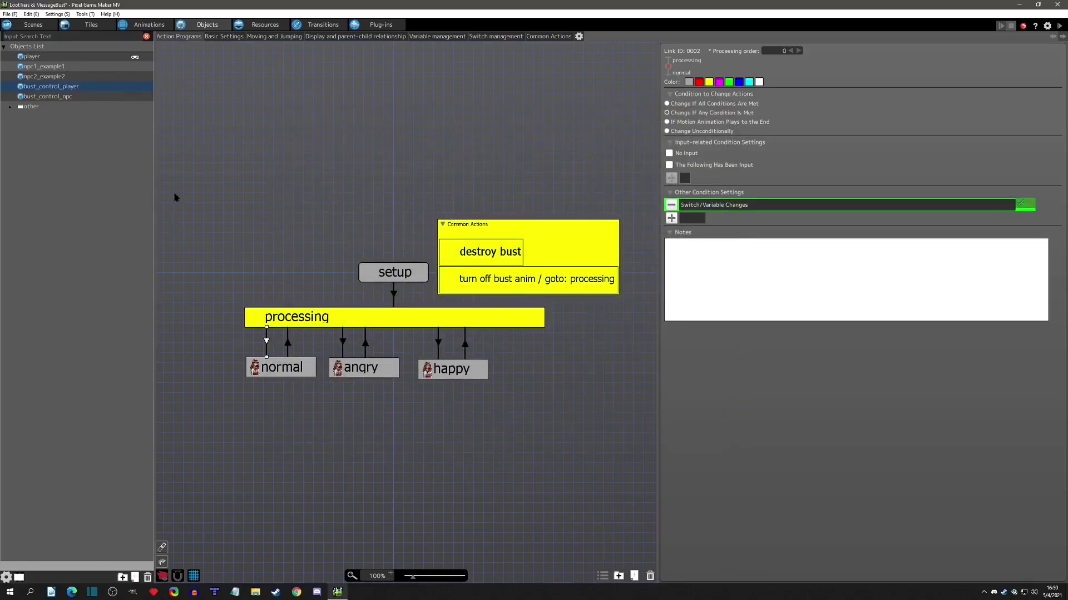
click(269, 371)
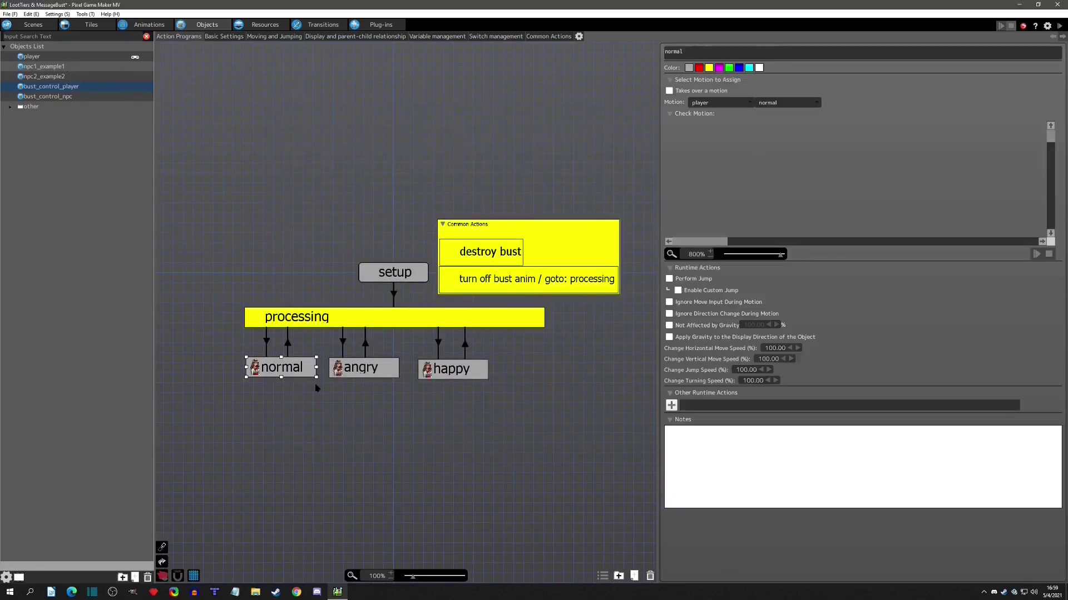
double_click(288, 340)
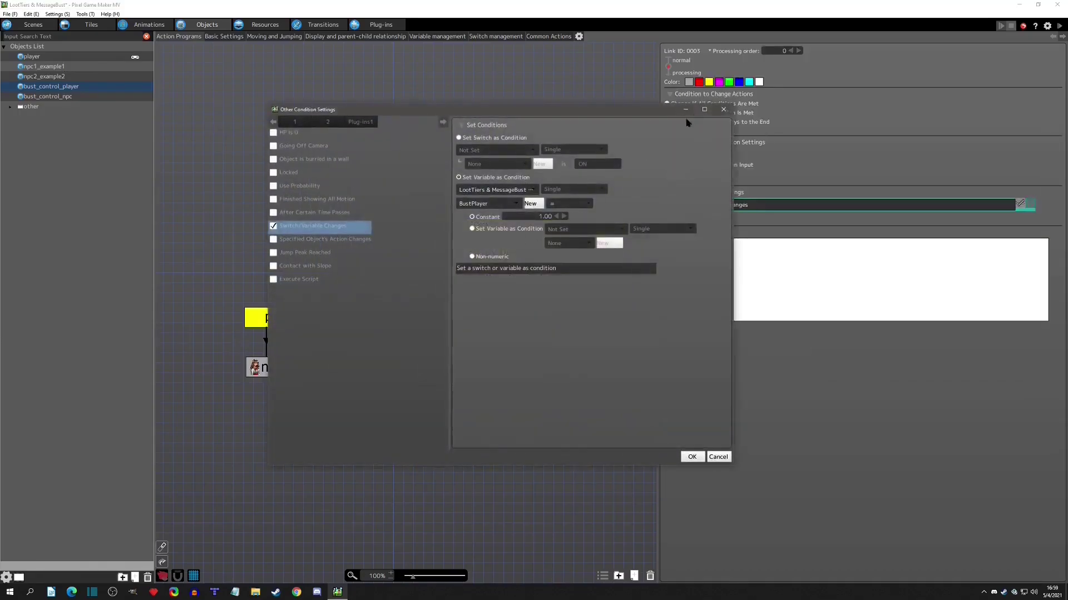
click(723, 109)
- Check the angry action and the BustPlayer condition on the link from processing to angry
click(312, 371)
click(311, 326)
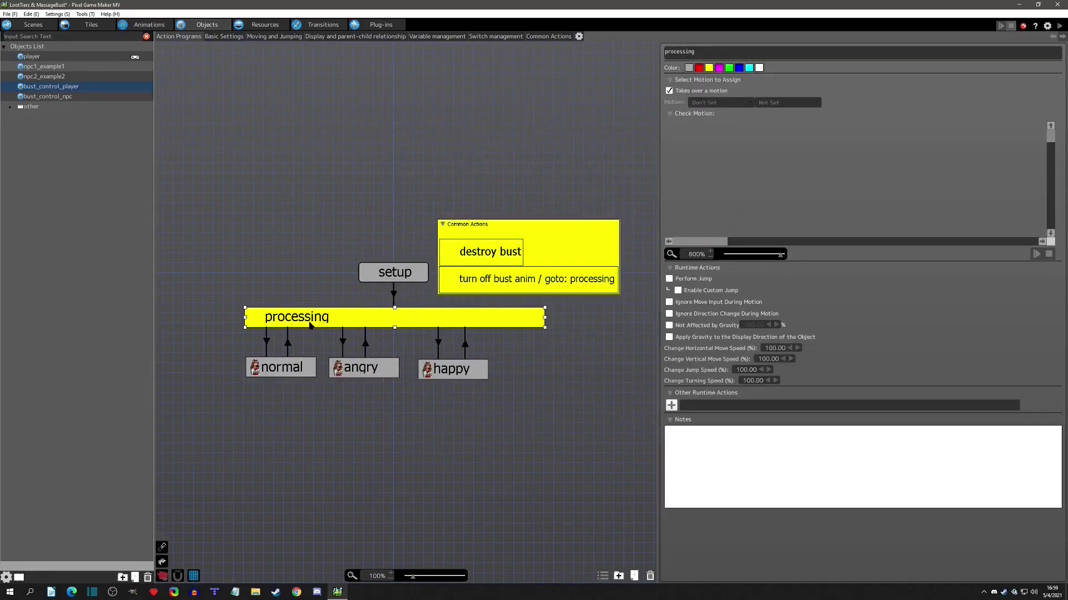
click(342, 343)
double_click(704, 207)
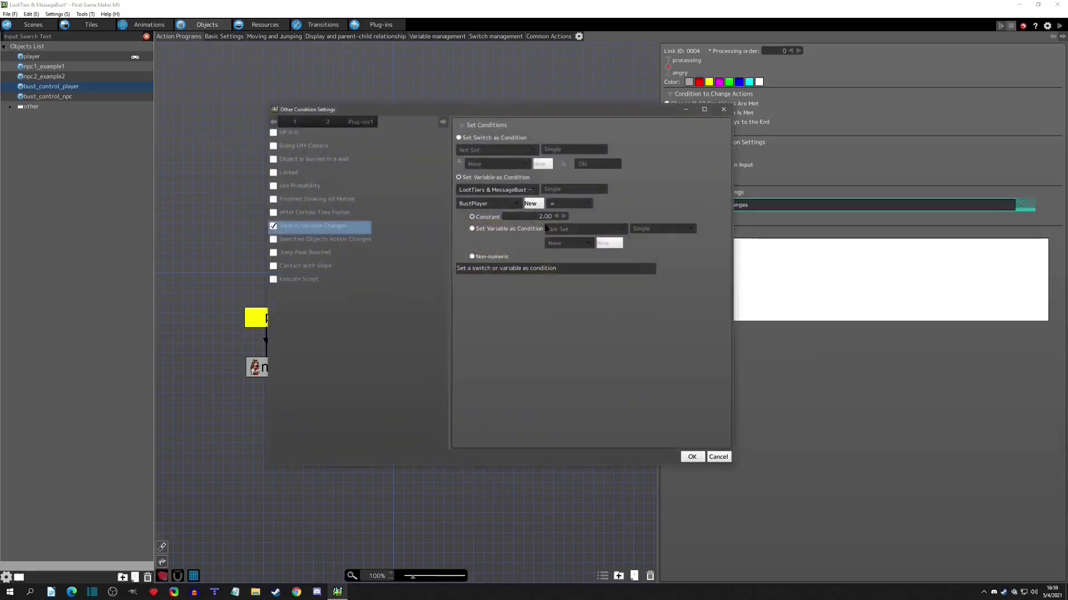
click(725, 106)
click(360, 371)
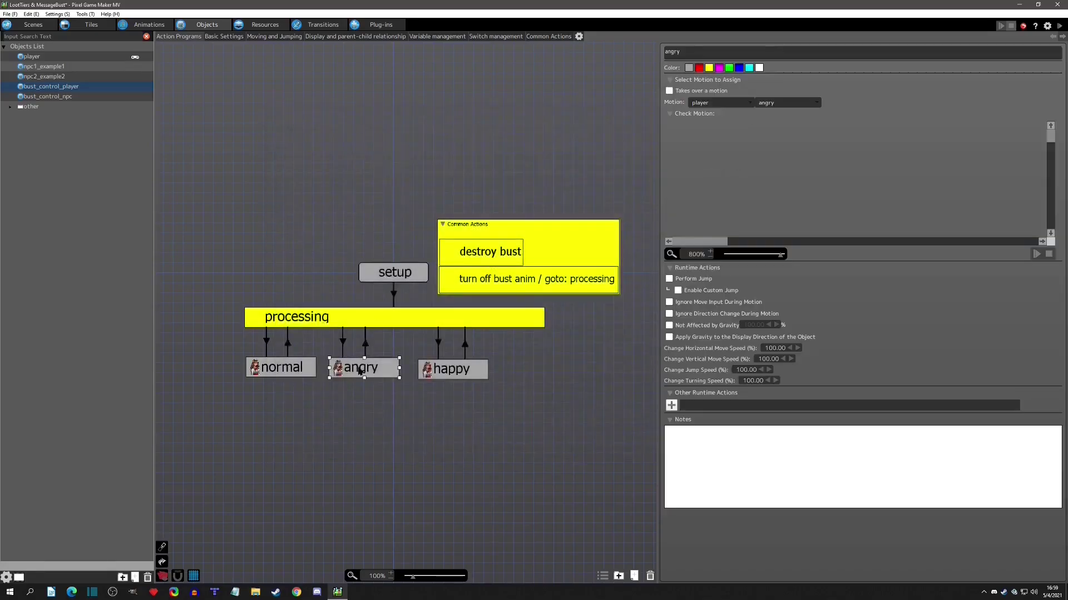
click(366, 346)
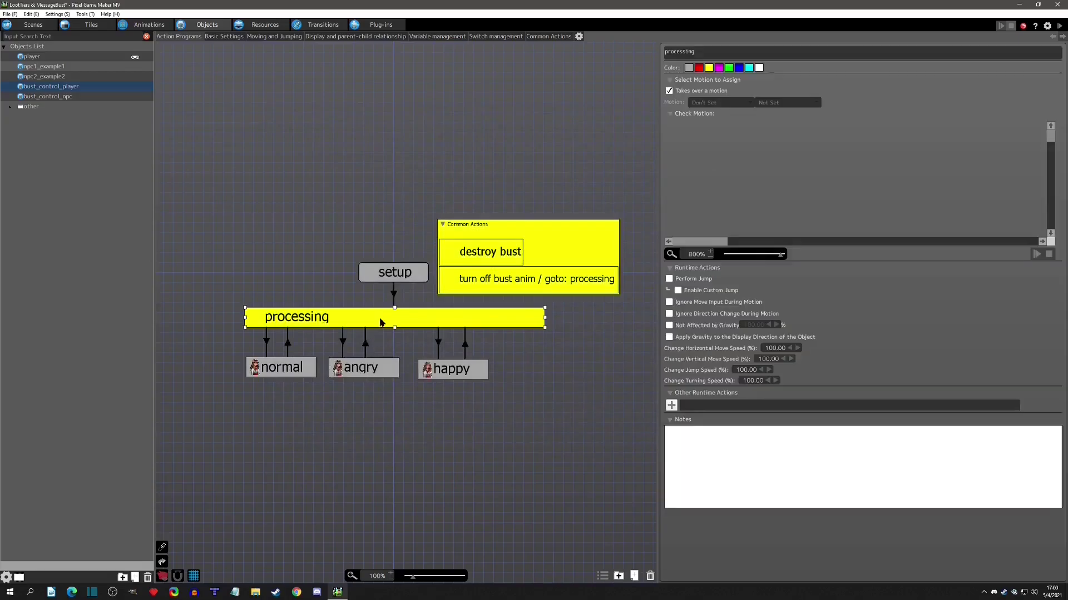
- Review the happy action and its link from processing, then compare it with the angry and normal bust actions
click(438, 348)
click(437, 377)
click(452, 323)
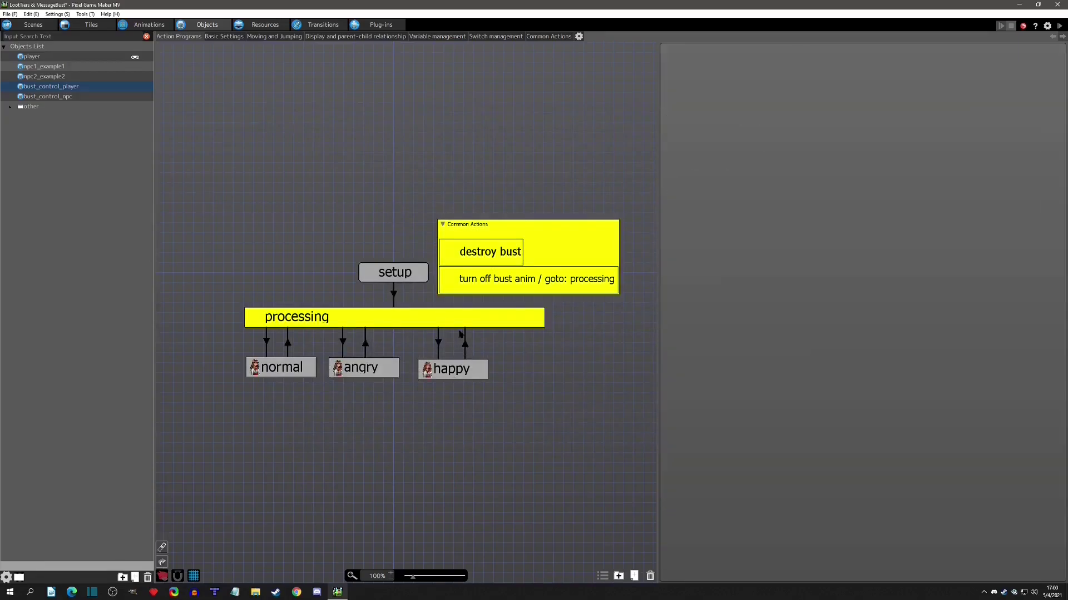
click(356, 373)
click(275, 363)
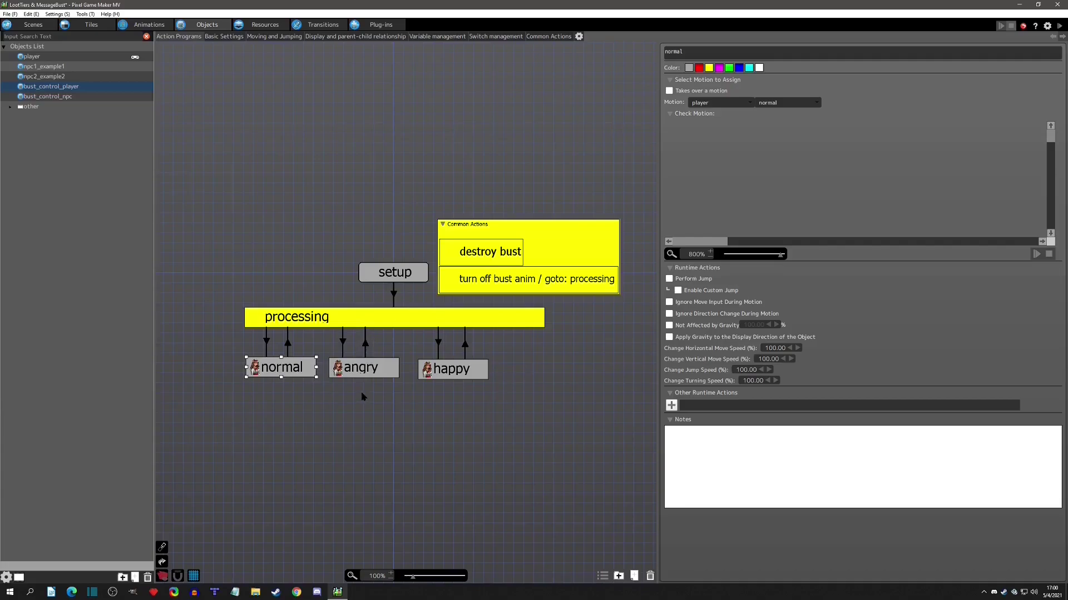
click(472, 377)
click(438, 321)
click(467, 368)
click(394, 322)
- Review the BustNPCs variable change before the first Show Message in npc1_example1's all messages action
click(43, 66)
click(392, 325)
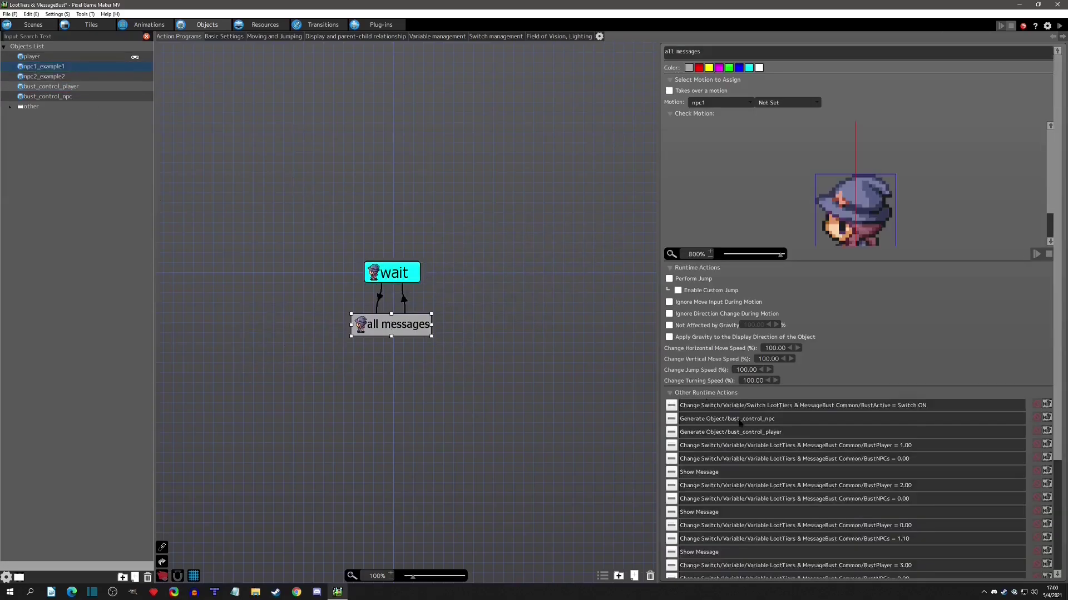
click(888, 463)
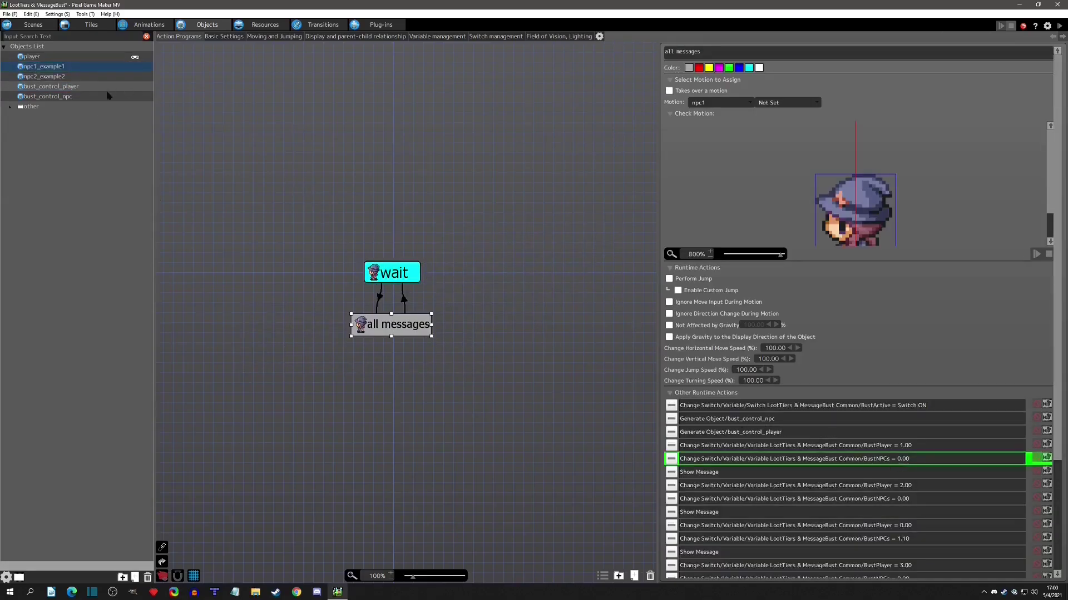
- Check the variable condition that triggers bust_control_player's turn off bust anim / goto: processing common action
click(50, 86)
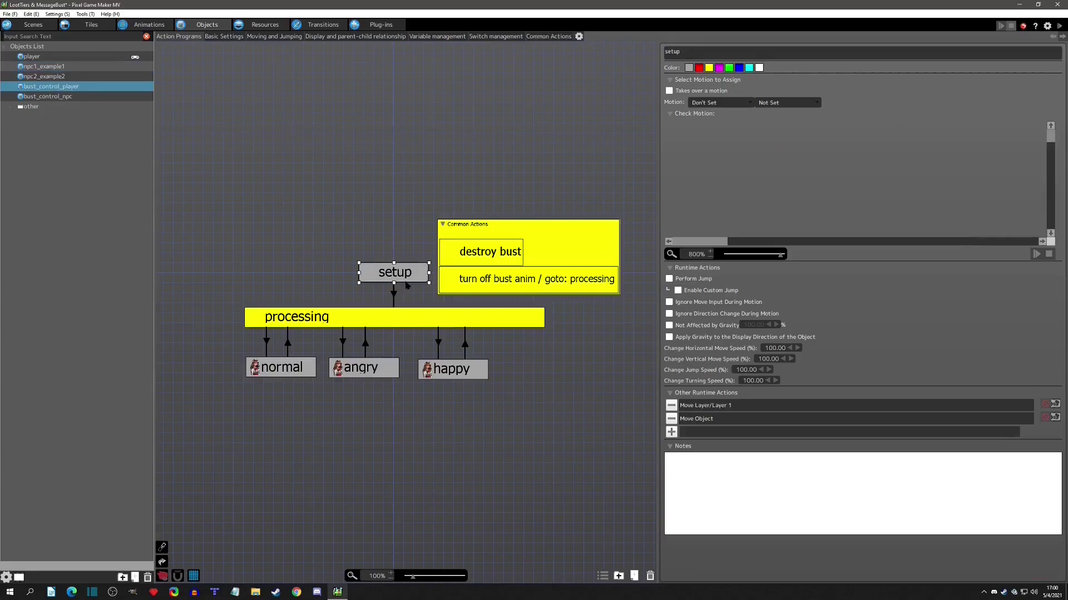
click(500, 288)
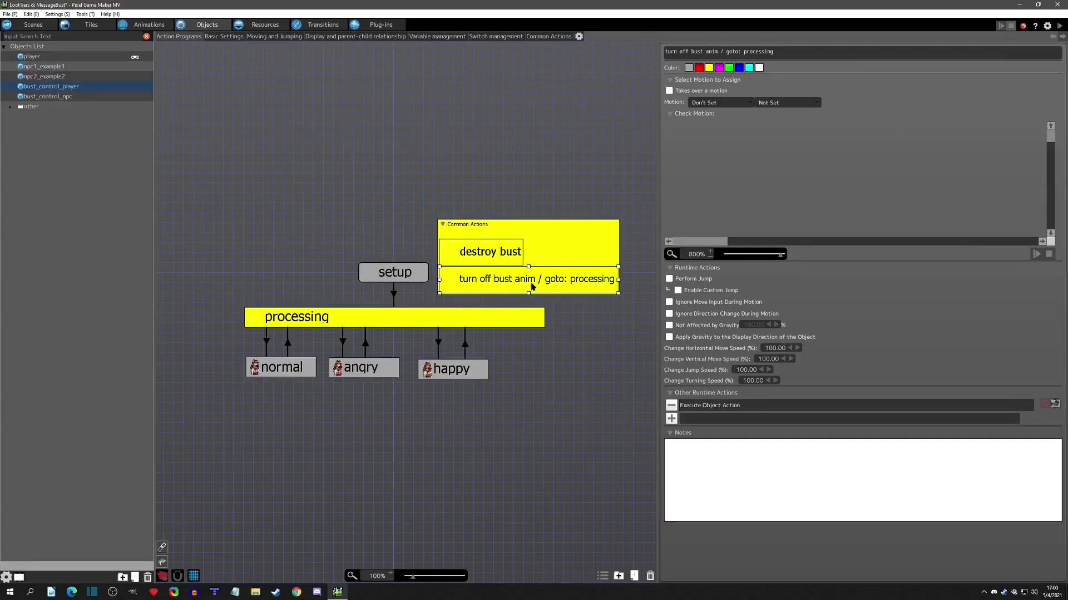
click(413, 327)
click(508, 290)
click(543, 37)
click(236, 65)
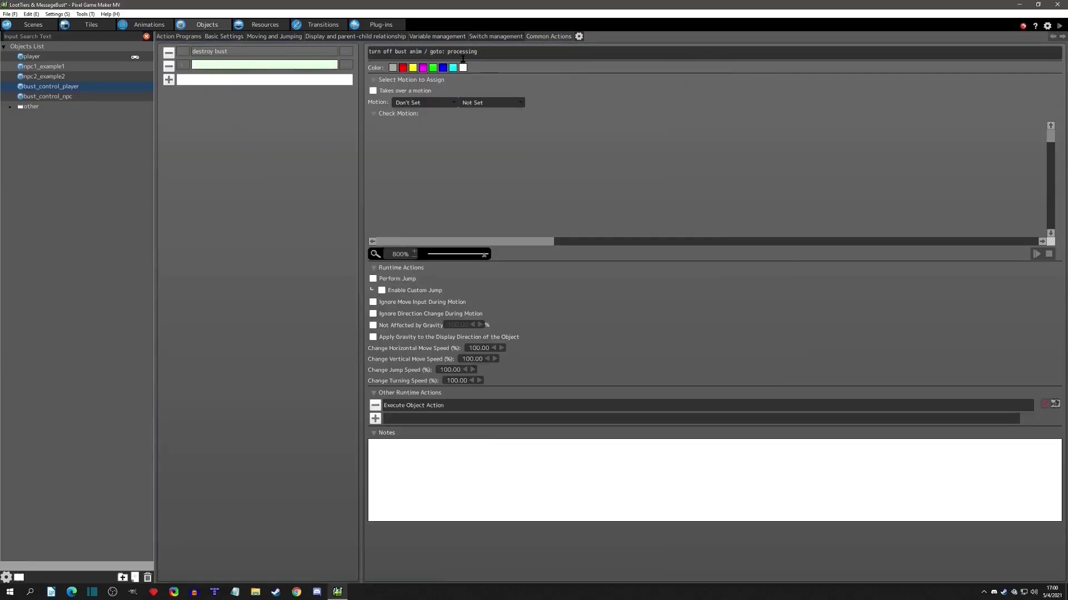
click(345, 65)
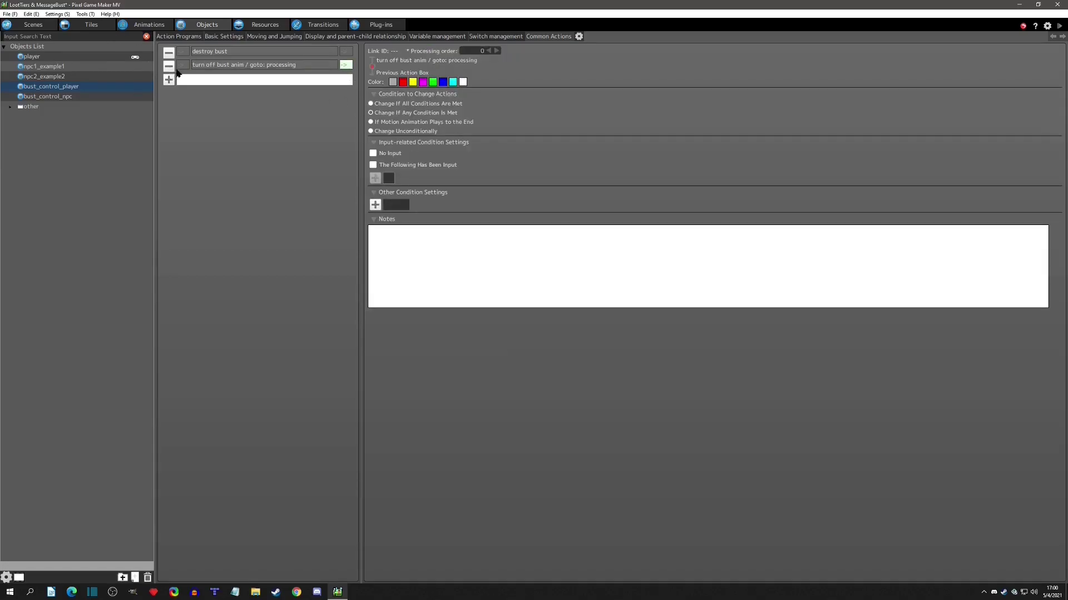
click(182, 65)
double_click(438, 207)
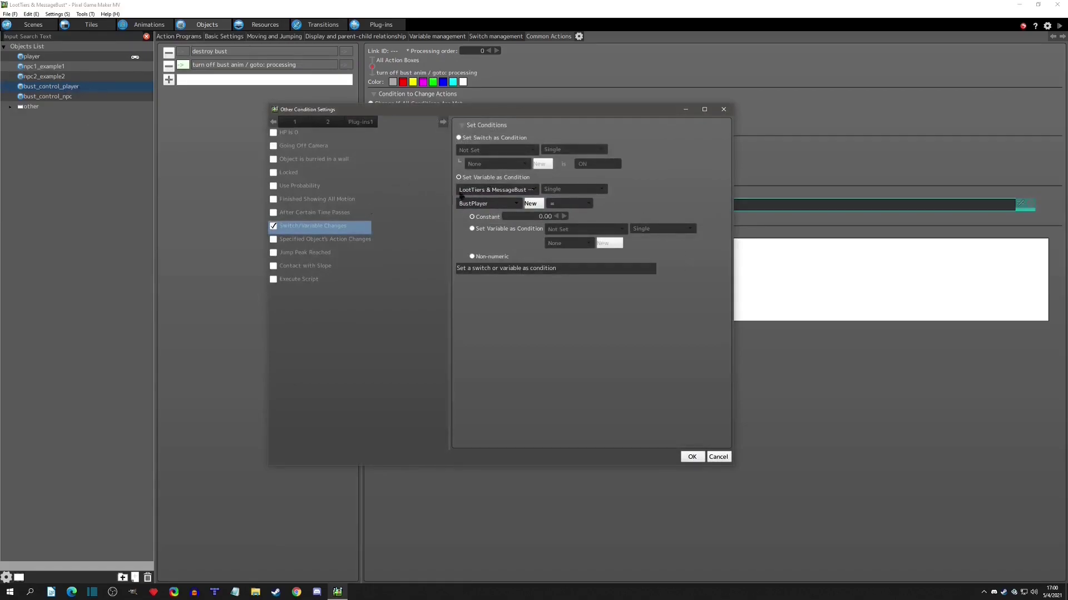
click(696, 459)
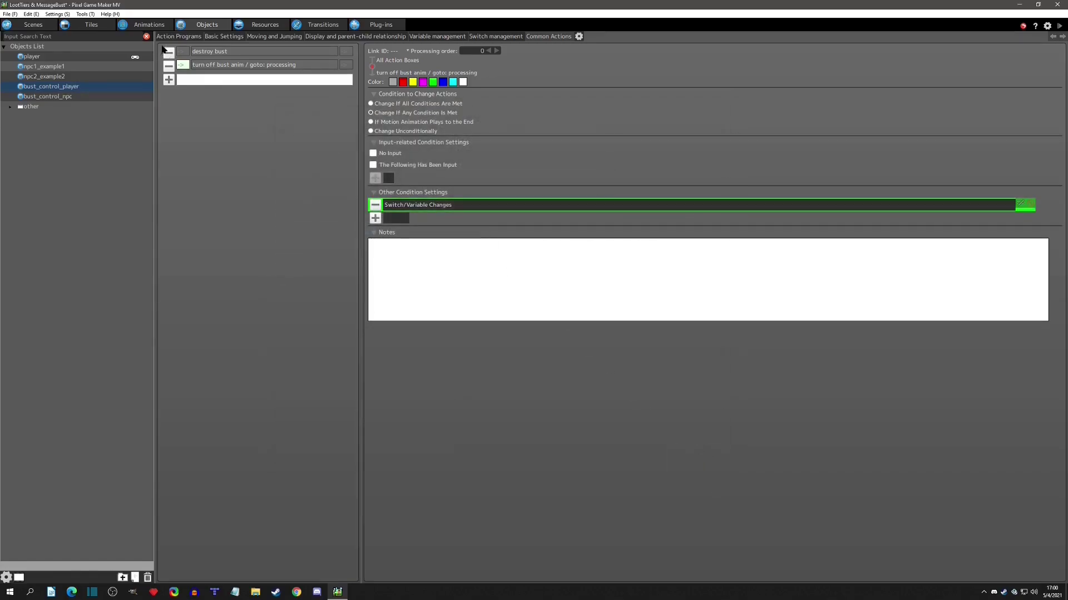
- Check the Execute Object Action settings of bust_control_player's turn off bust anim common action and the processing action they target
click(216, 65)
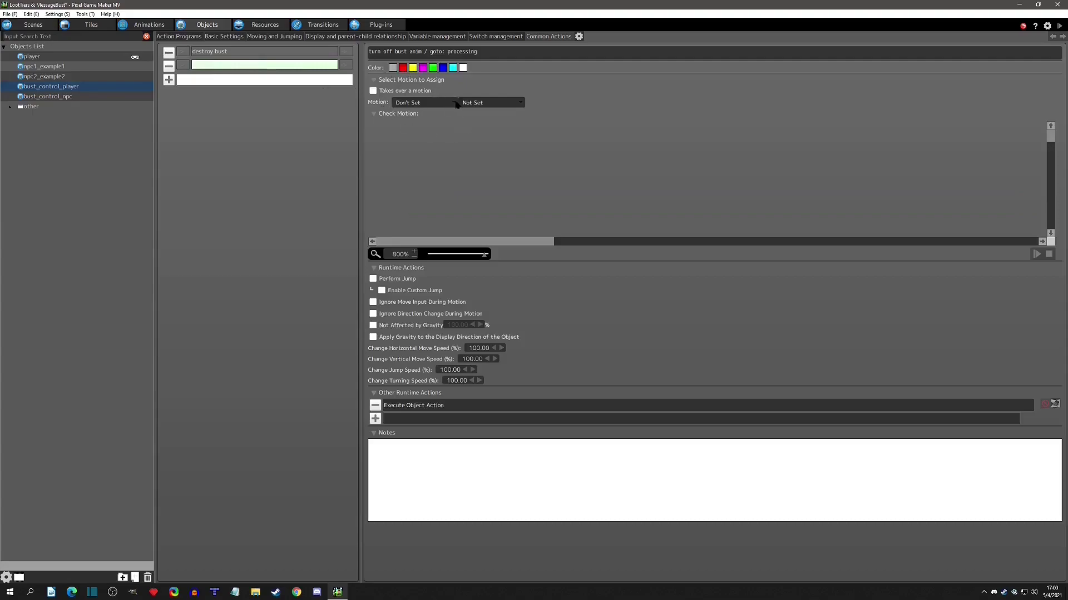
click(422, 408)
double_click(422, 410)
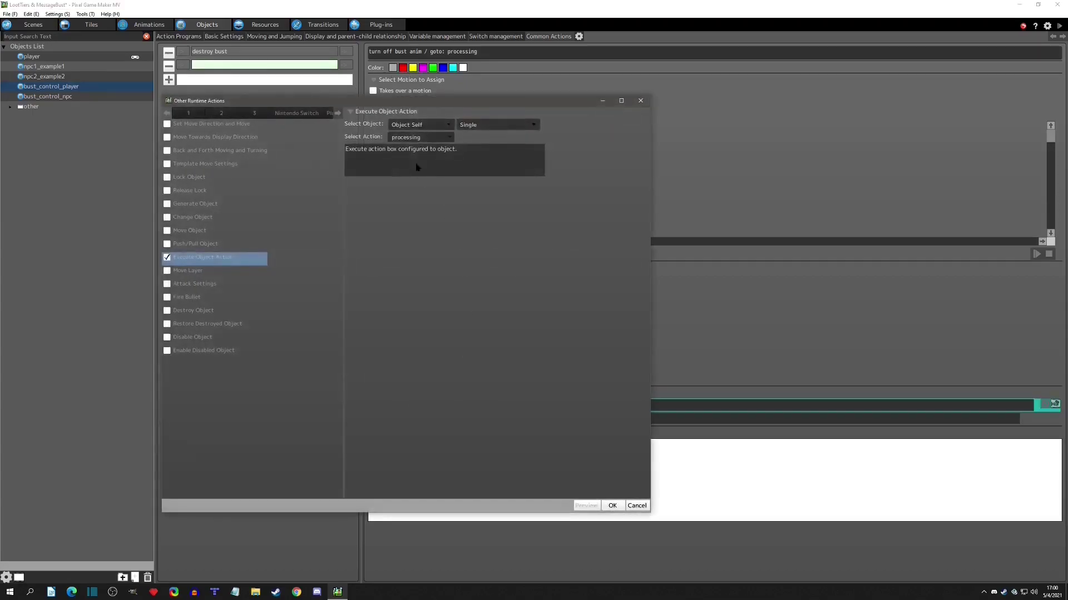
click(628, 100)
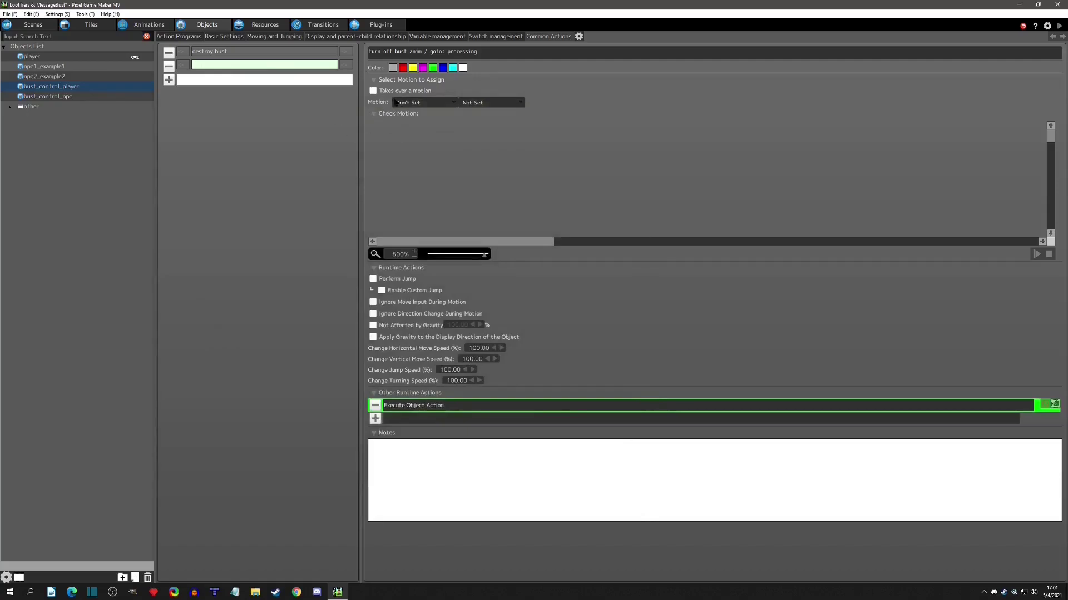
click(194, 38)
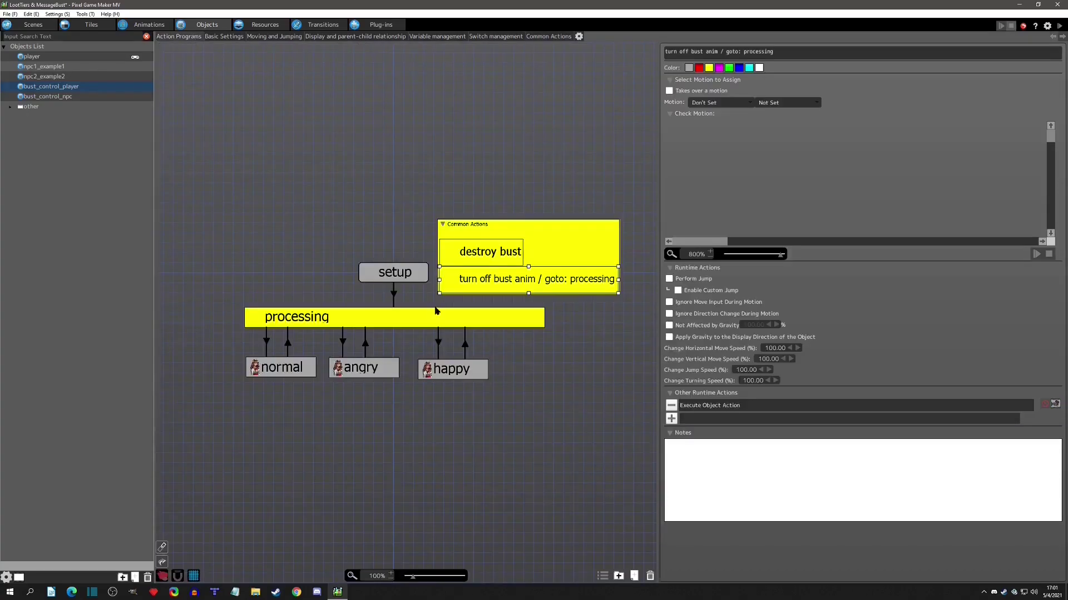
click(372, 313)
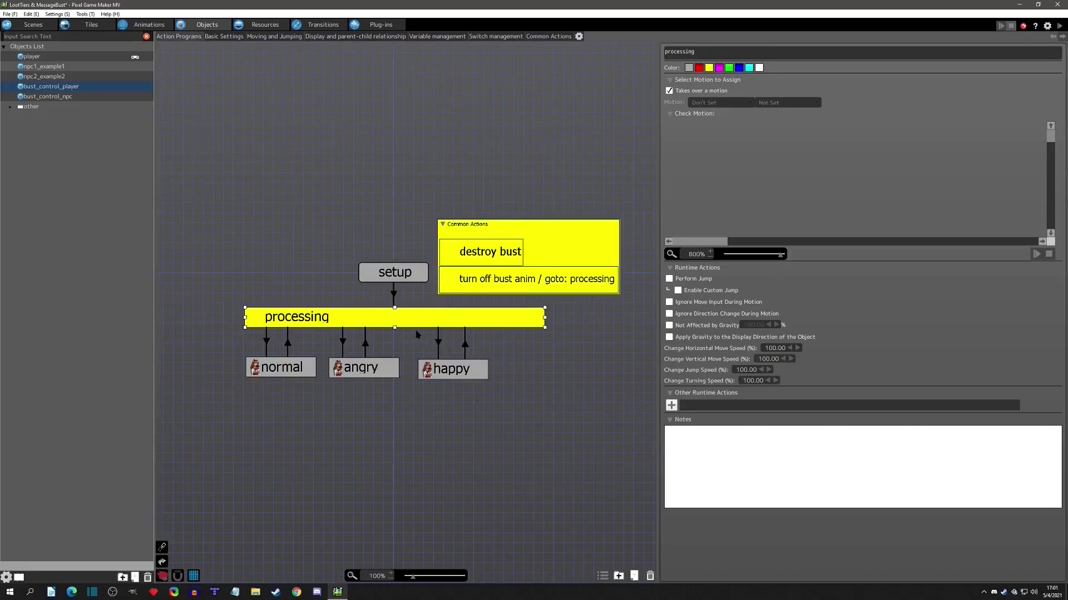
click(415, 346)
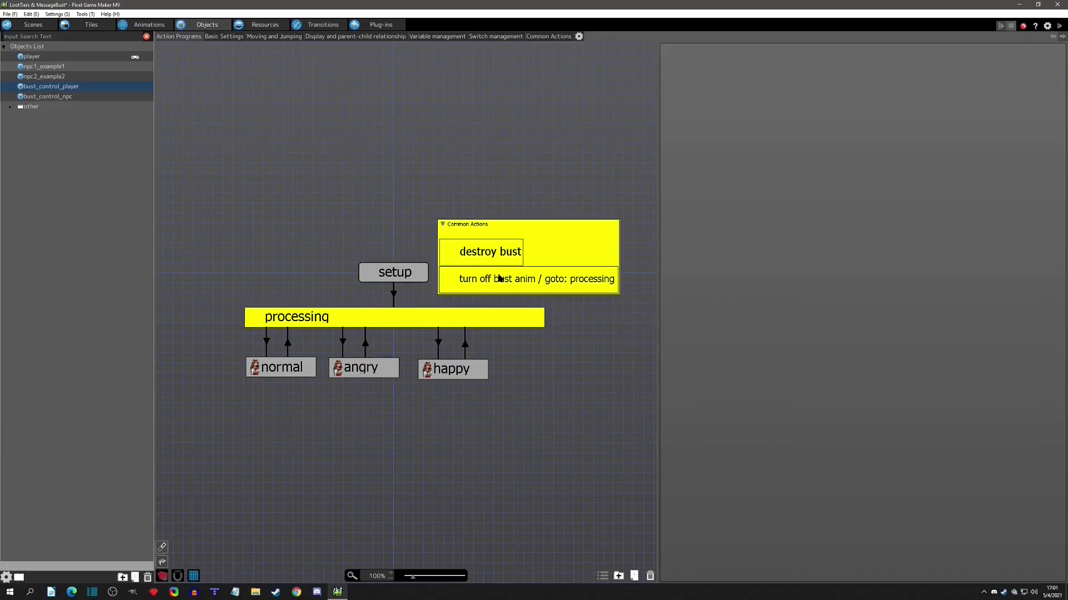
- View bust_control_npc's action program, then review the Generate Object entries in npc1_example1's all messages action
click(76, 99)
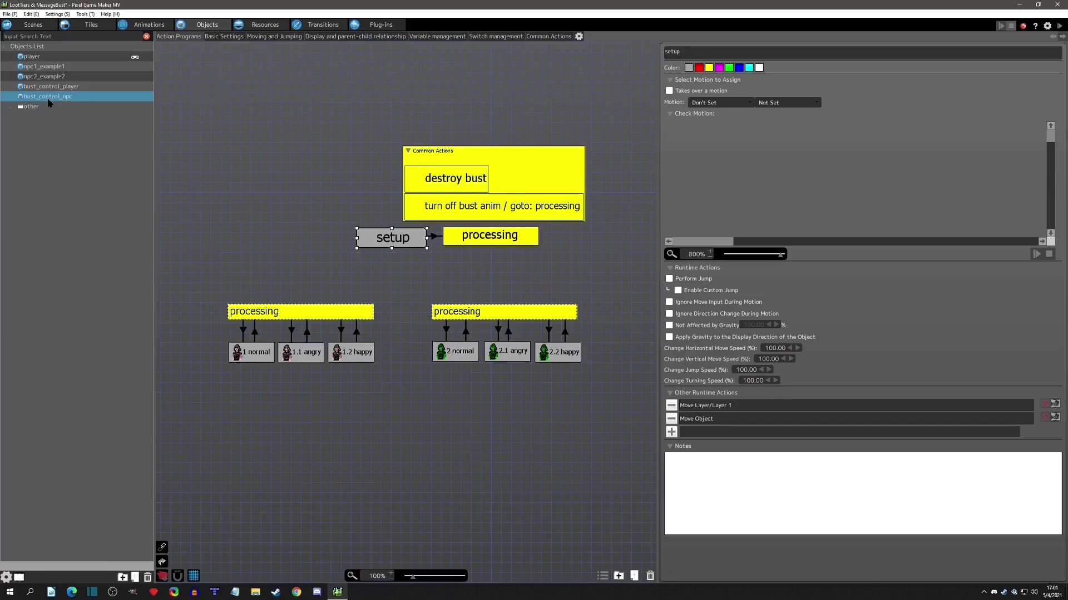
click(42, 68)
click(483, 250)
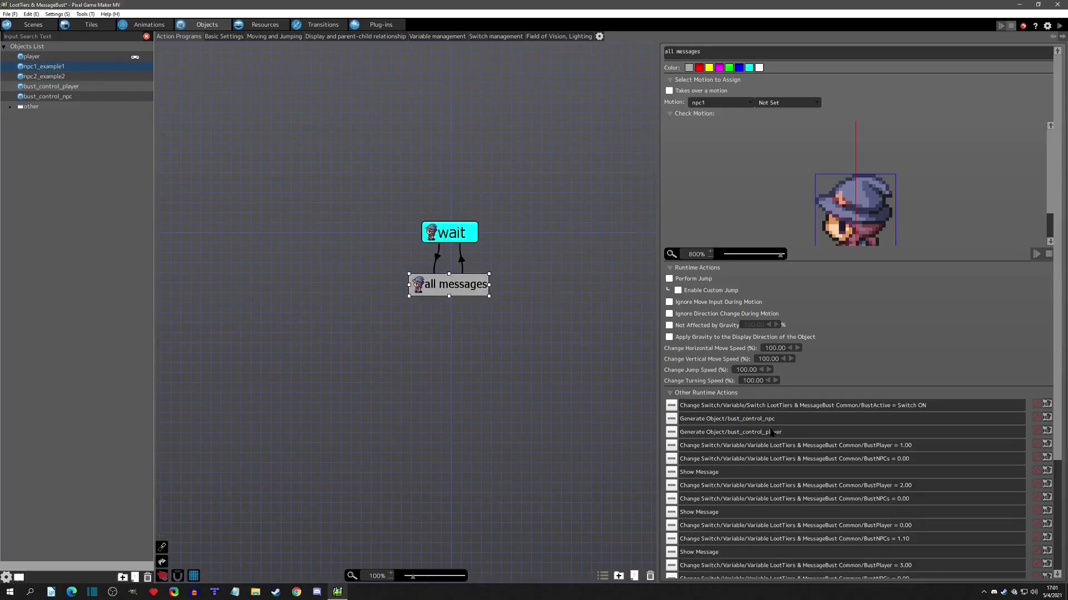
- Check the Move Object settings in bust_control_npc's setup action, then look over its processing action and shortcut
click(72, 98)
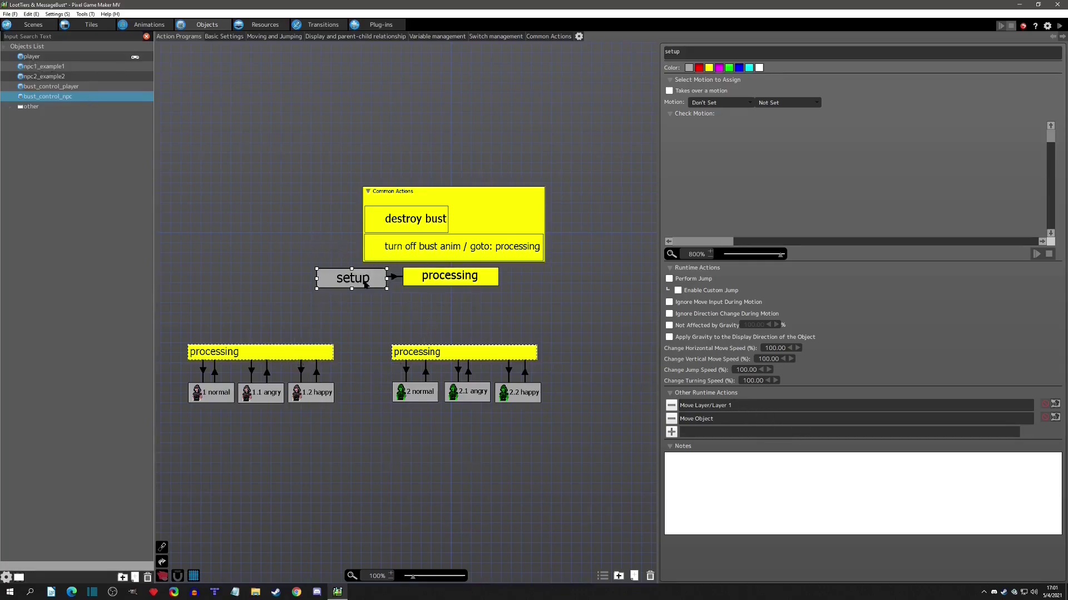
double_click(703, 420)
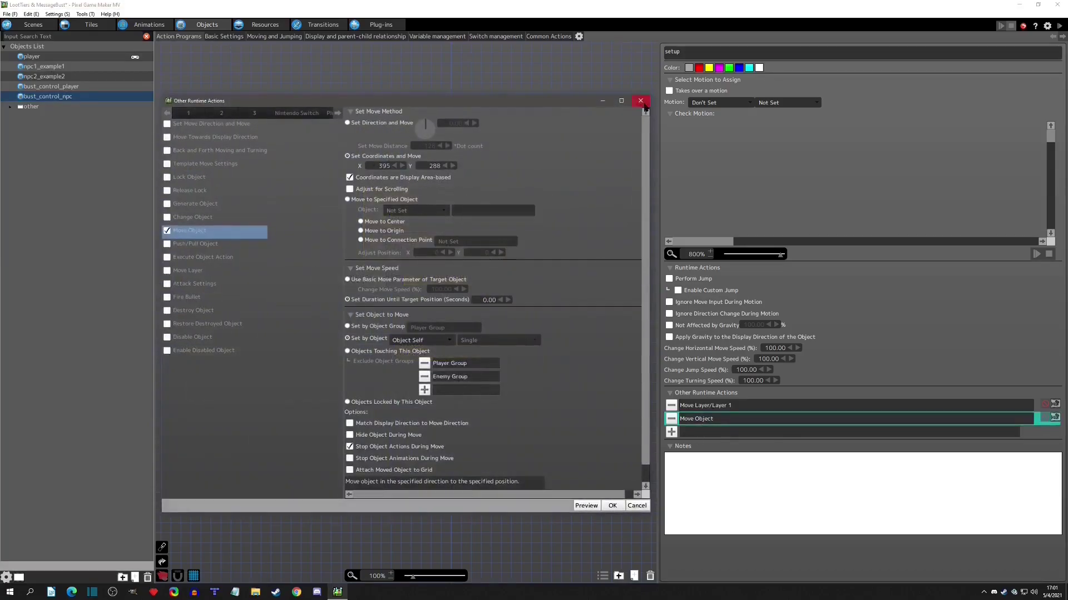
click(641, 101)
click(441, 278)
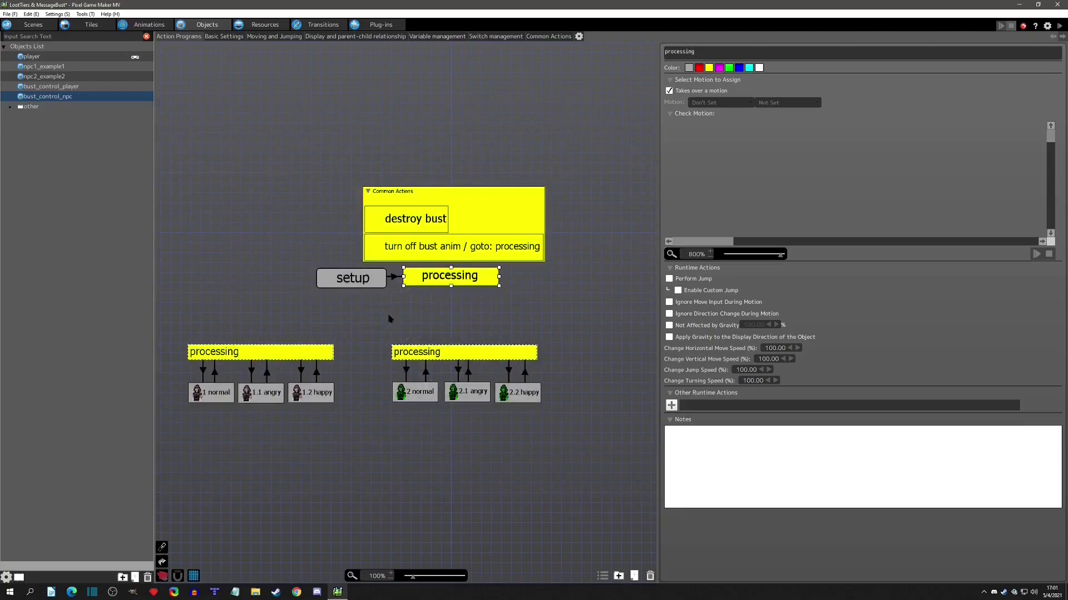
click(454, 358)
- Review bust_control_npc's two common actions and check the BustNPCs condition for turn off bust anim / goto: processing
click(414, 222)
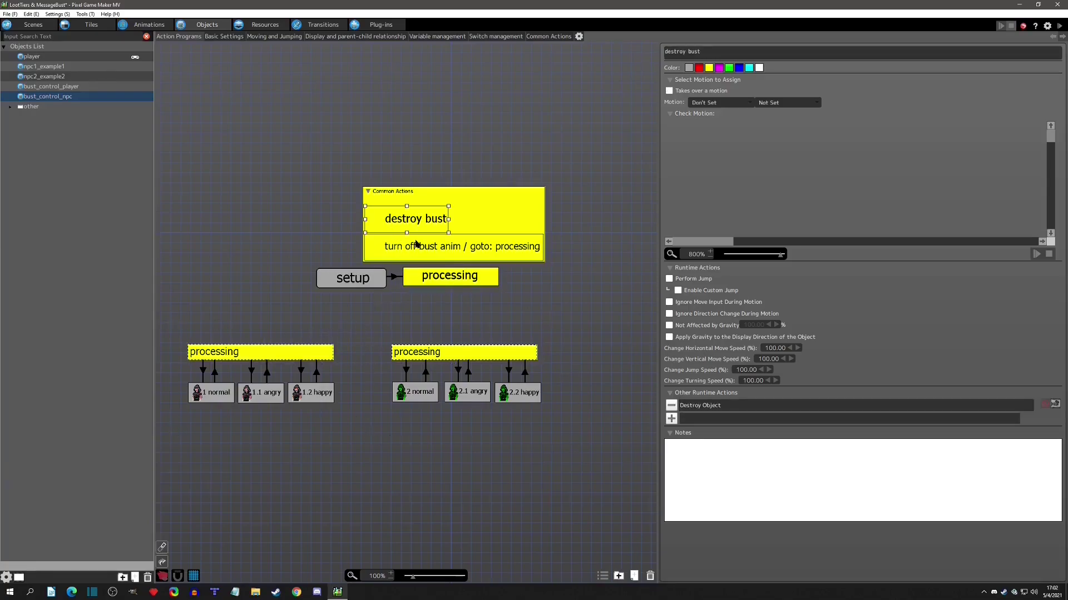
click(446, 248)
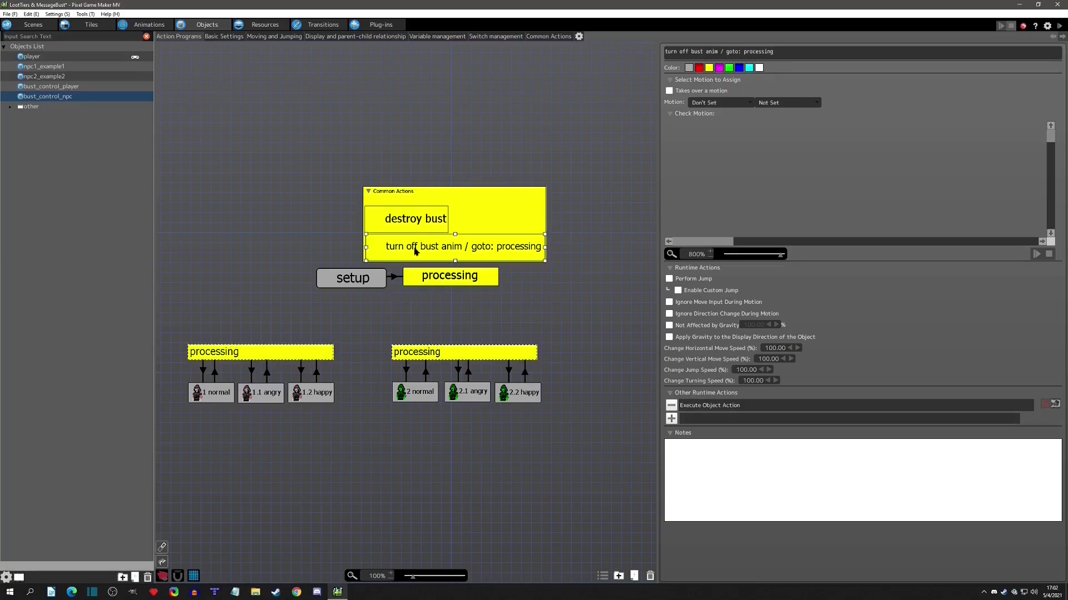
click(553, 37)
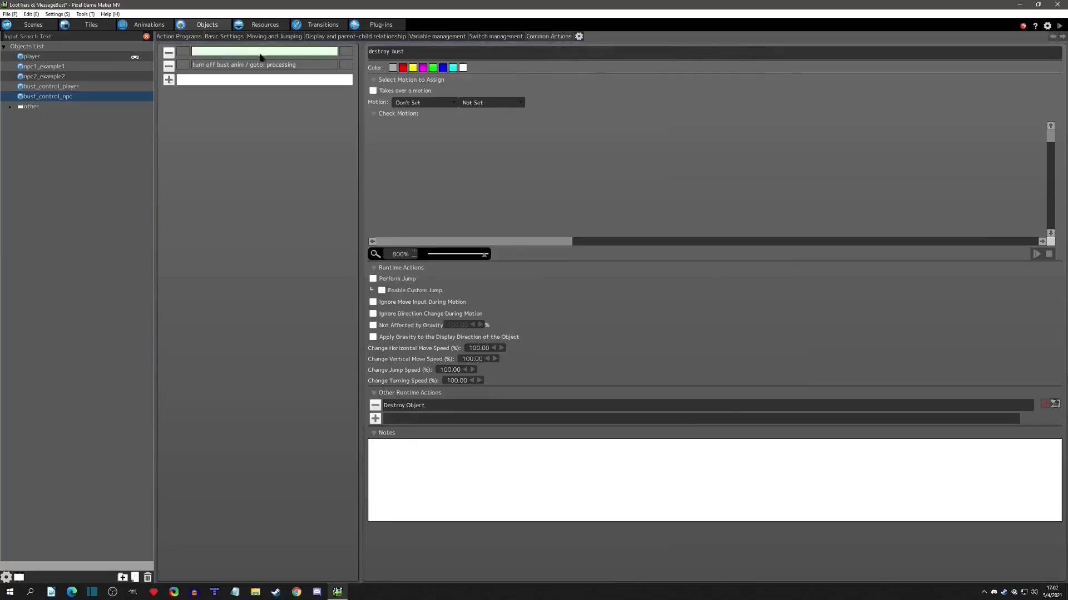
click(184, 64)
double_click(459, 206)
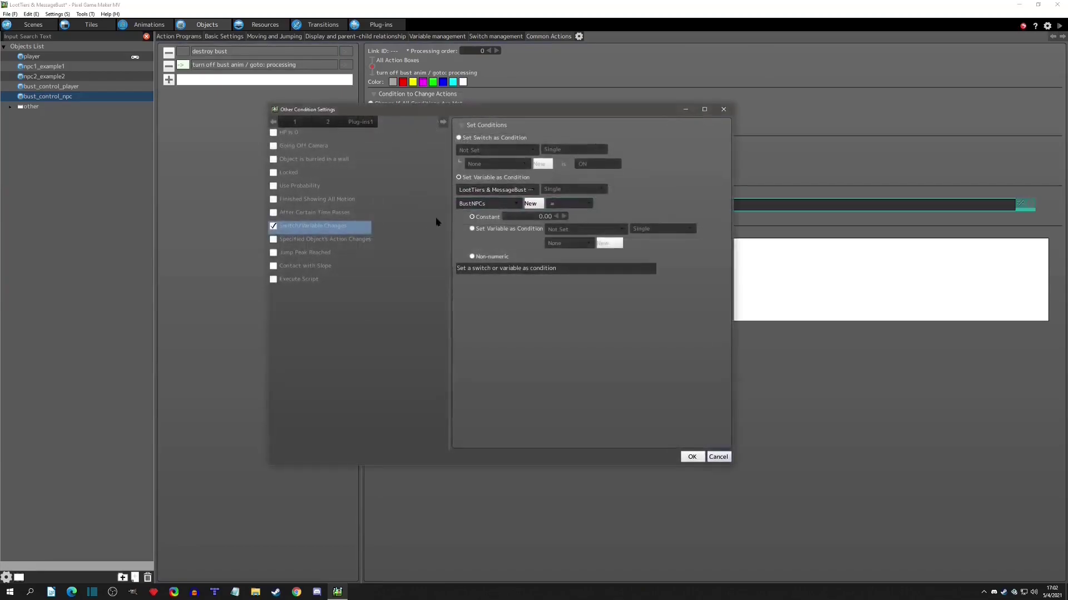
click(466, 204)
click(476, 206)
click(722, 109)
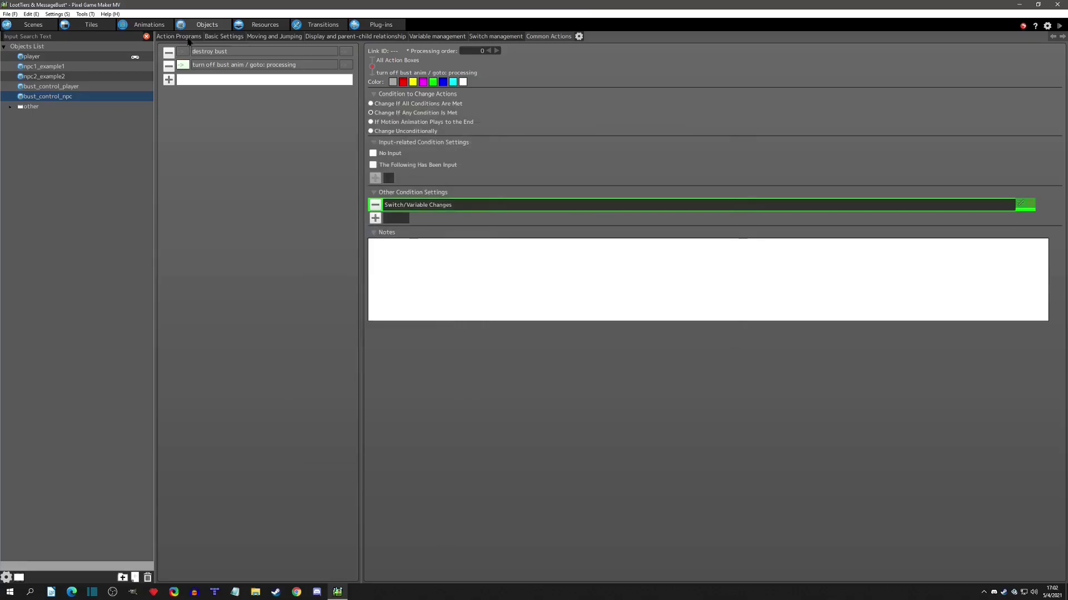
- Examine bust_control_npc's processing action, its two processing shortcuts and the NPC bust actions linked to them
click(188, 37)
click(460, 278)
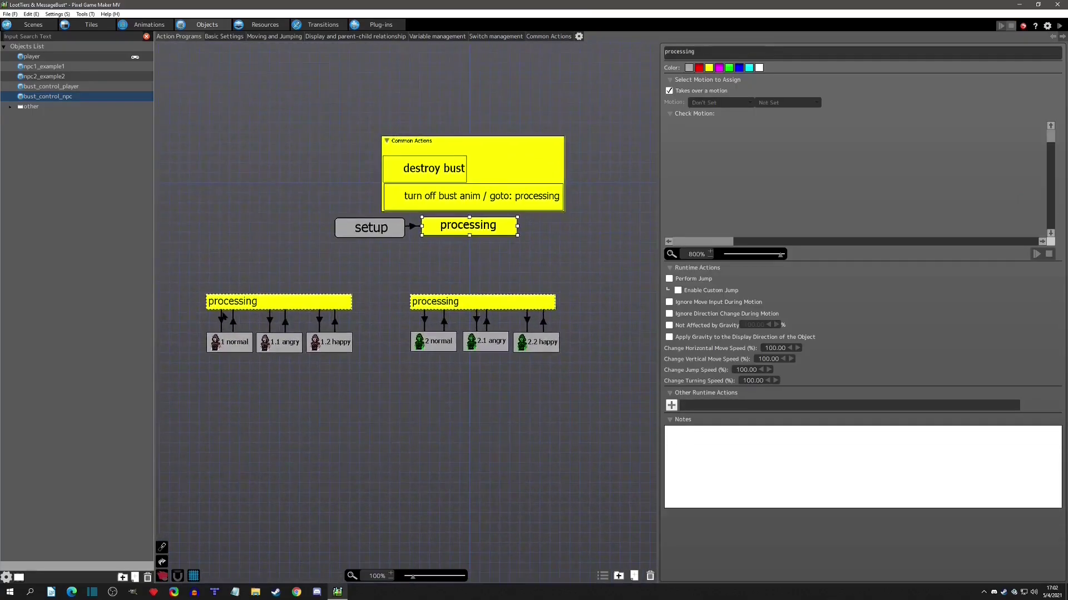
click(225, 343)
click(273, 346)
click(278, 302)
click(465, 301)
click(423, 319)
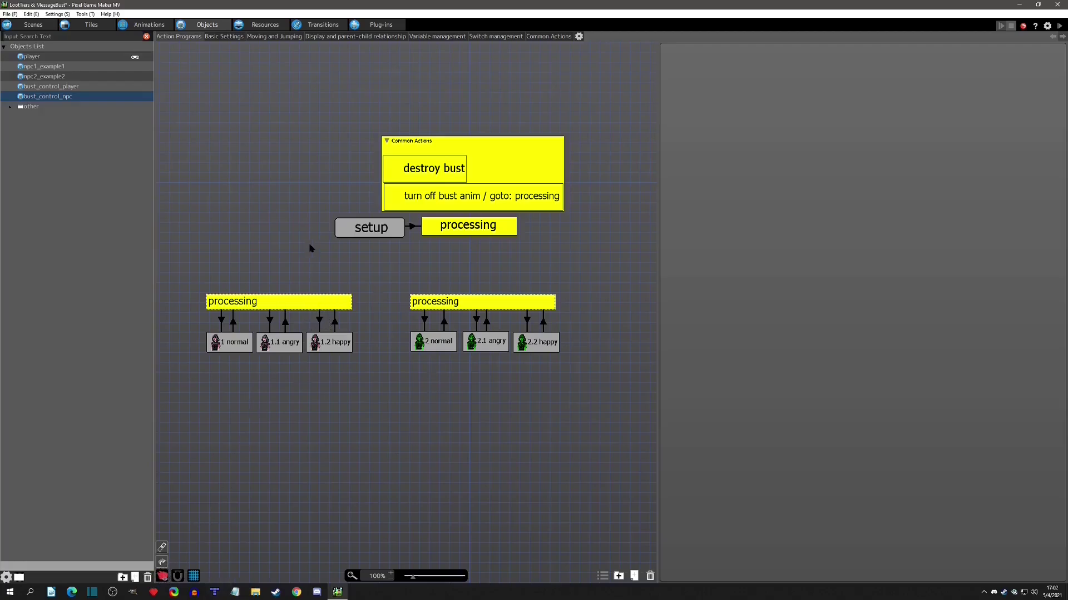
- Create another shortcut of bust_control_npc's processing action and place it beside the processing shortcut for the second NPC's busts
click(368, 227)
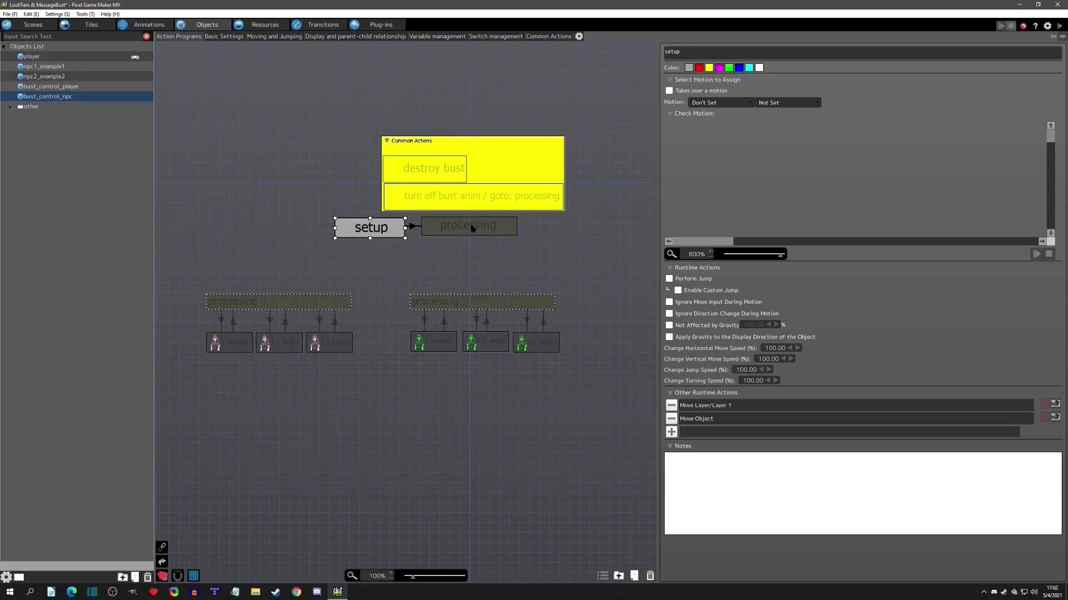
click(470, 228)
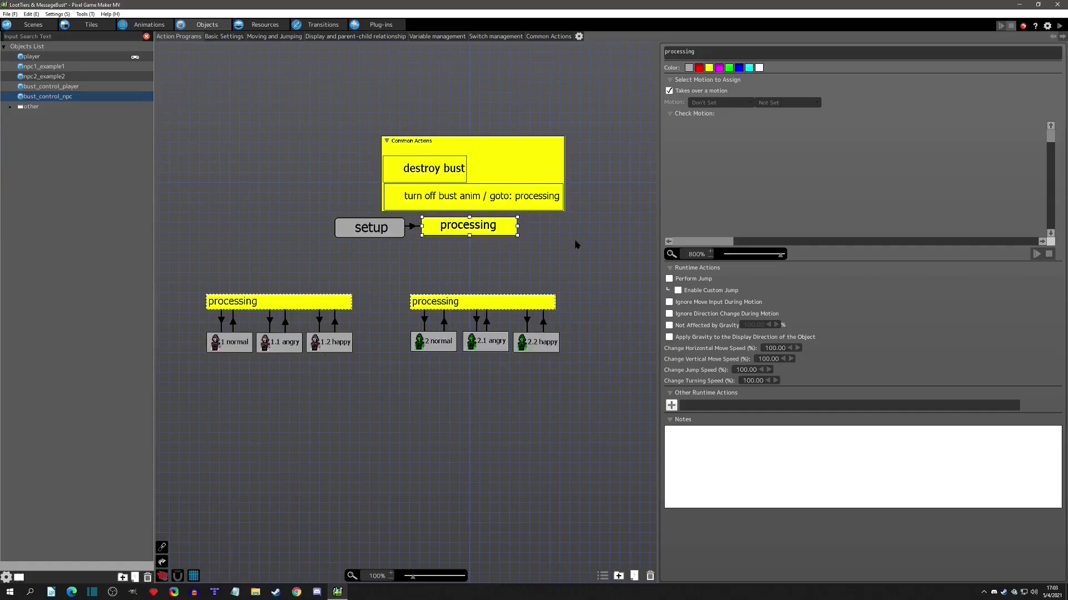
middle_drag(581, 241, 442, 242)
right_click(361, 225)
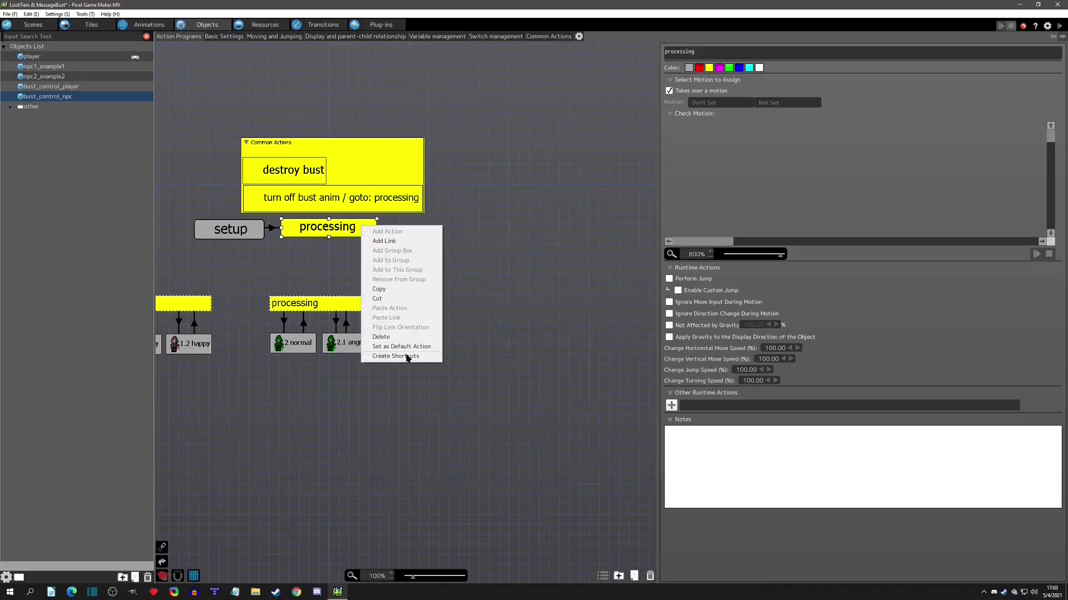
click(407, 356)
drag(364, 246, 586, 307)
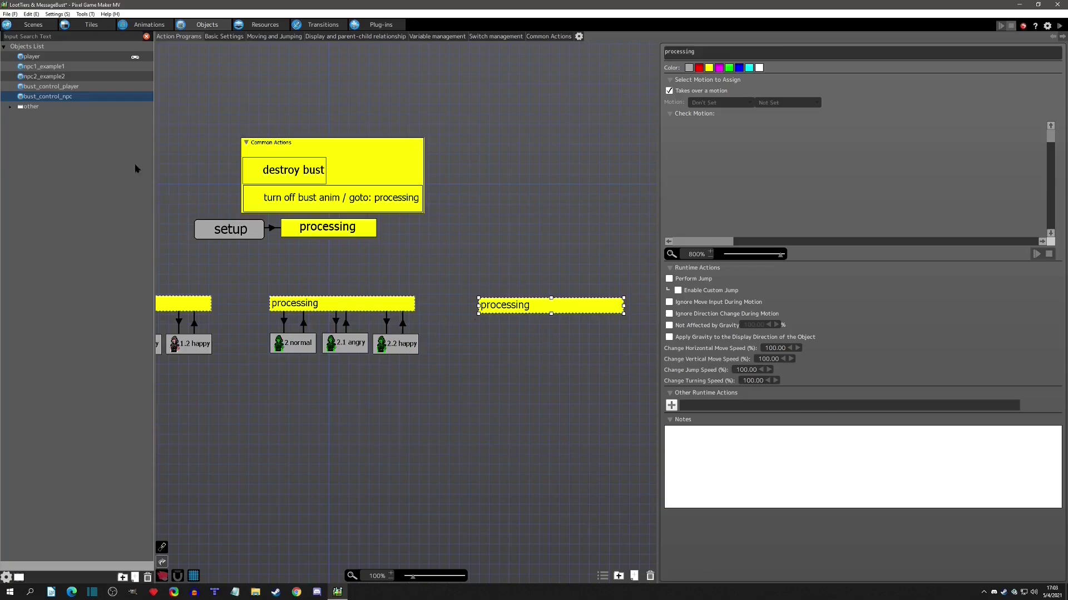
- Review the BustActive switch changes that start and end the runtime actions in npc1_example1's all messages action
click(58, 67)
click(327, 245)
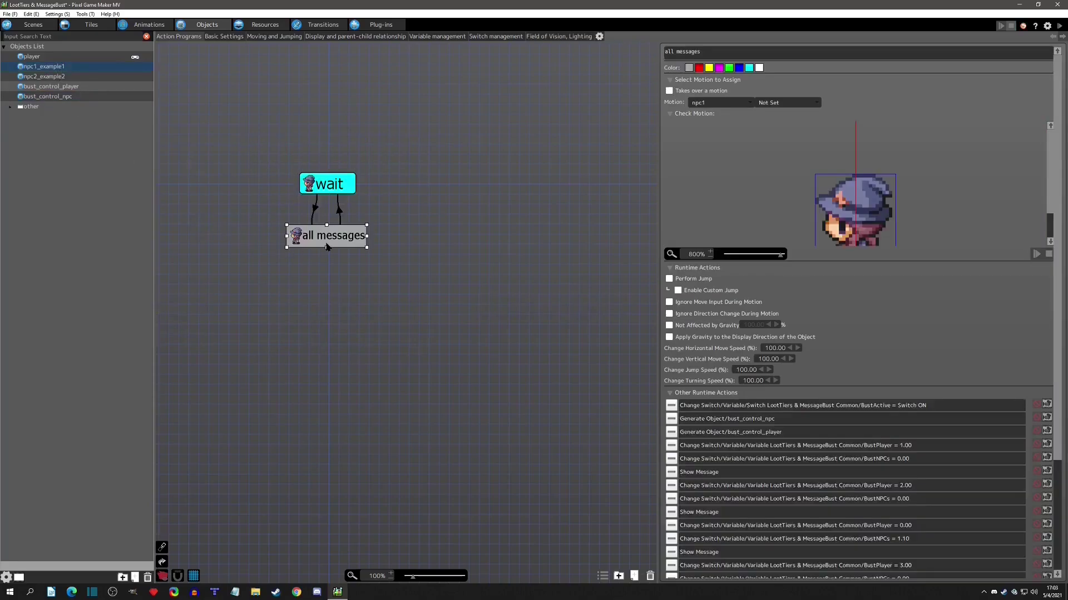
scroll(846, 463, down, 3)
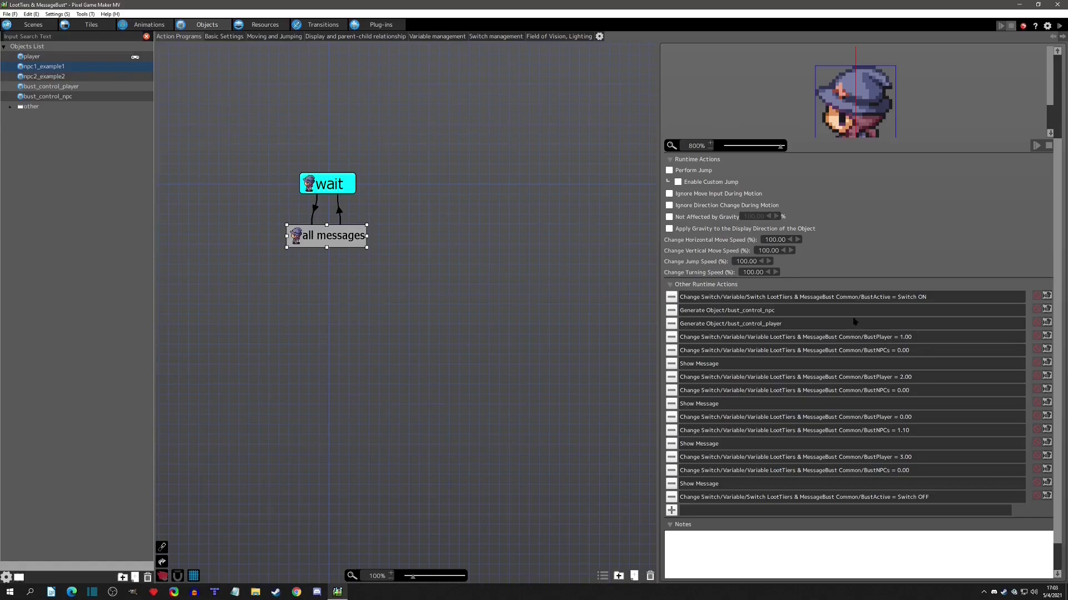
click(869, 301)
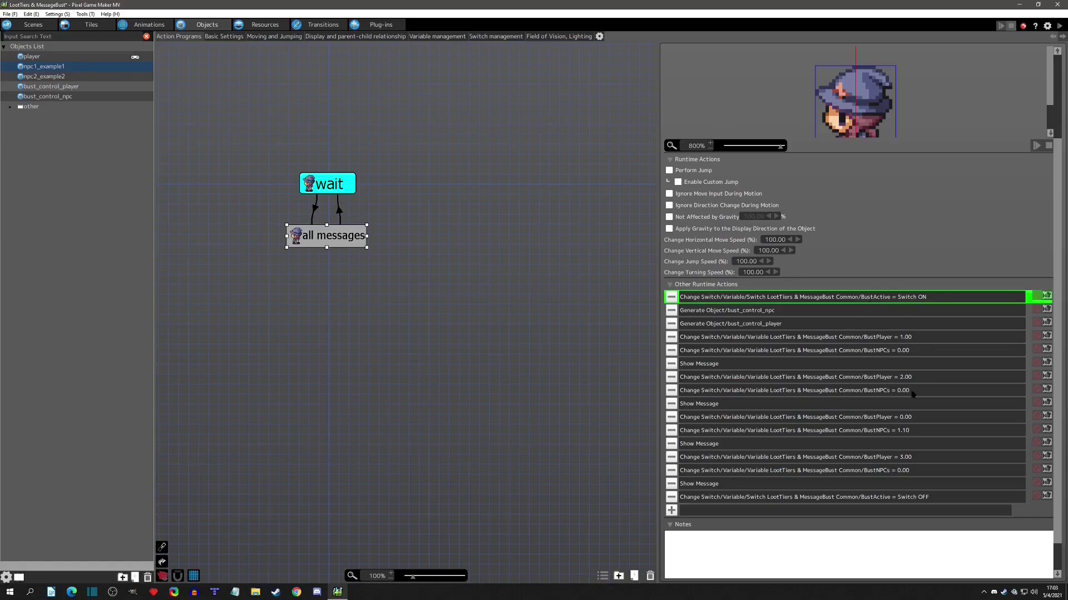
click(914, 497)
click(902, 297)
click(904, 497)
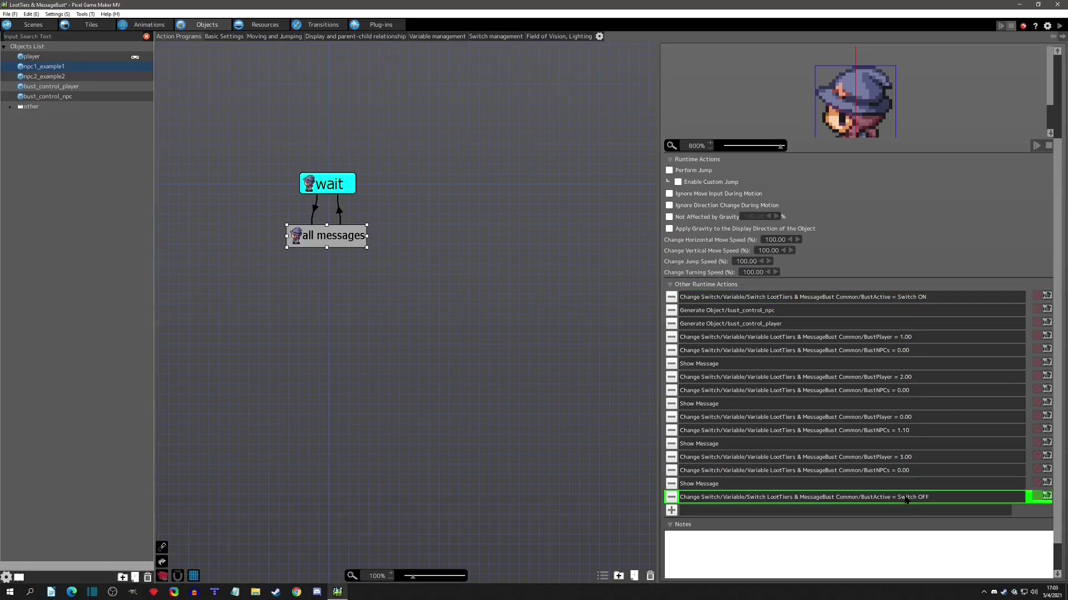
- Review the first BustPlayer variable change and the first Show Message entry in the all messages action
click(893, 341)
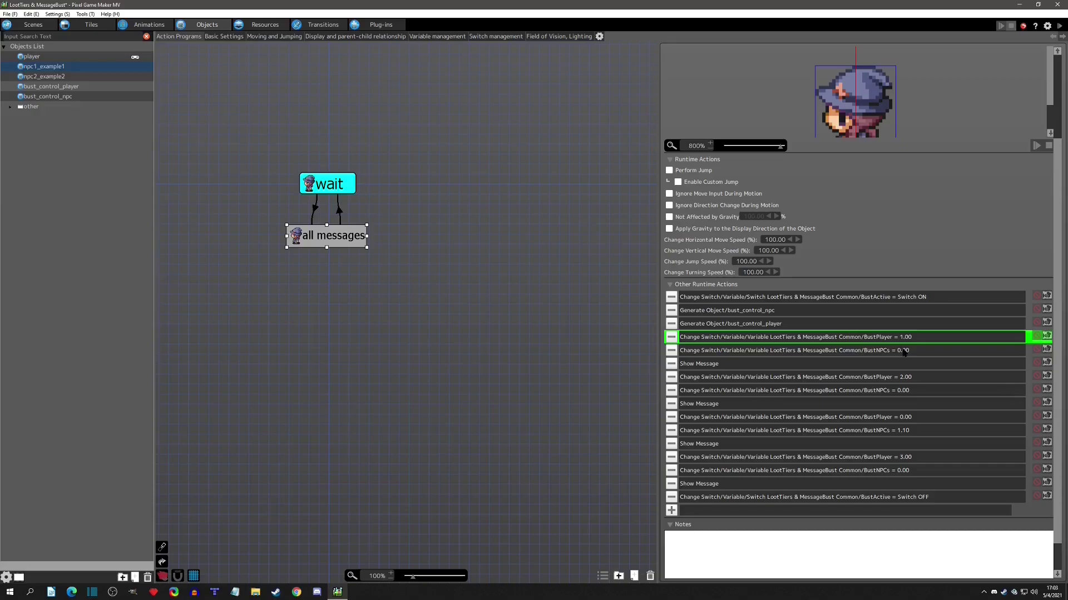
click(725, 362)
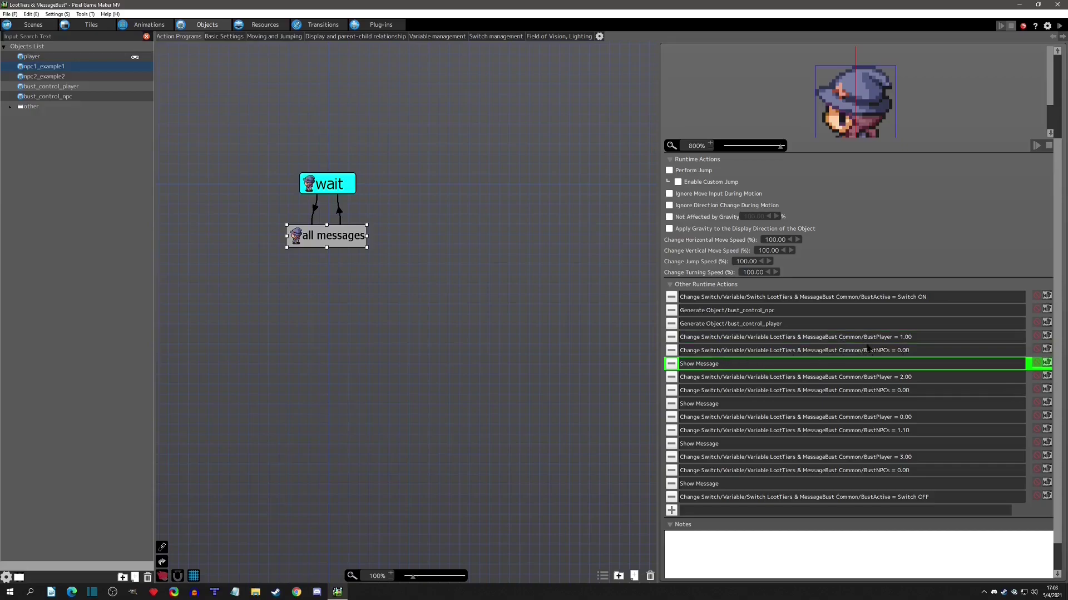
click(908, 338)
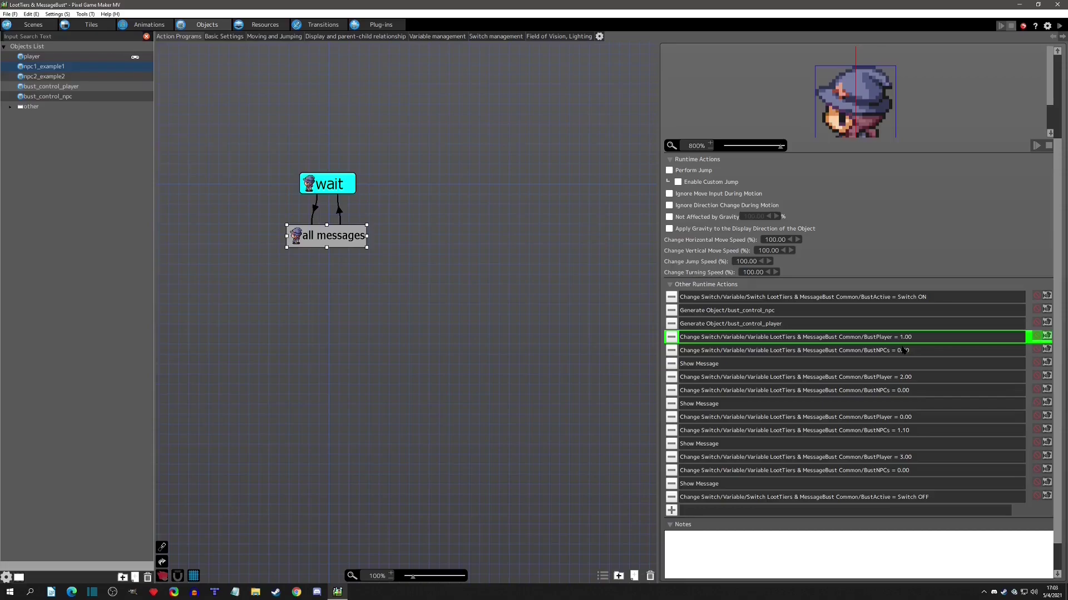
- Recheck the first Show Message in npc1_example1's all messages action, and examine npc2_example2's message actions and its turn off busts action
double_click(698, 365)
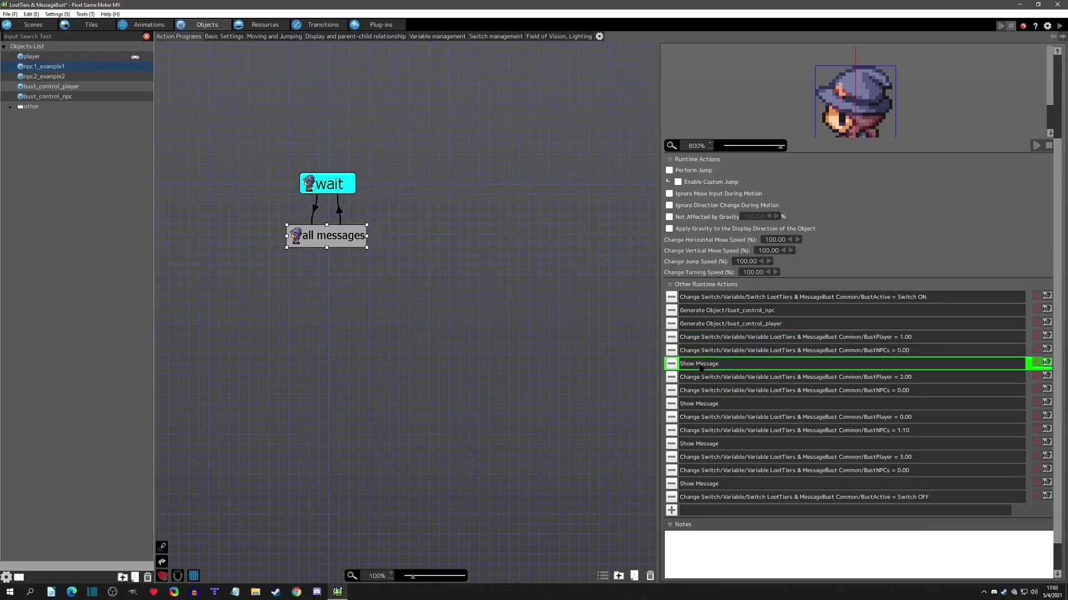
click(641, 102)
click(48, 78)
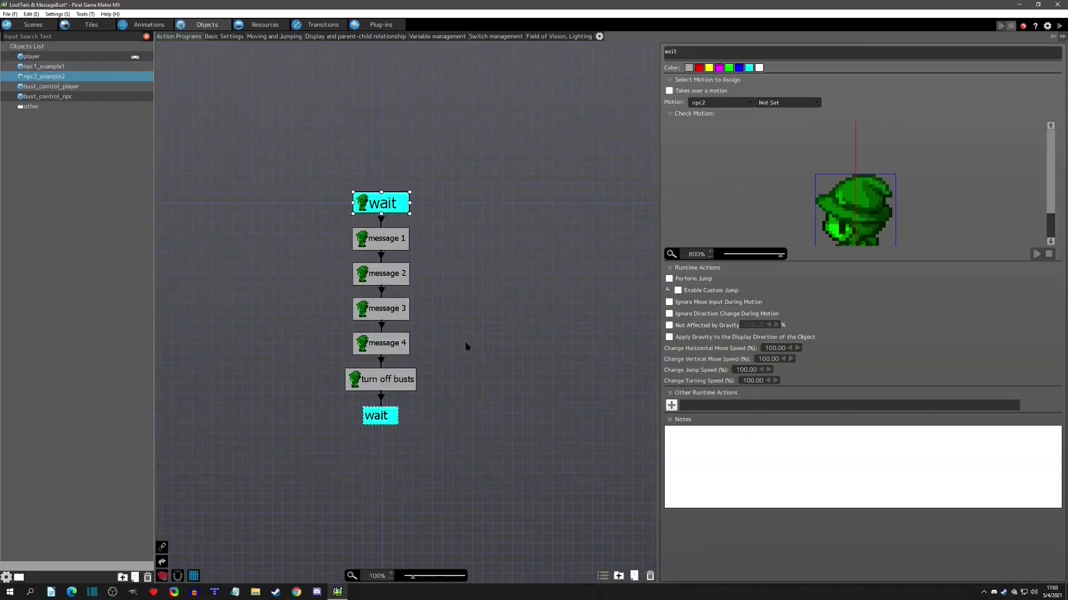
click(381, 379)
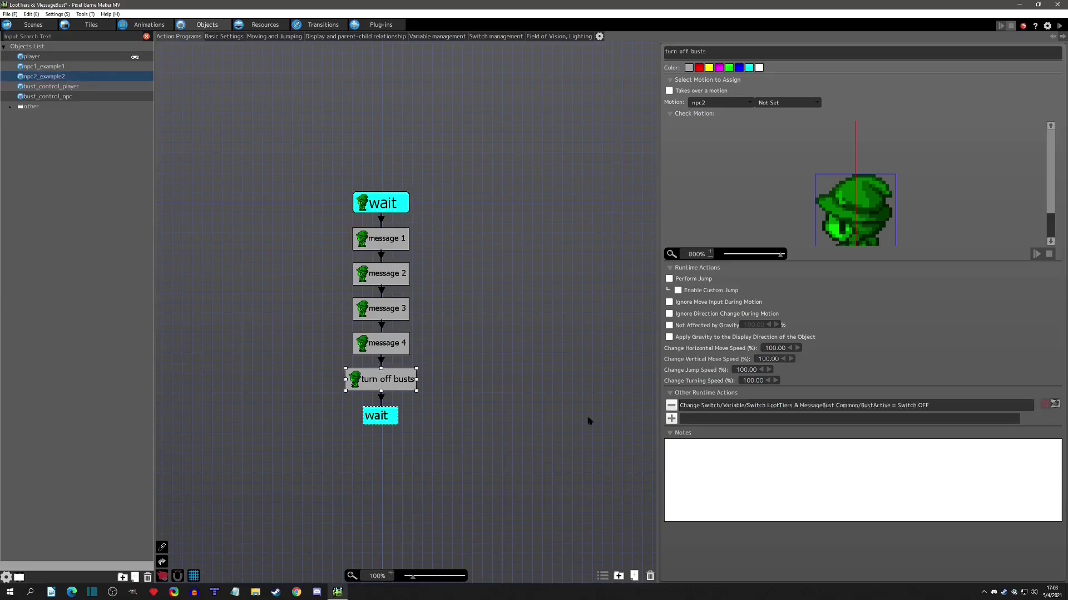
click(390, 352)
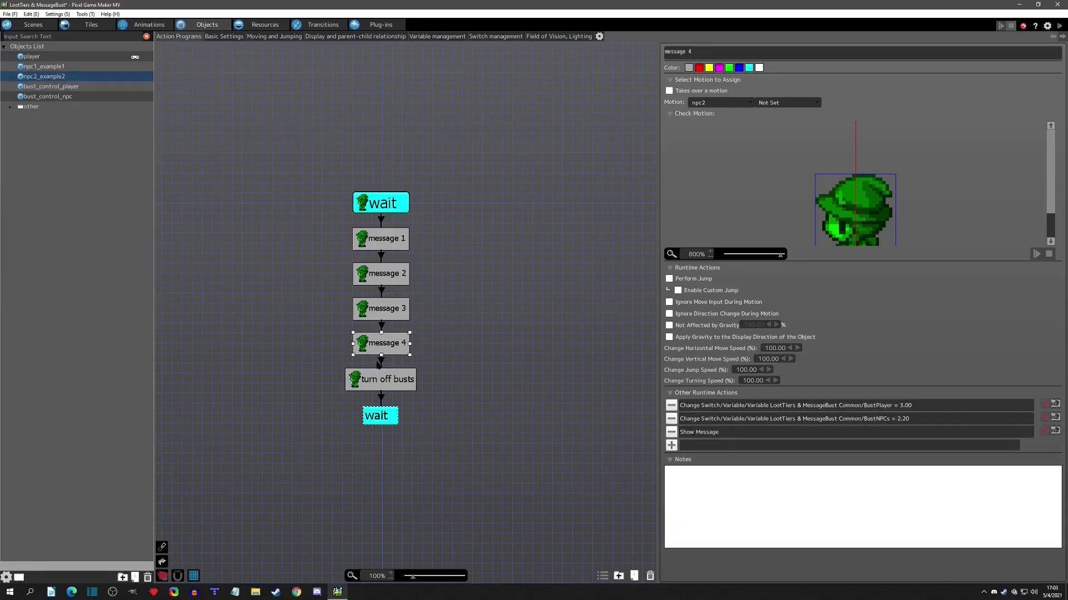
click(382, 362)
click(382, 380)
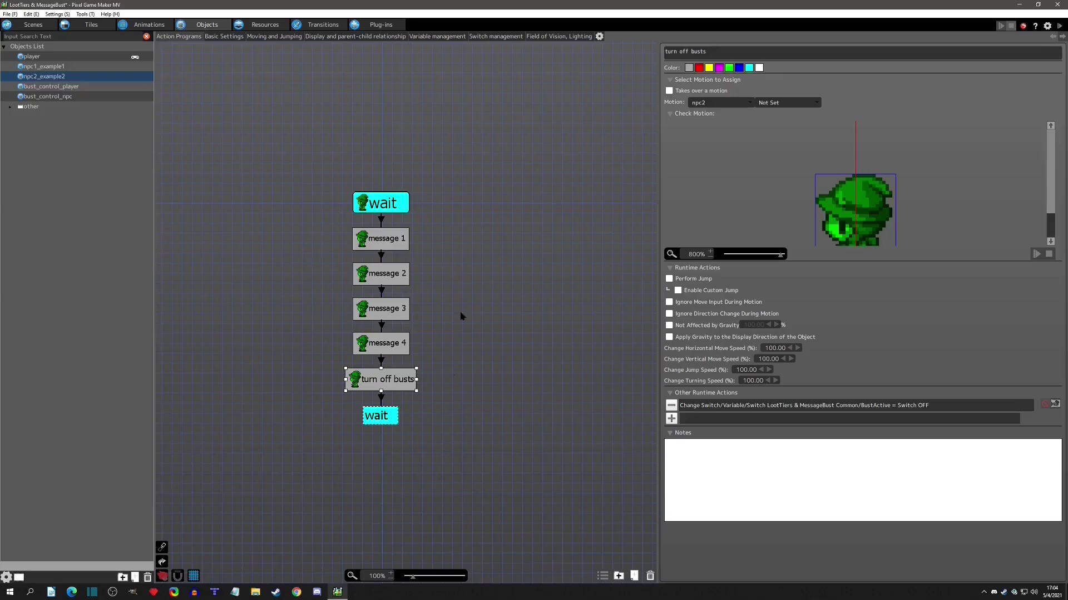
click(390, 242)
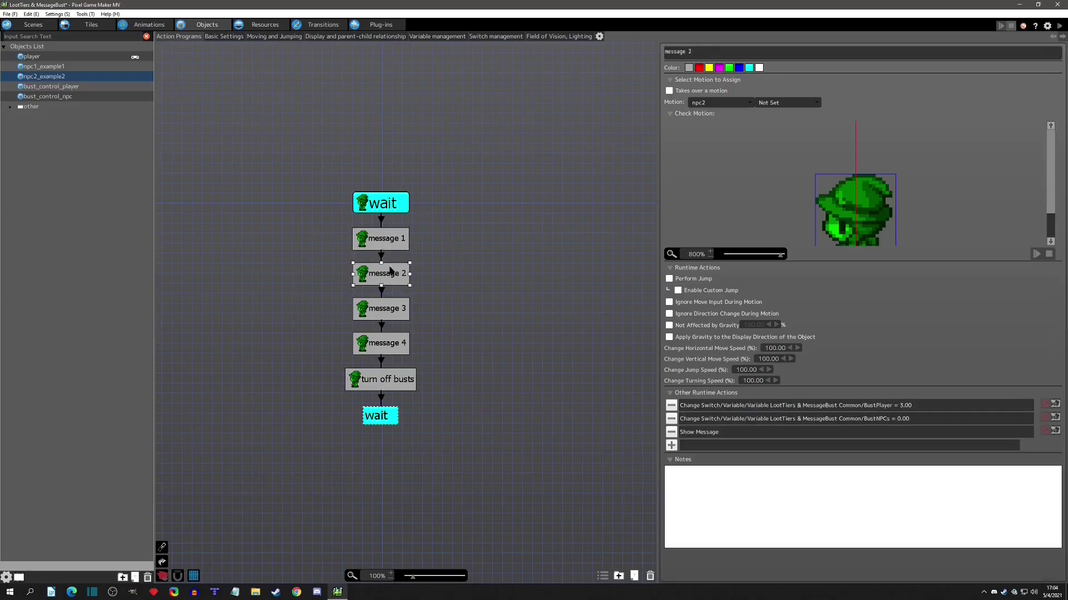
click(390, 379)
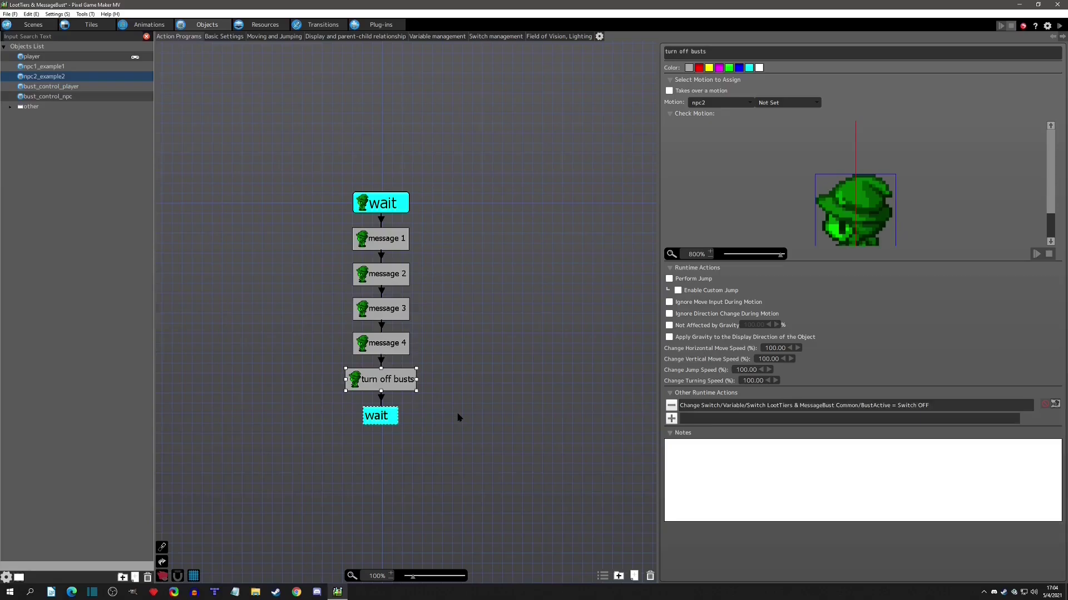
- Review the runtime action order in npc1_example1's all messages action, focusing on its first Show Message entry
click(64, 67)
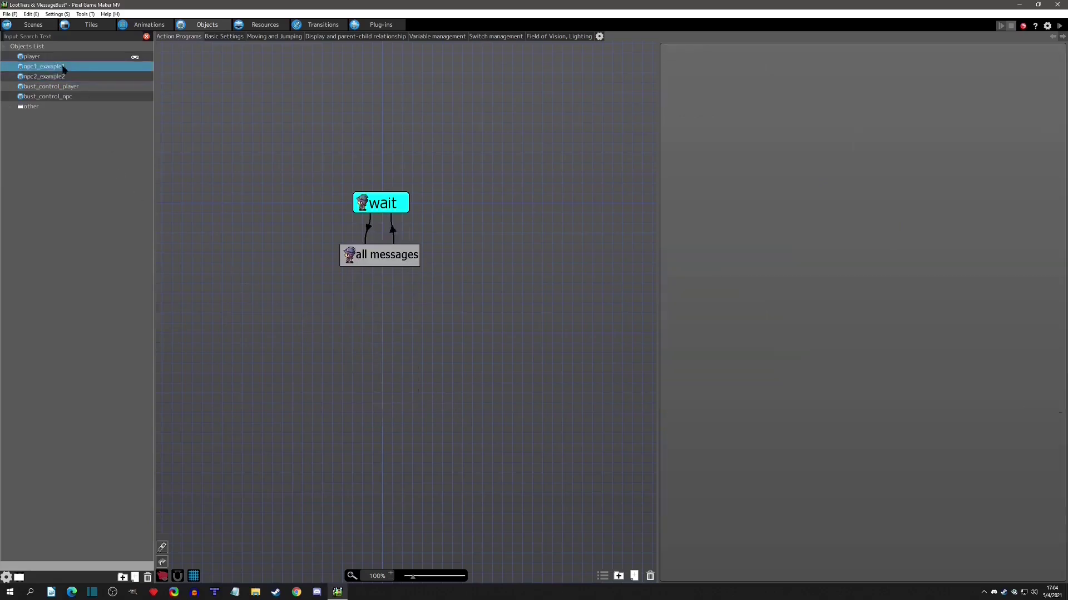
click(411, 261)
scroll(825, 473, down, 3)
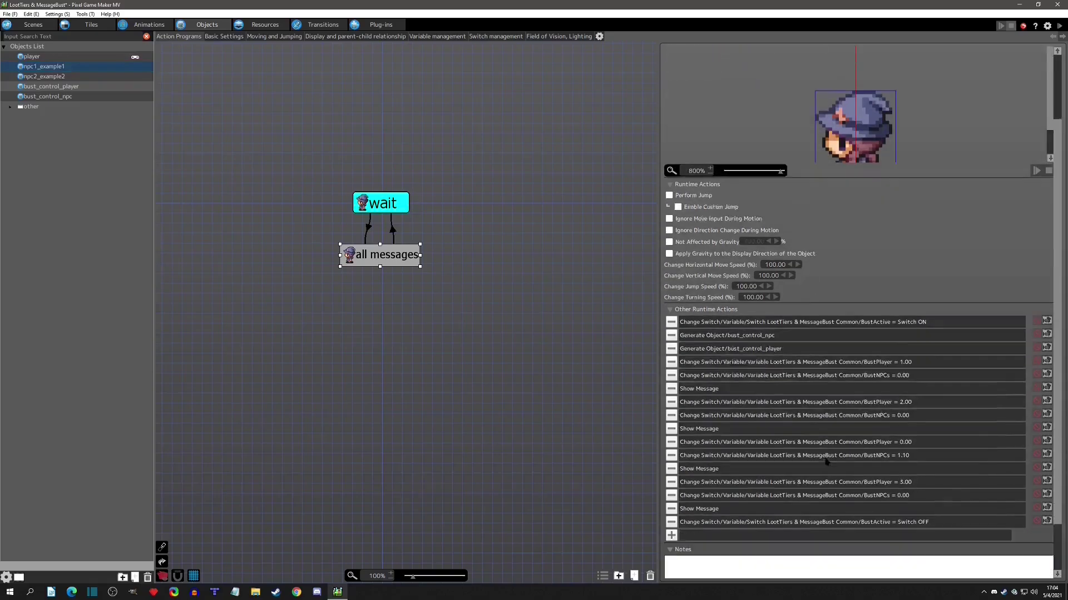
click(794, 333)
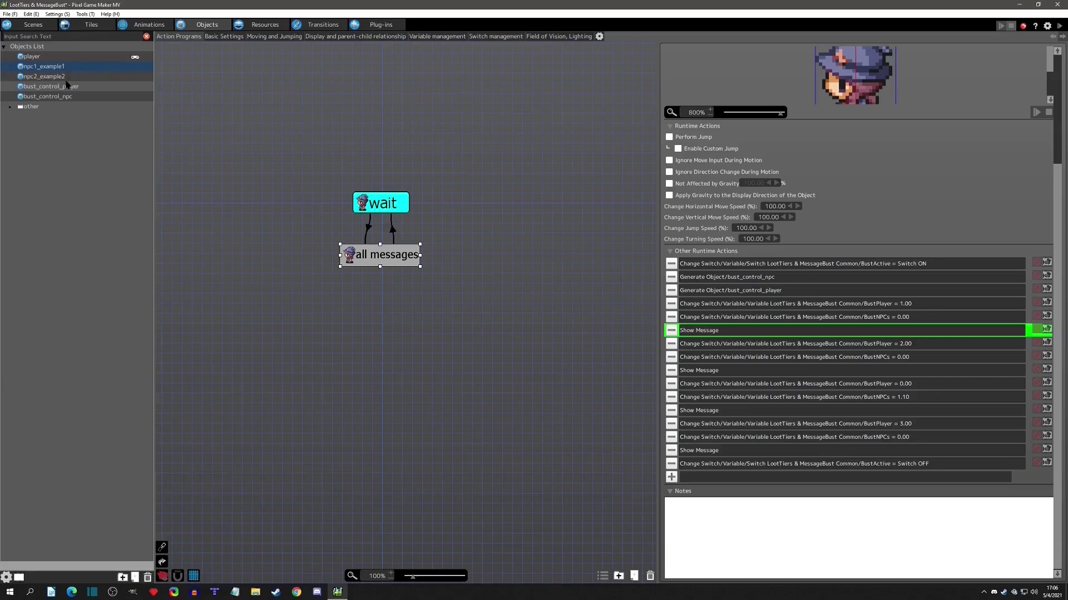
- Start a test play and talk to the first NPC, advancing through the messages to check the busts
click(1059, 26)
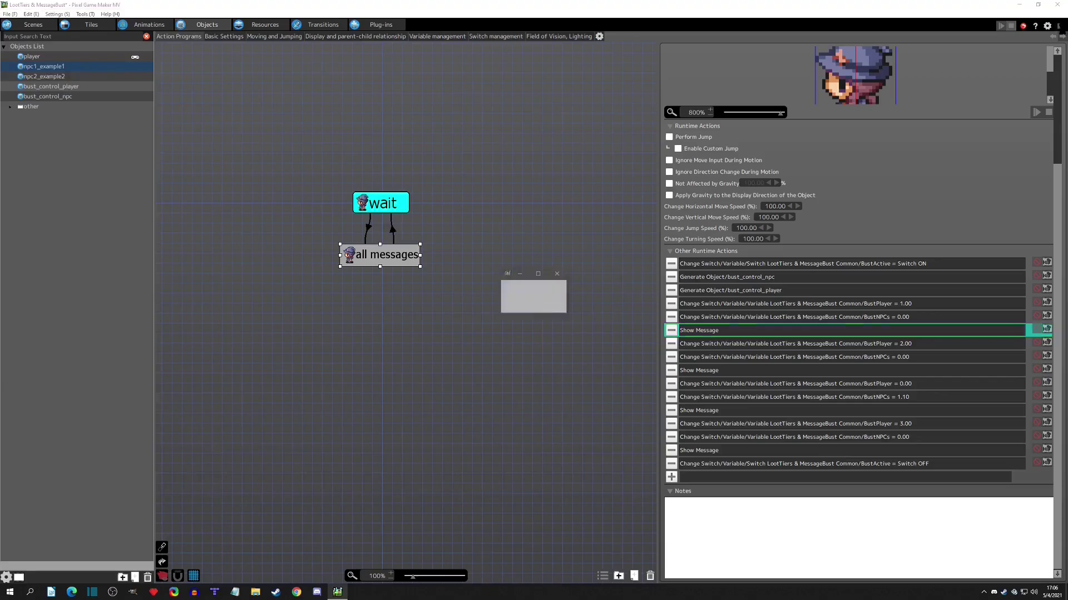
key(Right)
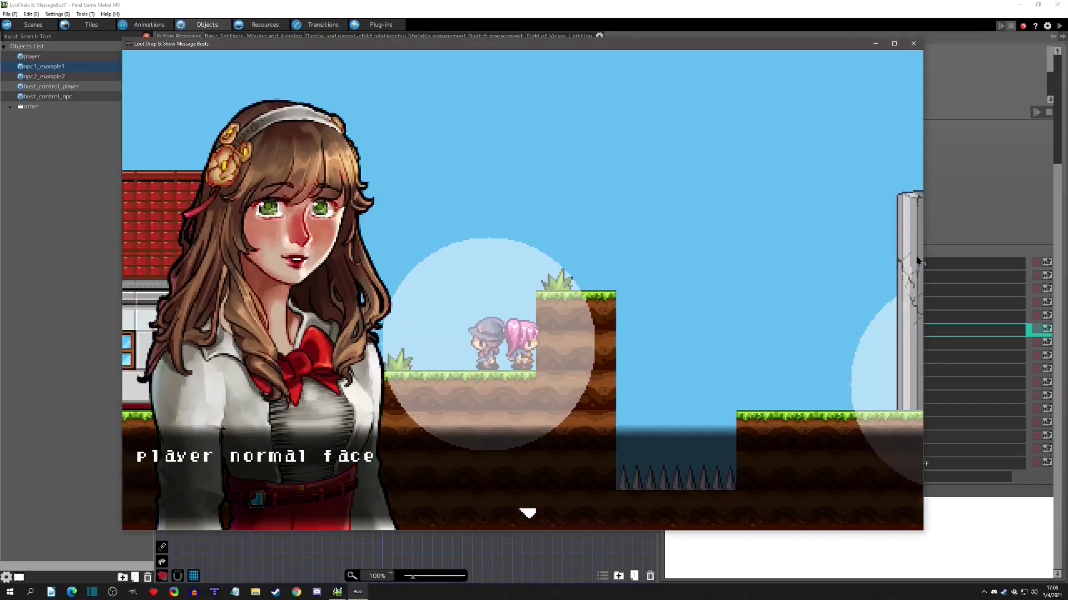
key(z)
key(x)
key(Right)
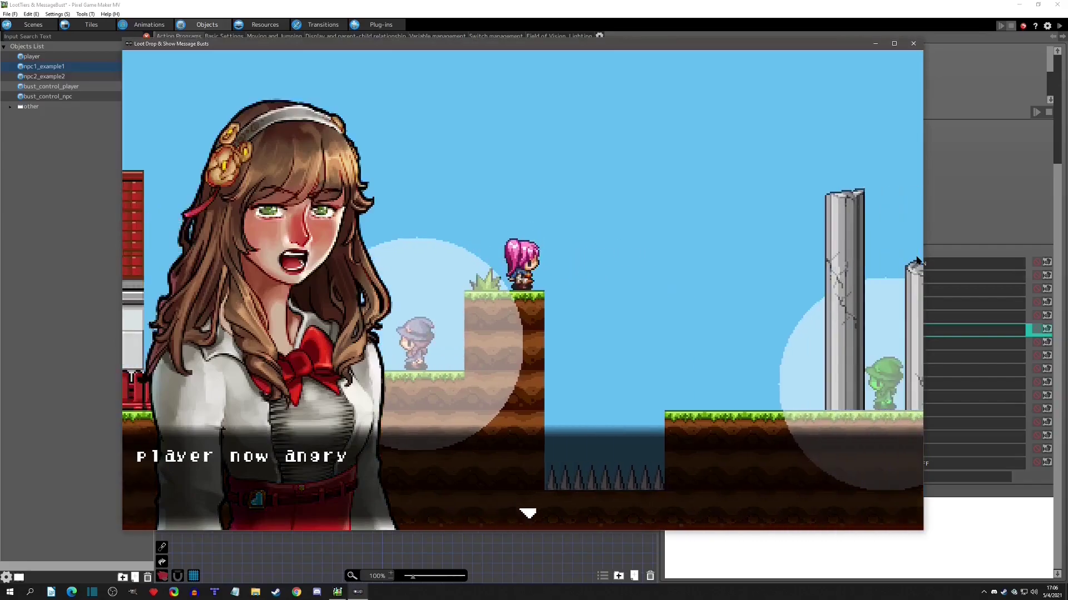
key(x)
key(z)
key(Left)
key(z)
- Move the player to the green second NPC and advance through the conversation to check the NPC and player busts
key(Right)
key(z)
key(Right)
key(z)
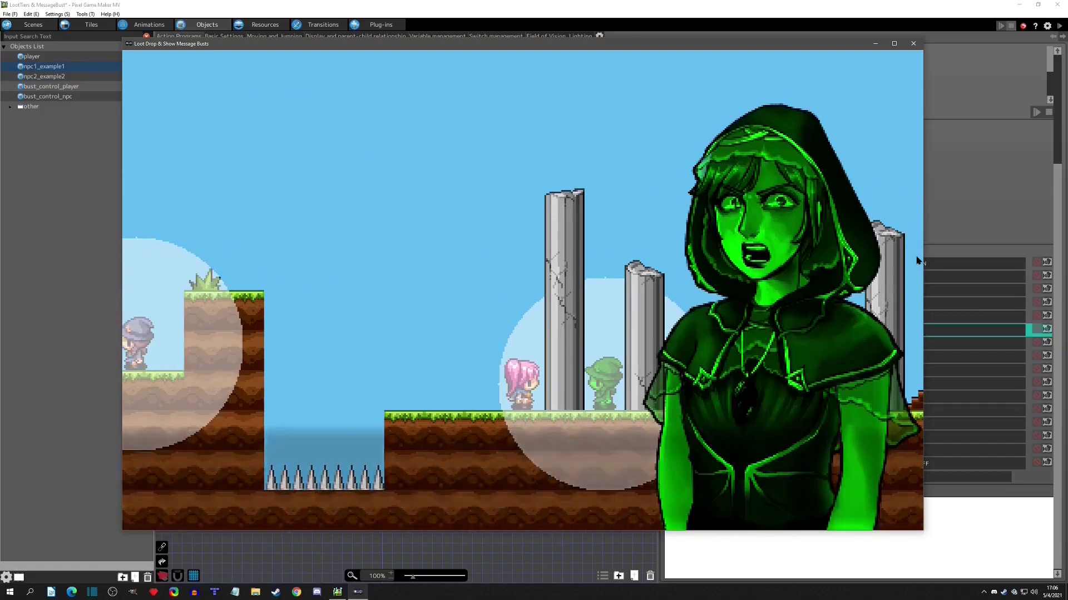
key(Left)
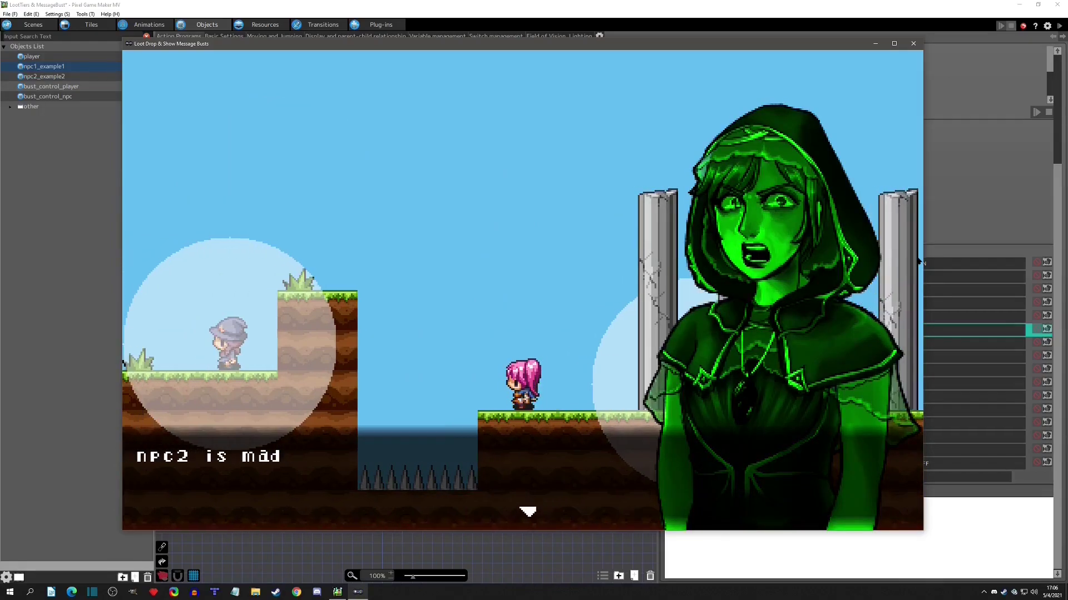
key(Right)
key(z)
key(Left)
key(z)
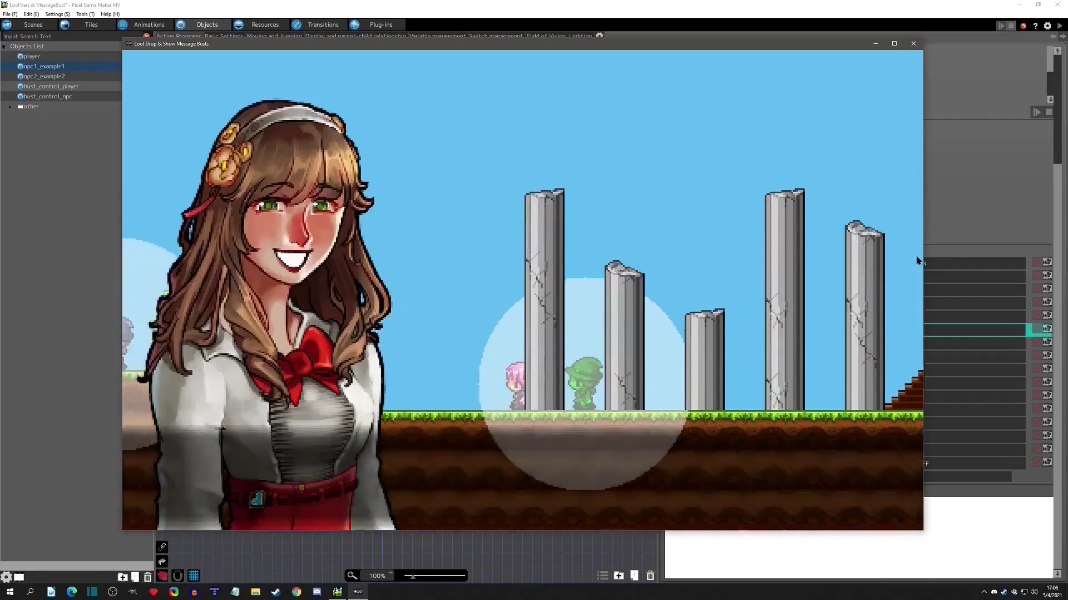
key(Right)
key(z)
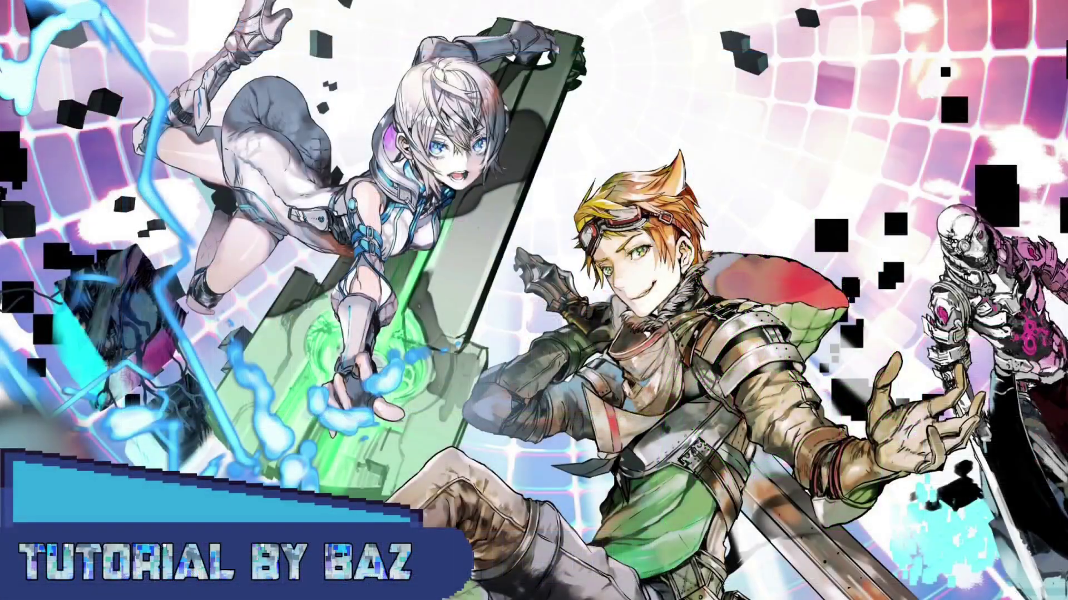